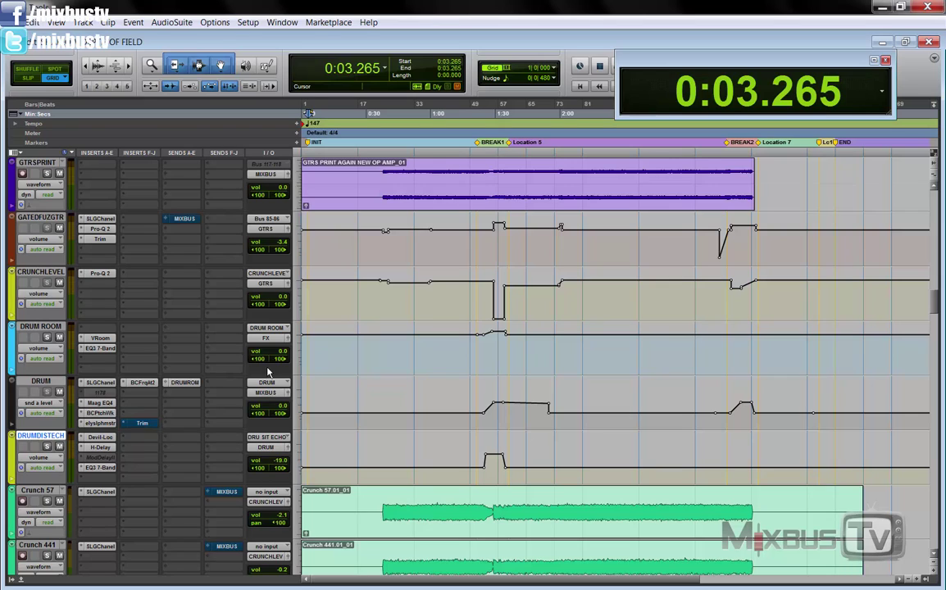
Select the SUBMACHINE and BEHR FUZZ fuzz stretch, then put the edit cursor at 0:34.285
scroll(267, 372, "up", 10)
scroll(267, 371, "up", 10)
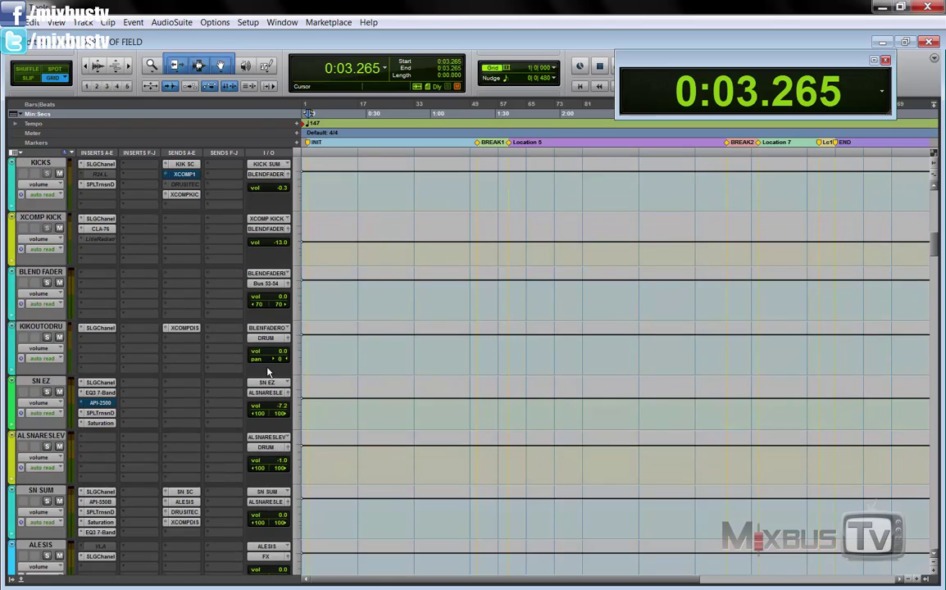
scroll(267, 372, "up", 5)
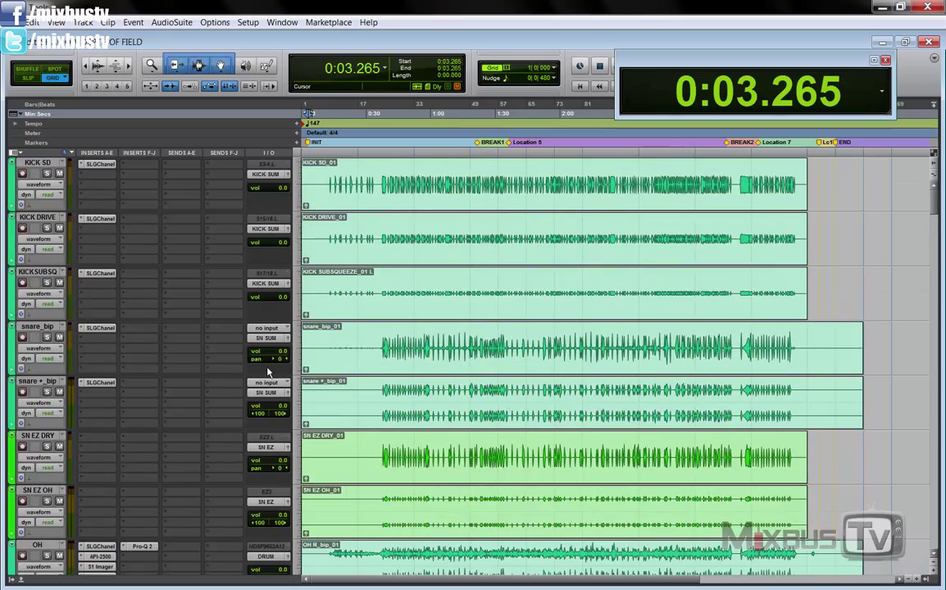
scroll(267, 371, "down", 10)
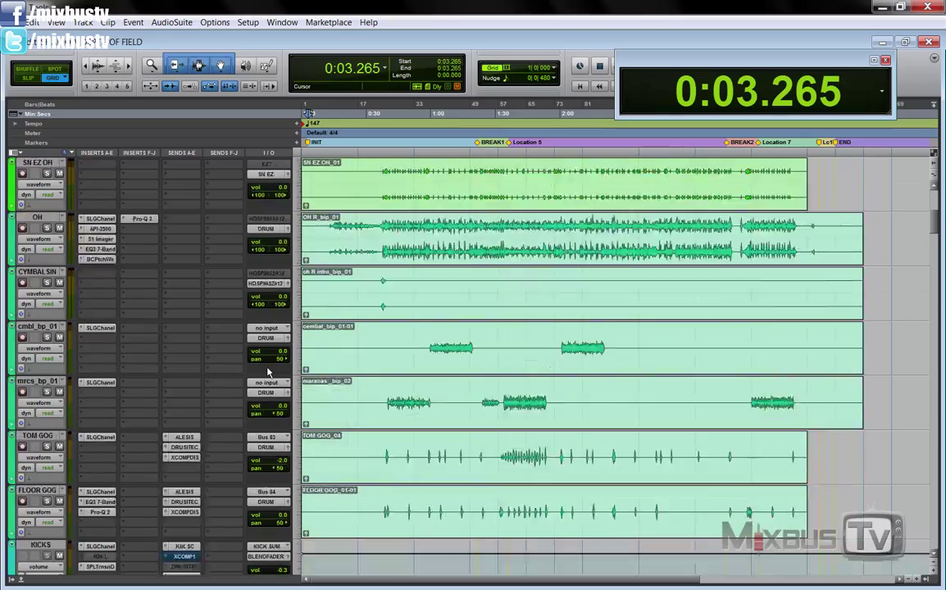
scroll(267, 371, "down", 10)
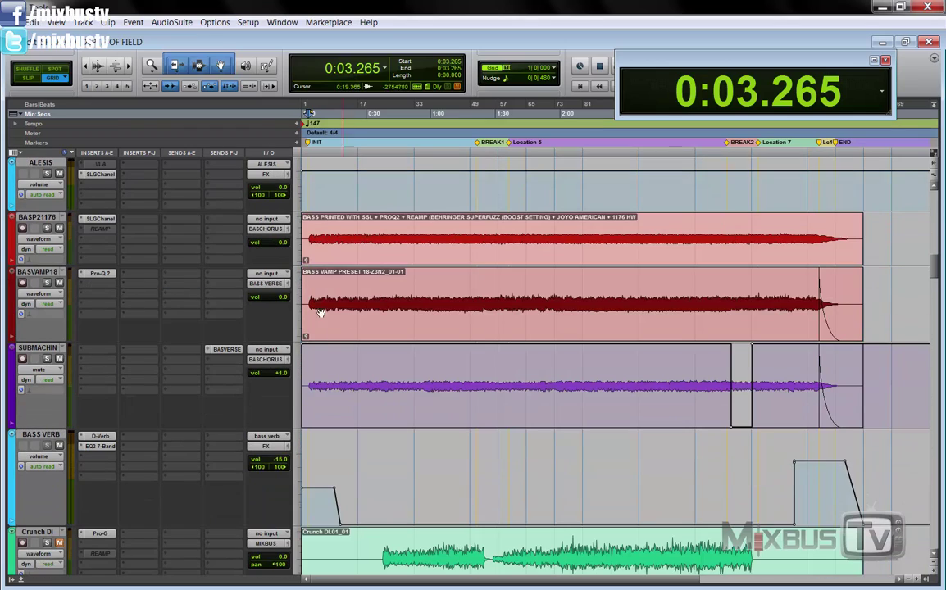
scroll(266, 283, "down", 8)
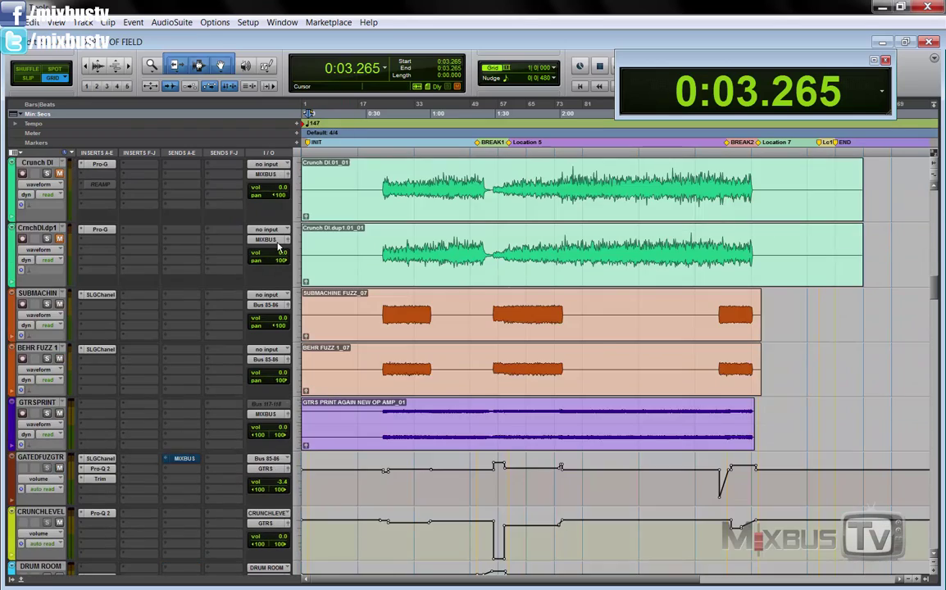
scroll(278, 250, "down", 10)
scroll(279, 250, "down", 10)
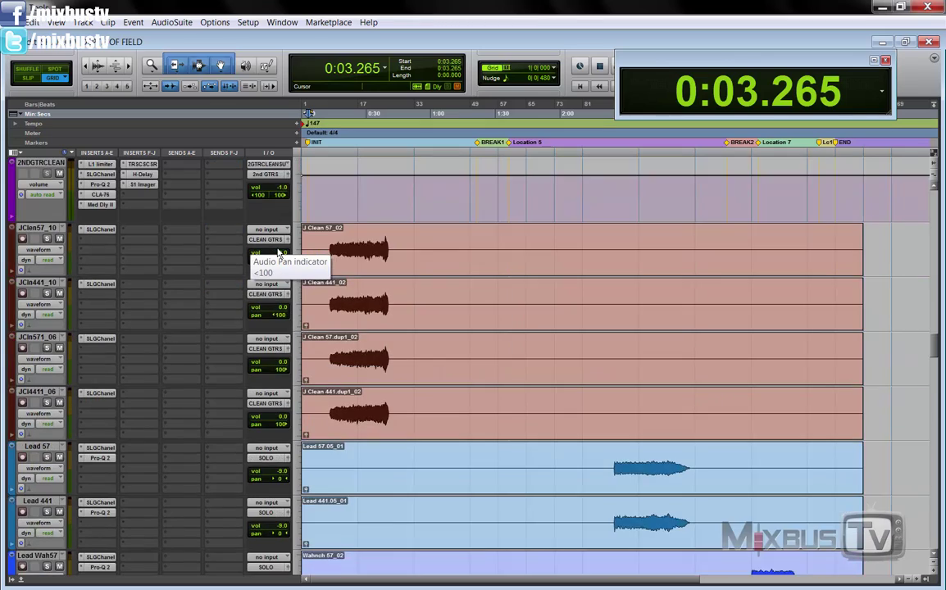
scroll(279, 252, "down", 10)
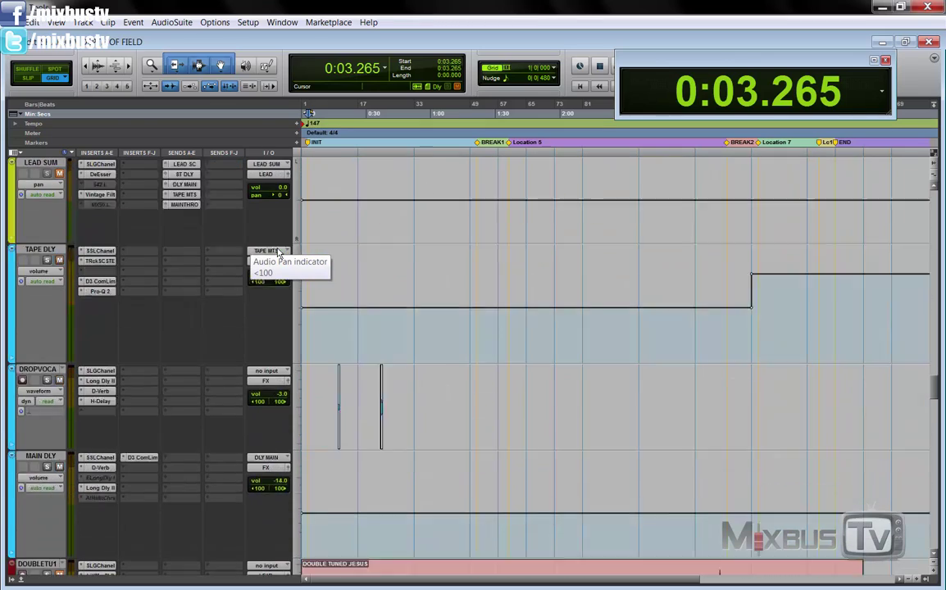
scroll(279, 252, "down", 10)
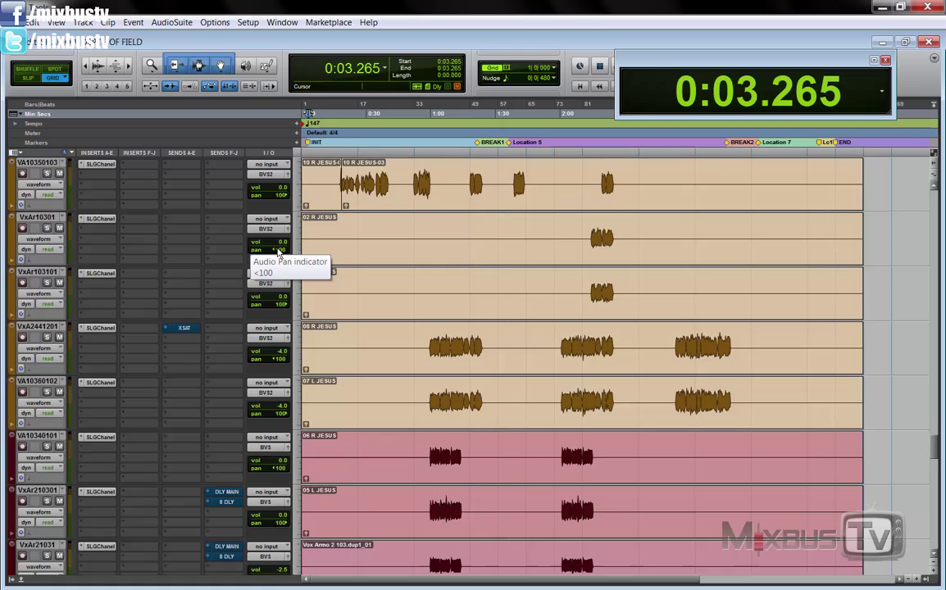
scroll(270, 271, "down", 10)
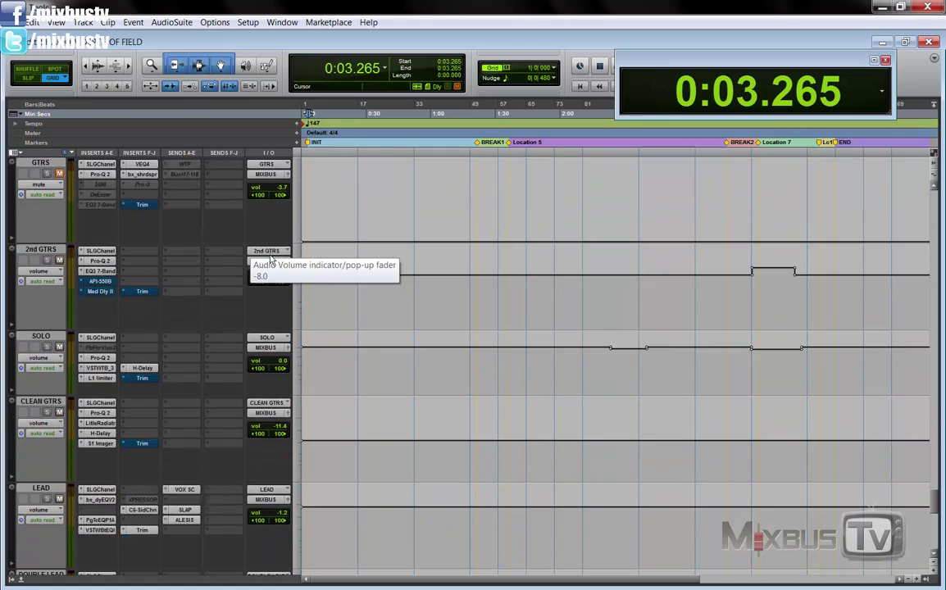
scroll(260, 299, "up", 15)
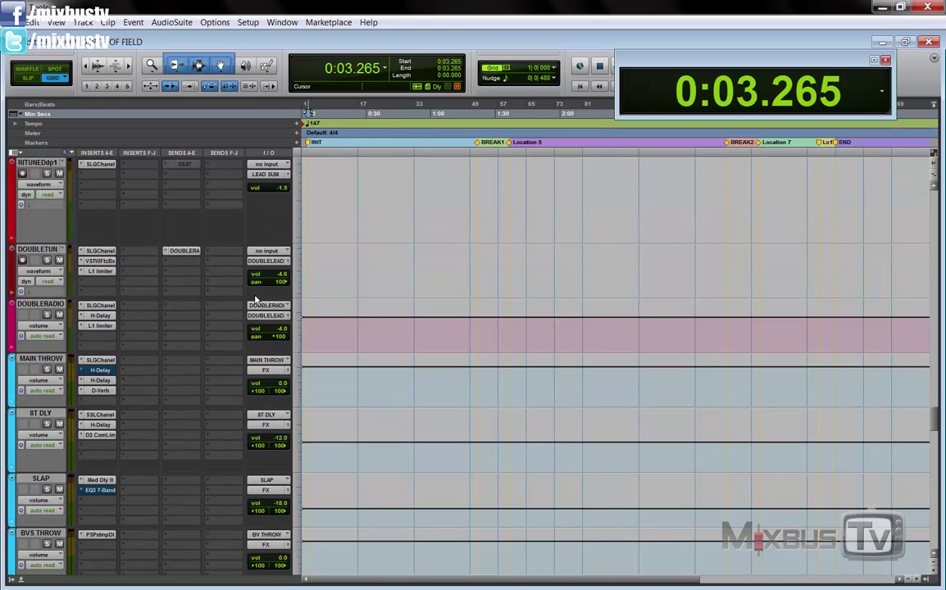
scroll(256, 300, "up", 10)
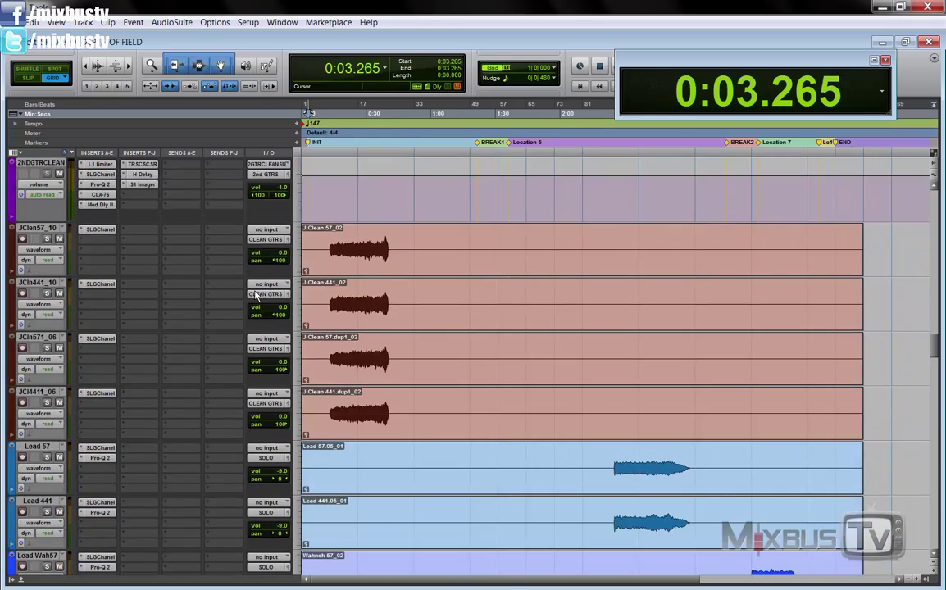
scroll(255, 295, "up", 15)
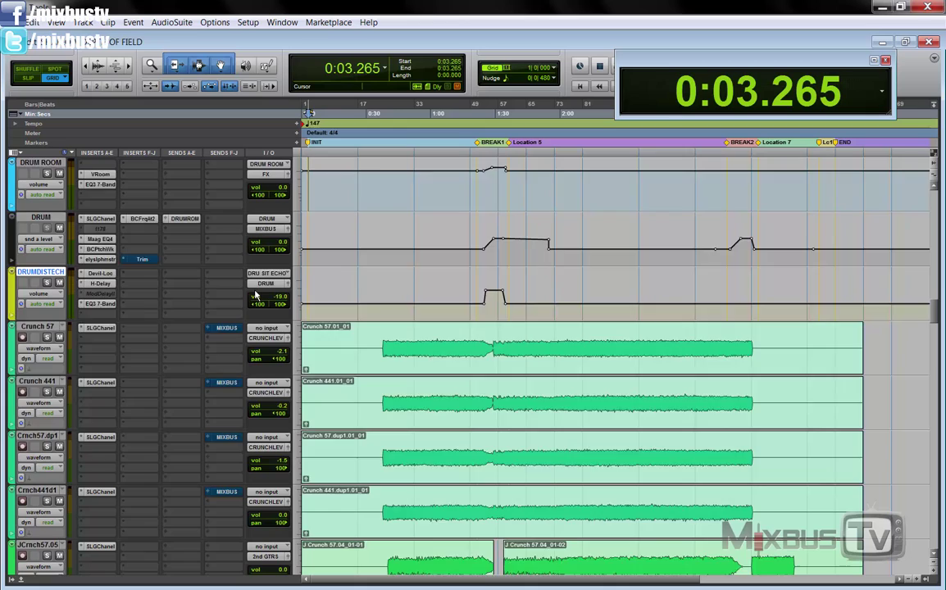
scroll(256, 295, "up", 5)
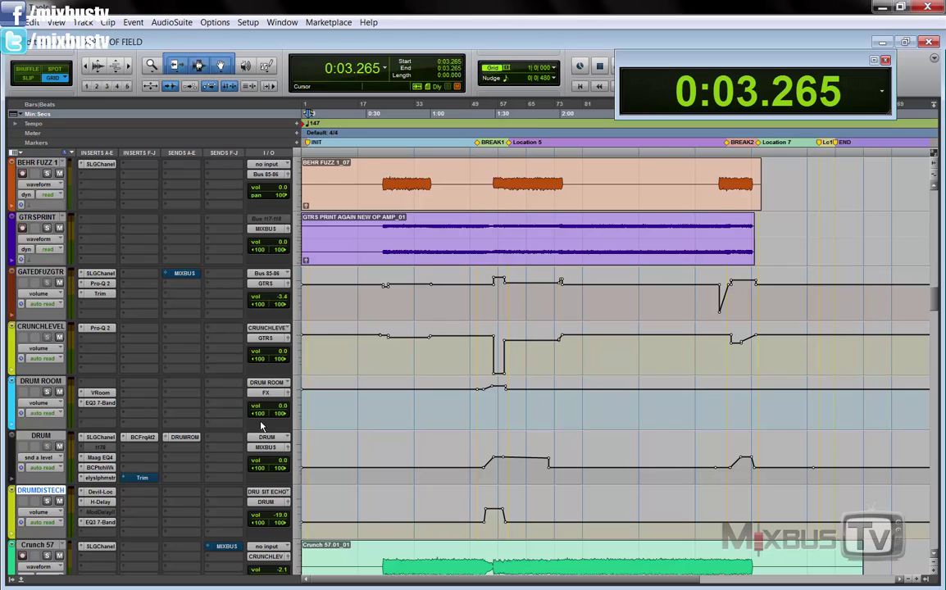
scroll(261, 428, "up", 1)
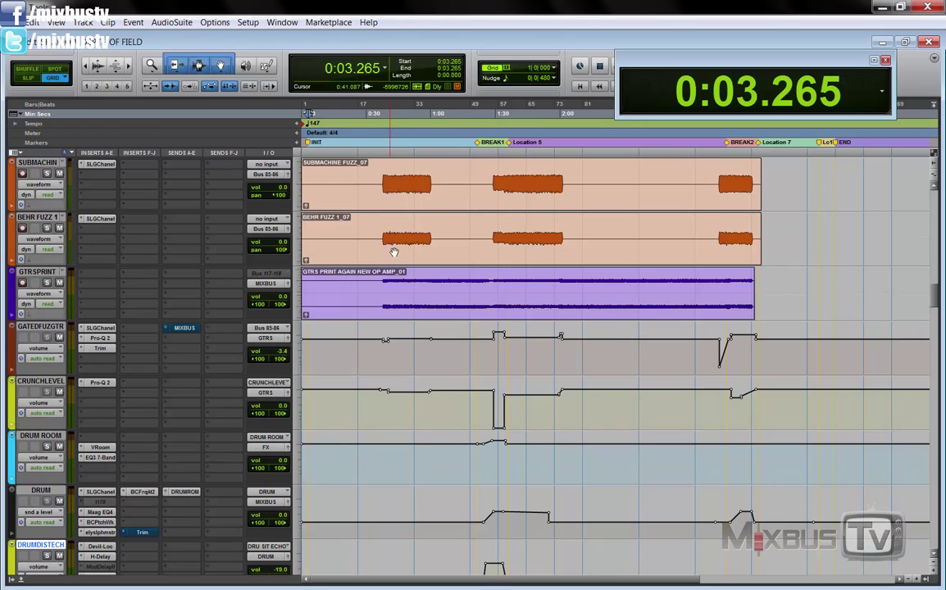
left_click_drag(380, 244, 568, 229)
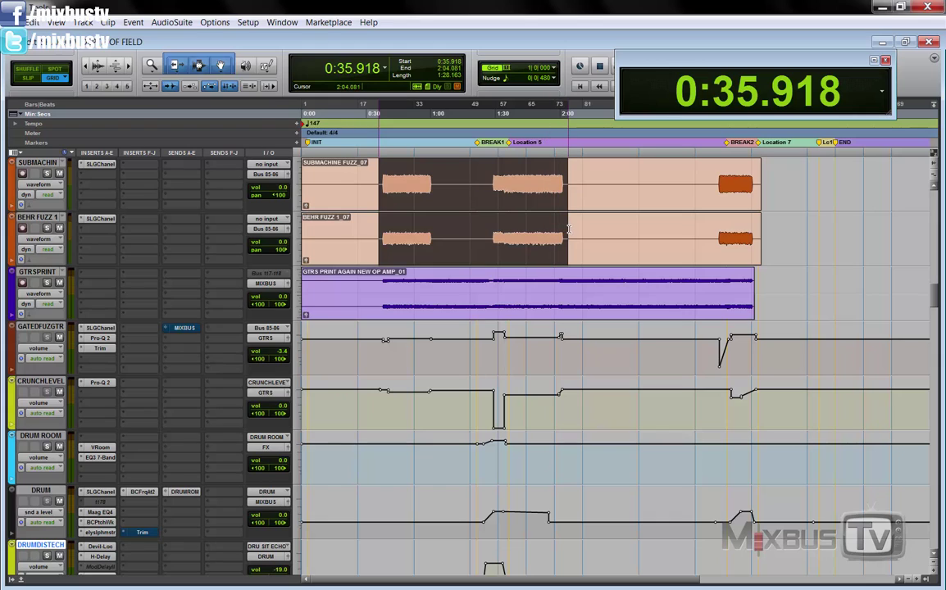
left_click(376, 233)
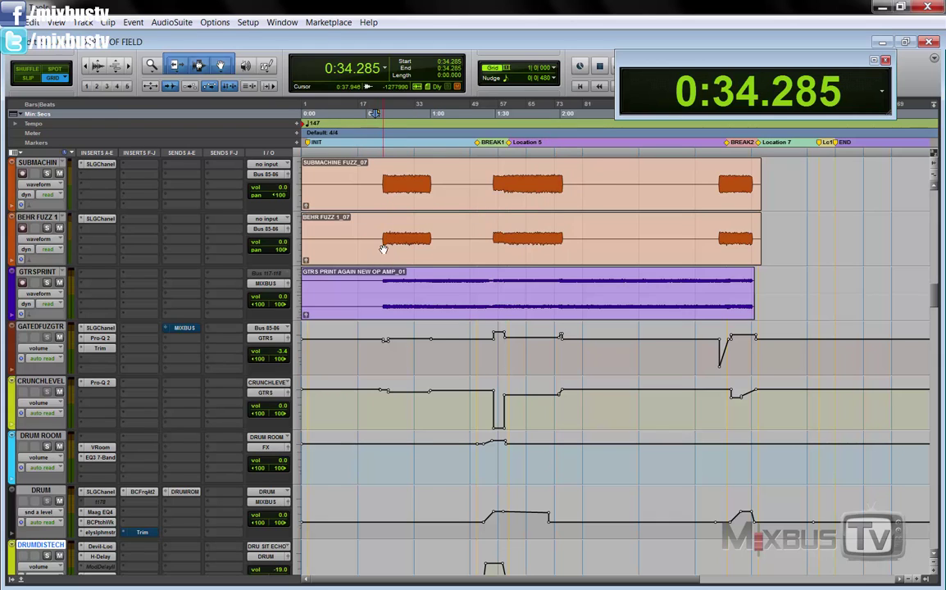
scroll(380, 263, "up", 7)
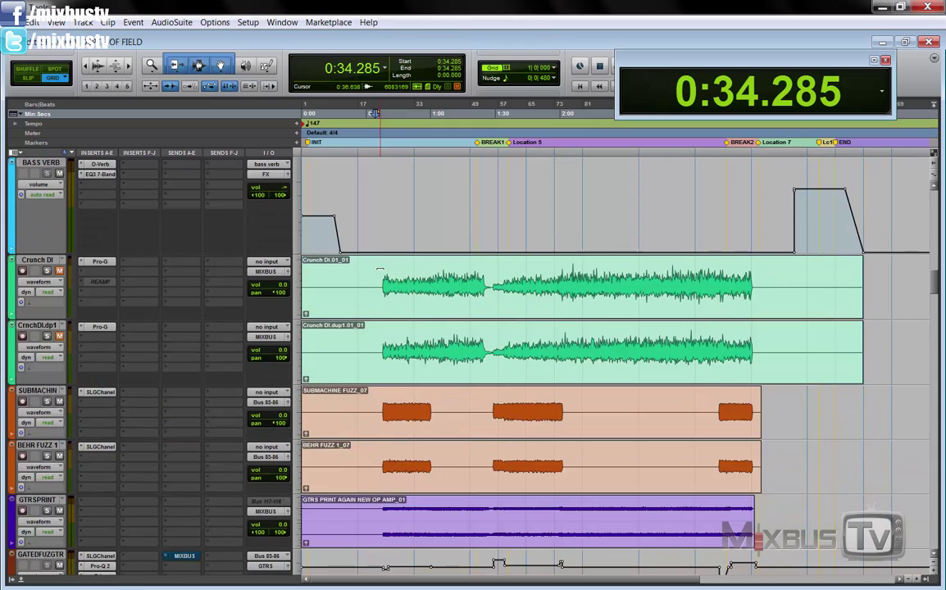
scroll(365, 265, "down", 4)
scroll(366, 265, "down", 2)
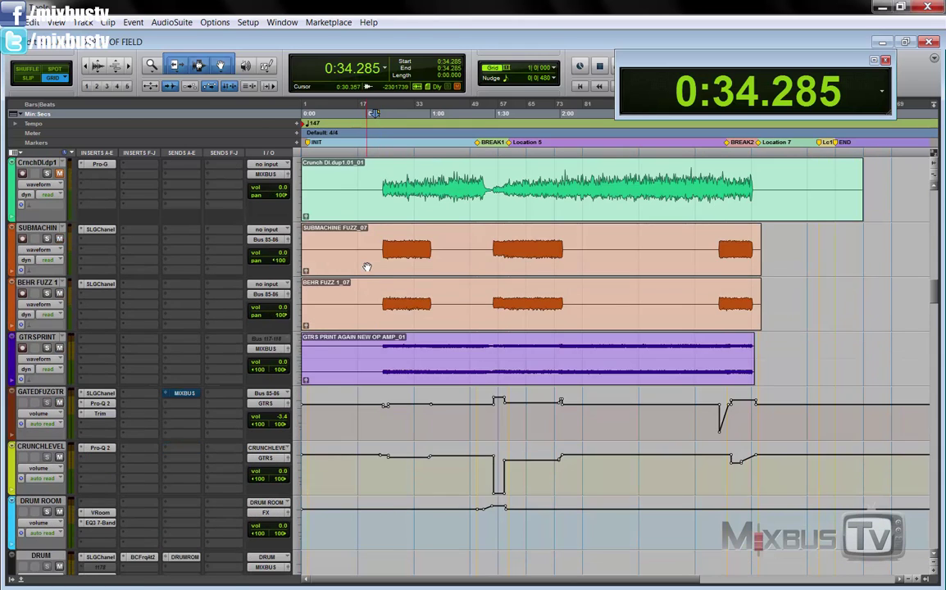
scroll(367, 268, "down", 1)
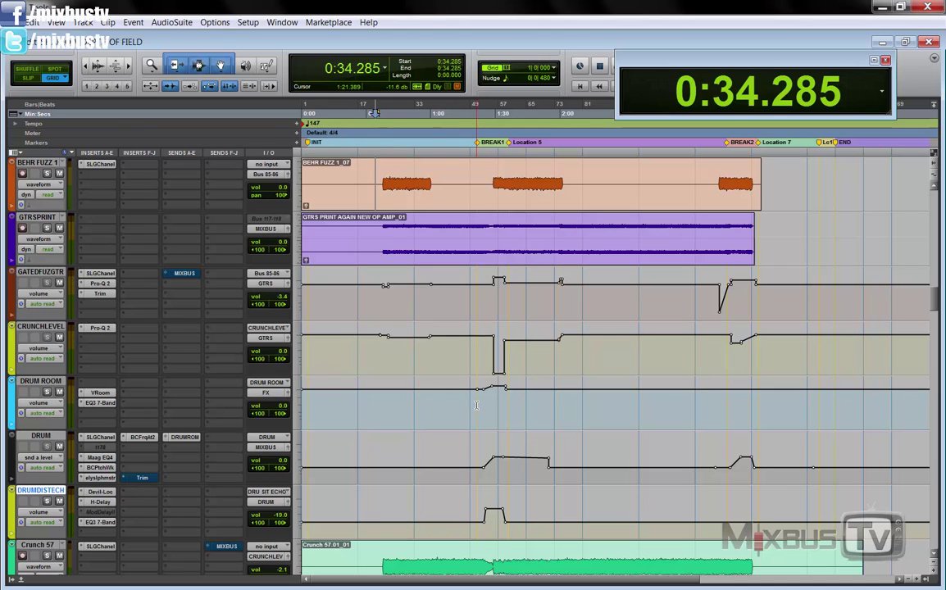
Select and zoom in on the Drum Room automation bumps at BREAK1 and BREAK2
left_click_drag(476, 405, 508, 407)
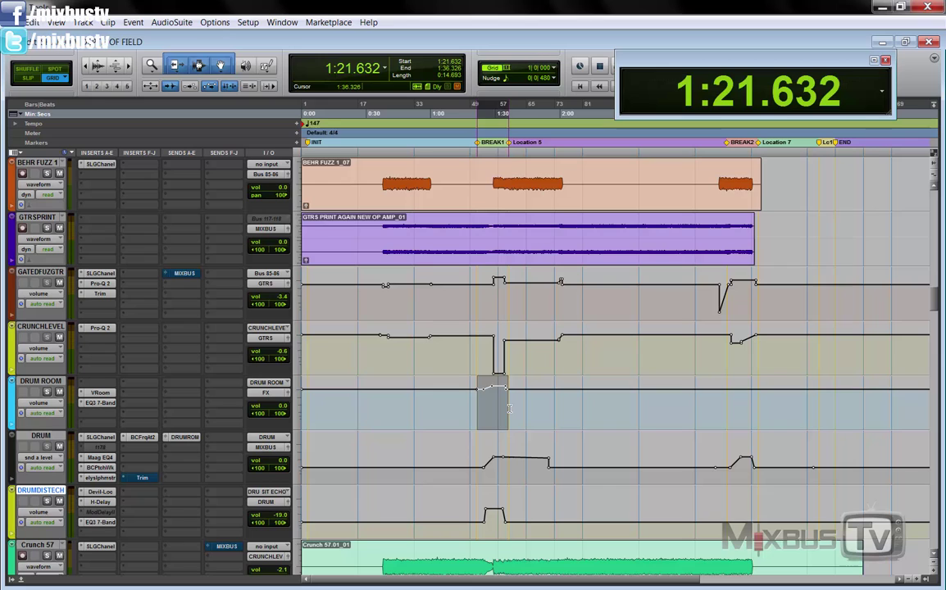
key("ctrl+bracketright")
key("ctrl+bracketright")
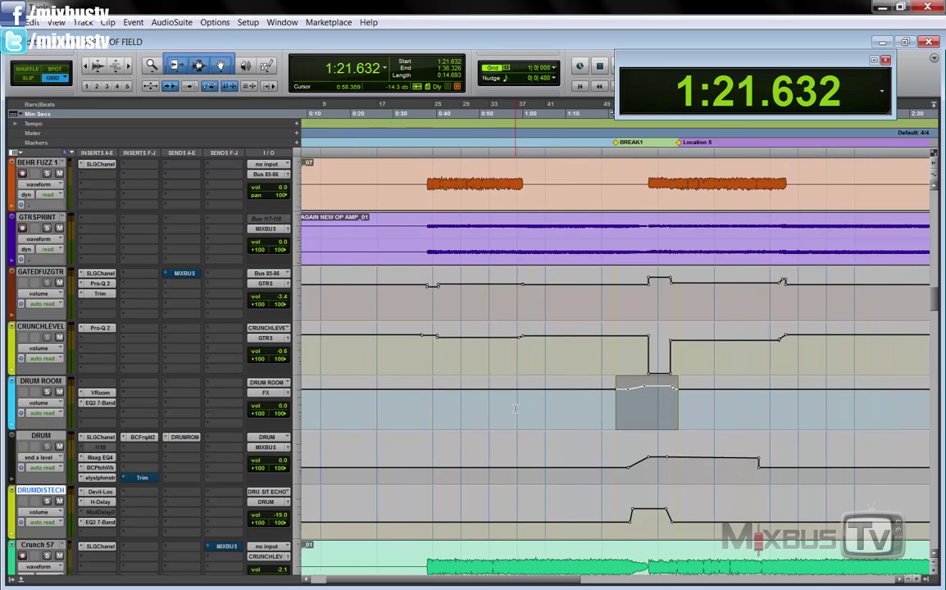
key("ctrl+bracketleft")
key("ctrl+bracketleft")
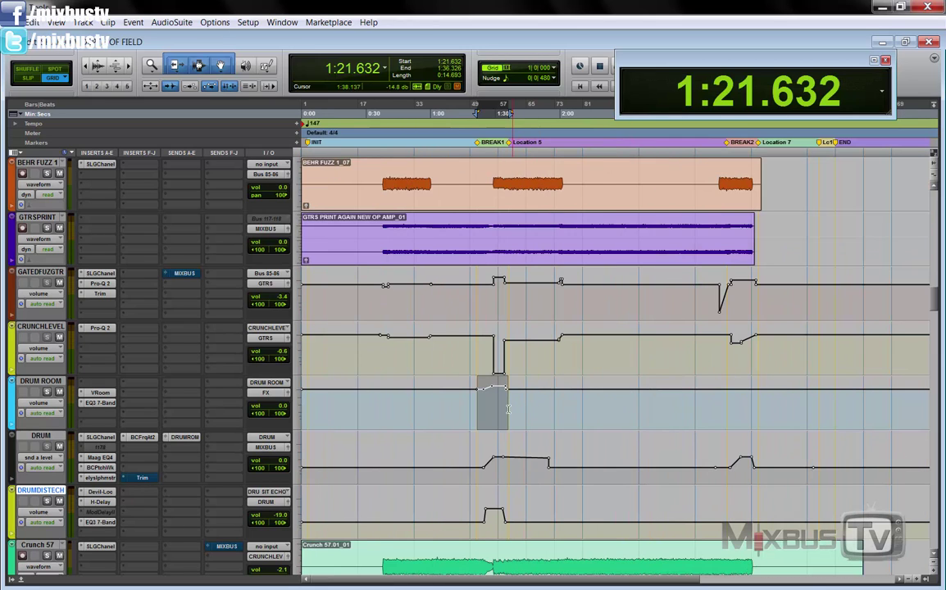
left_click_drag(513, 412, 450, 479)
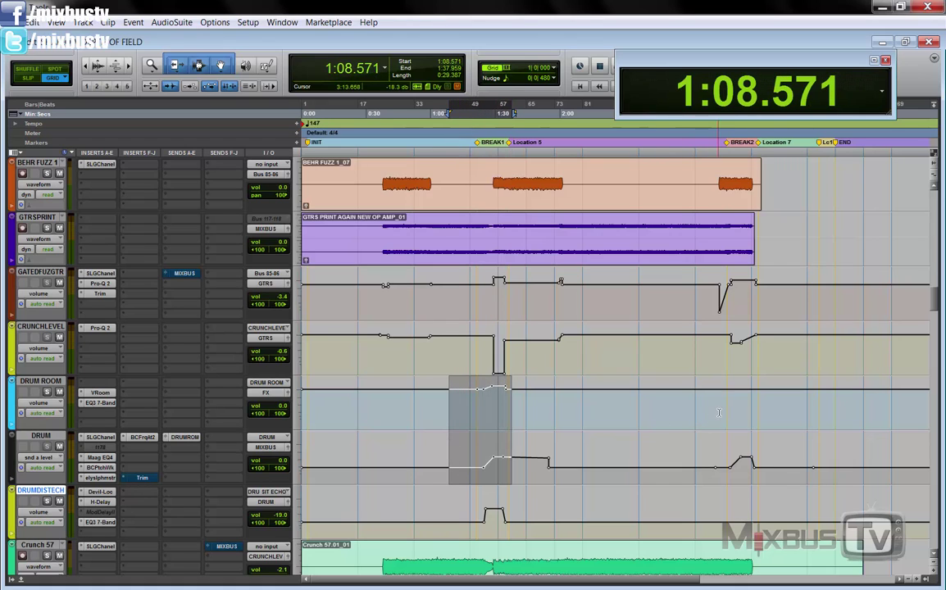
left_click_drag(721, 412, 761, 413)
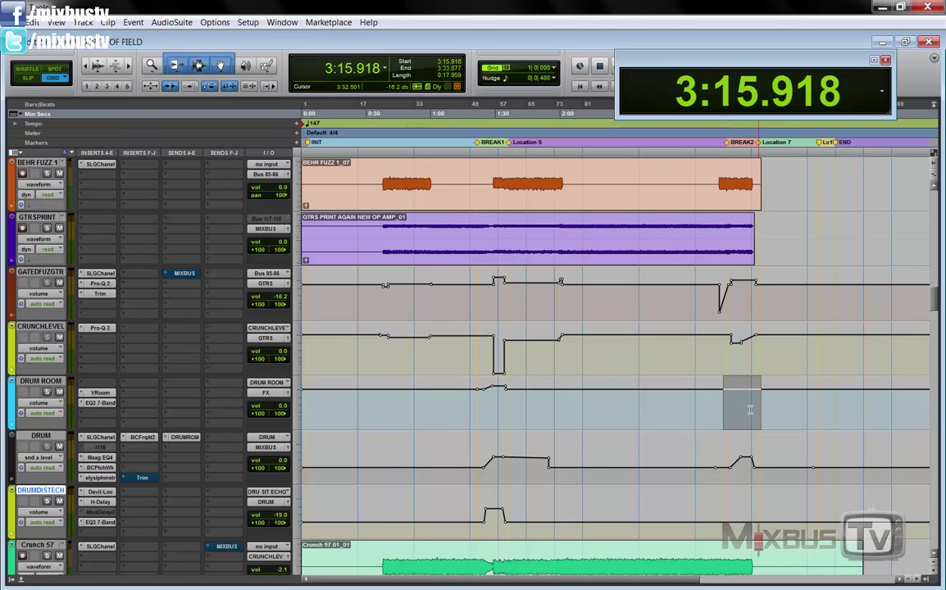
Put the cursor back at 0:03.265 and zoom in and out on the song's opening
left_click(309, 403)
key("ctrl+]")
key("ctrl+]")
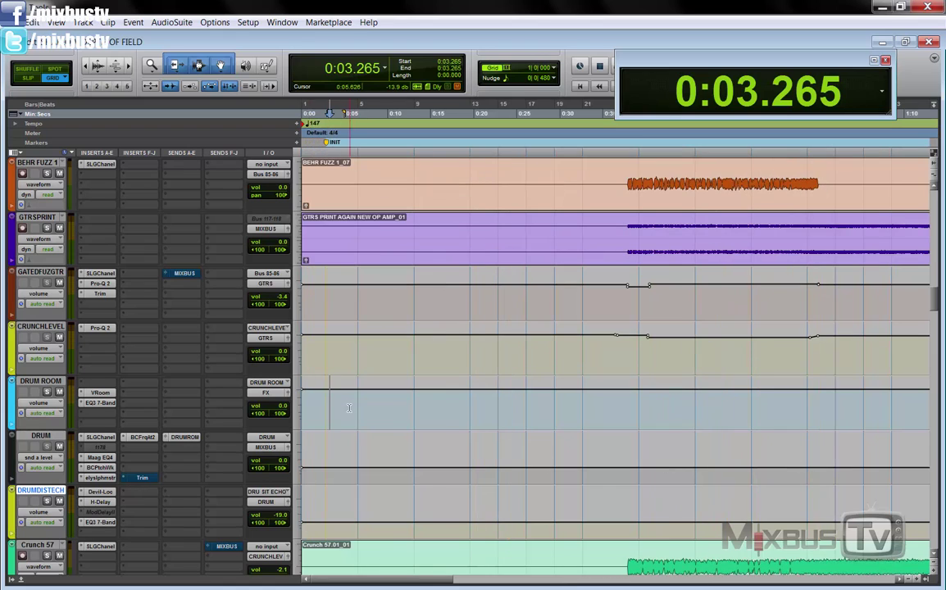
key("ctrl+[")
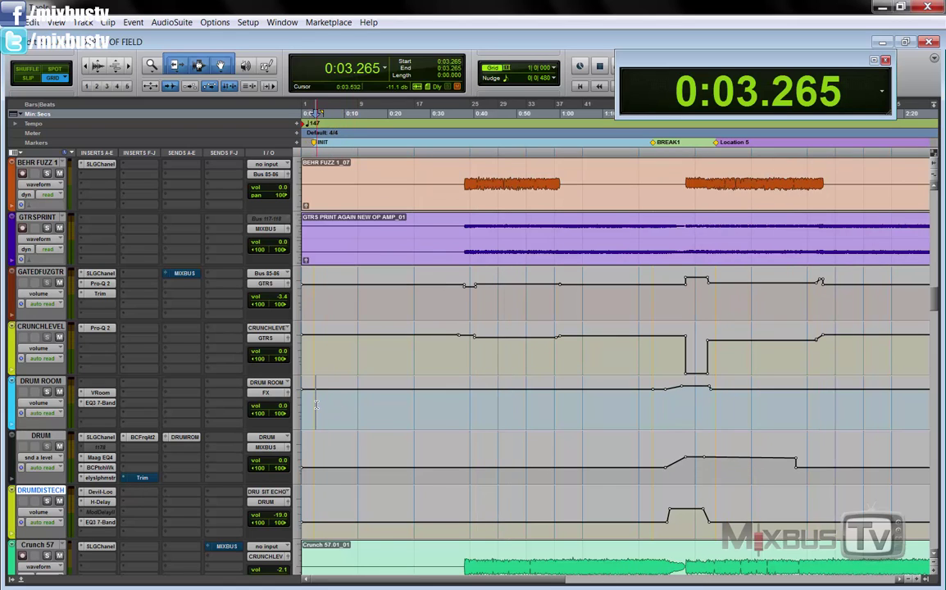
key("ctrl+]")
key("ctrl+[")
key("ctrl+[")
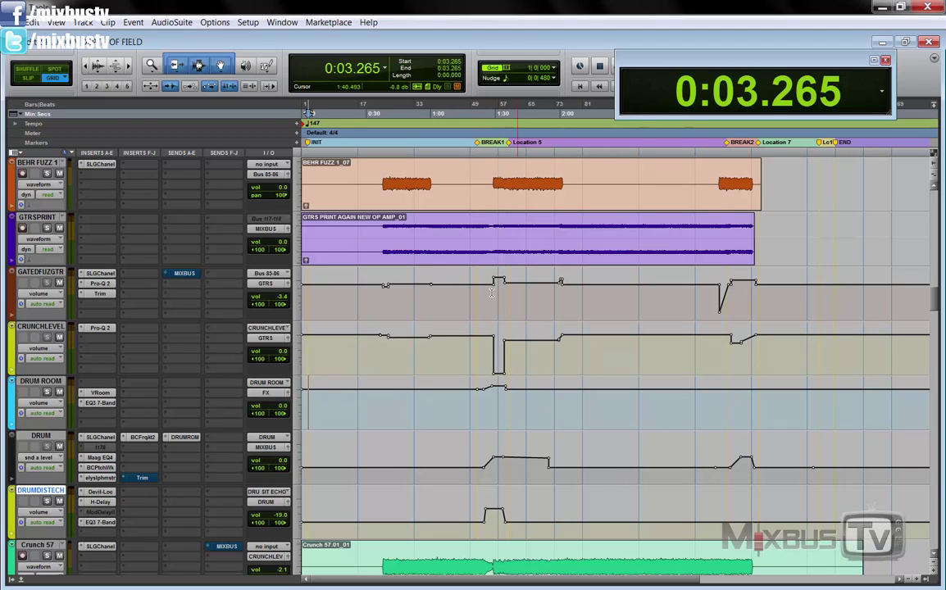
key("ctrl+bracketright")
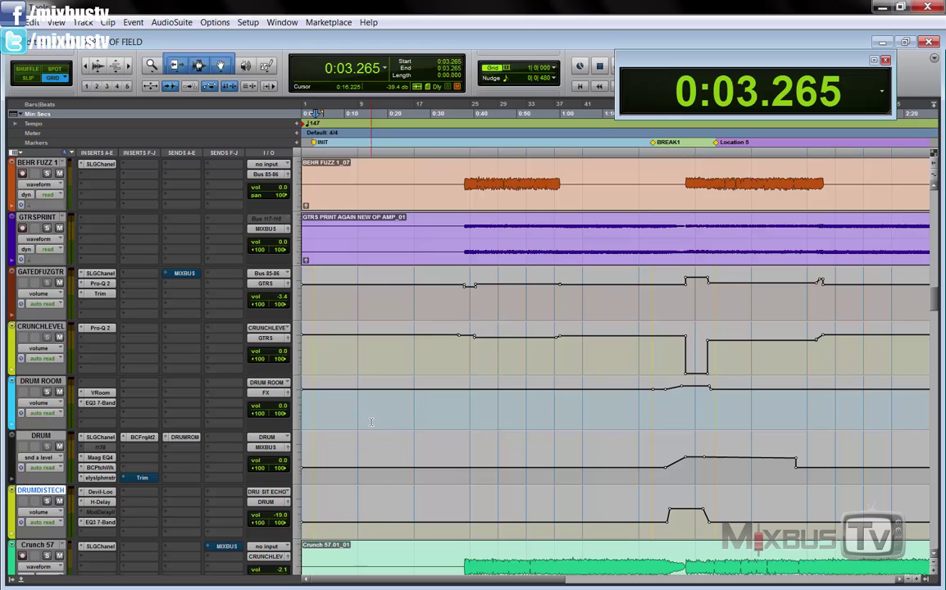
key("ctrl+bracketleft")
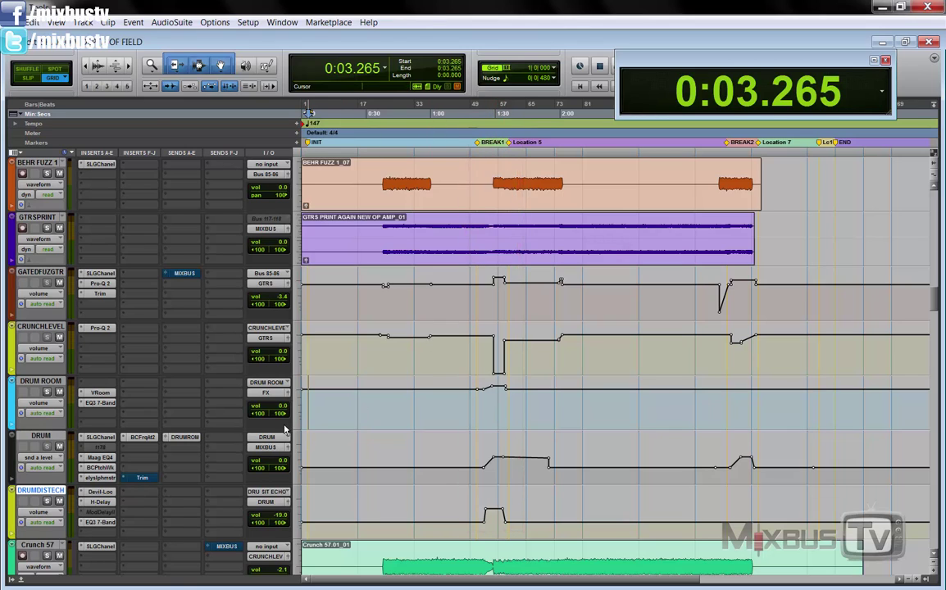
Play the mix from the song start to 1:18.226, just before BREAK1
key("space")
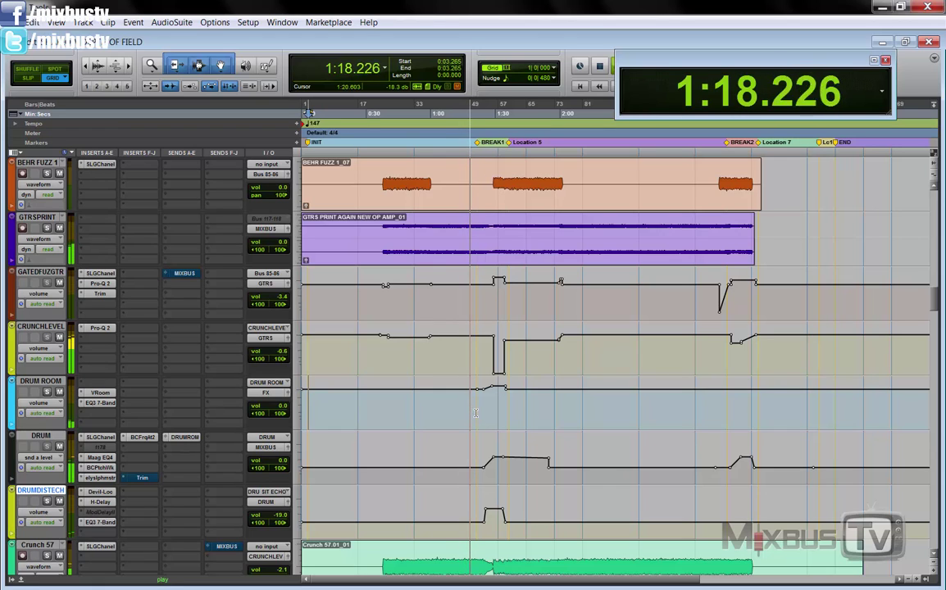
Select the DRUM ROOM automation rise at BREAK1 from 1:21.632 and zoom in on it
left_click_drag(477, 413, 521, 411)
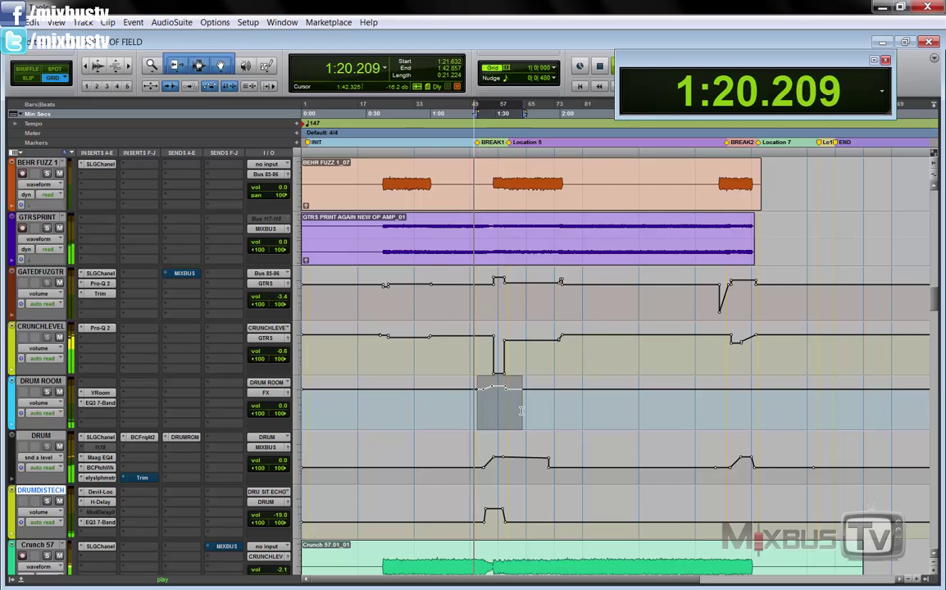
key("ctrl+bracketright")
key("ctrl+bracketright")
scroll(523, 412, "right", 4)
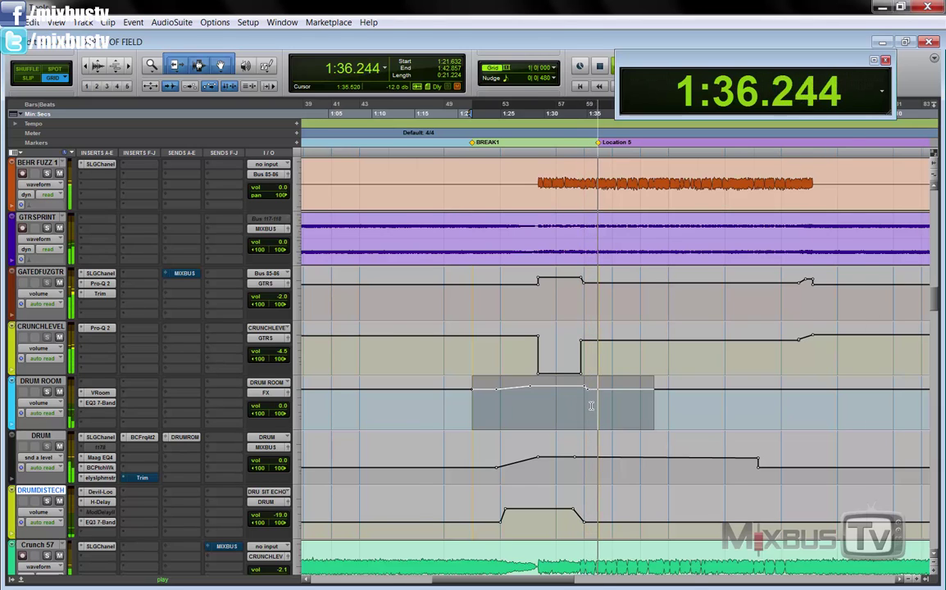
key("ctrl+bracketleft")
key("ctrl+bracketleft")
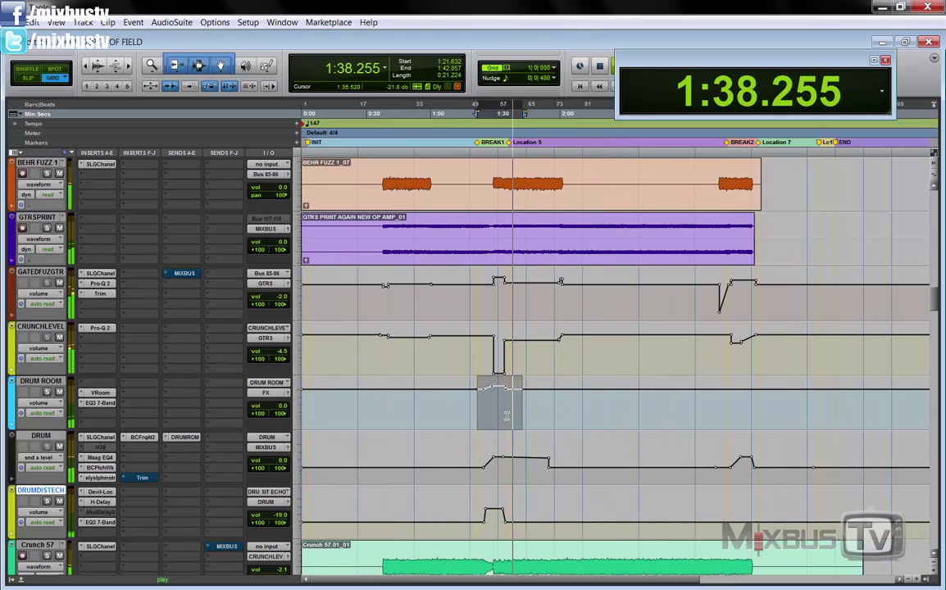
Stop playback back at 1:21.632 and tighten the zoom around the break selection
key("space")
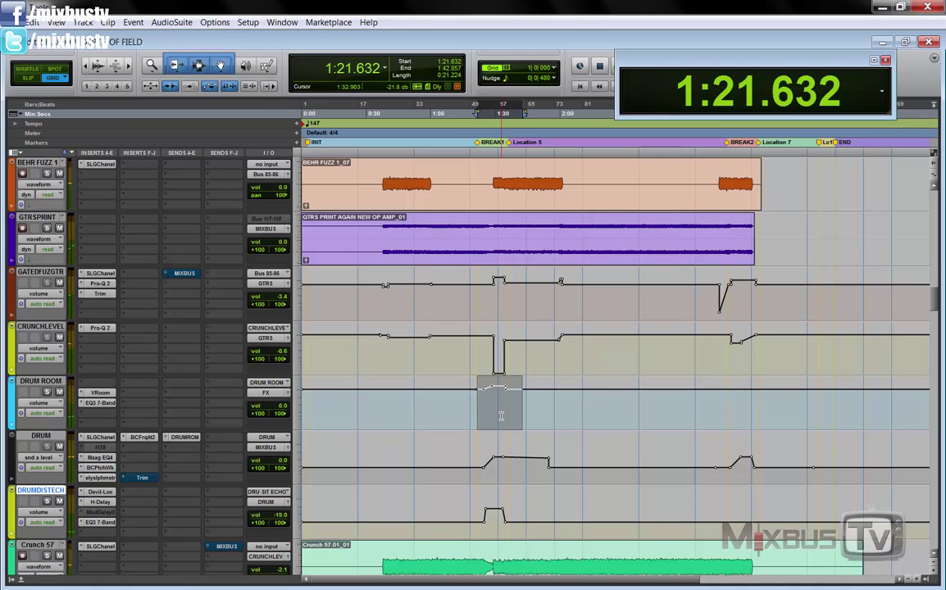
key("ctrl+bracketright")
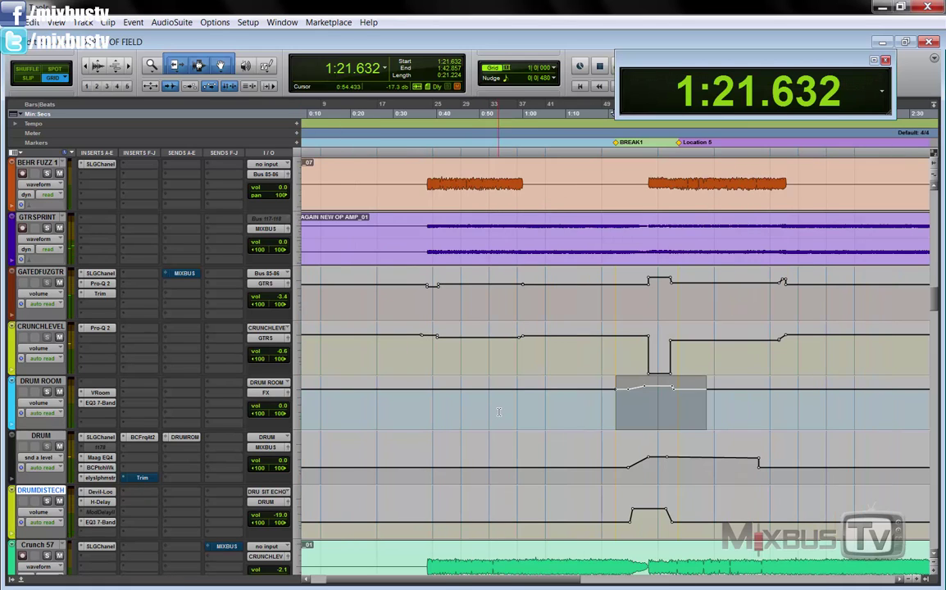
scroll(522, 412, "right", 3)
key("ctrl+bracketright")
key("ctrl+bracketleft")
key("ctrl+bracketright")
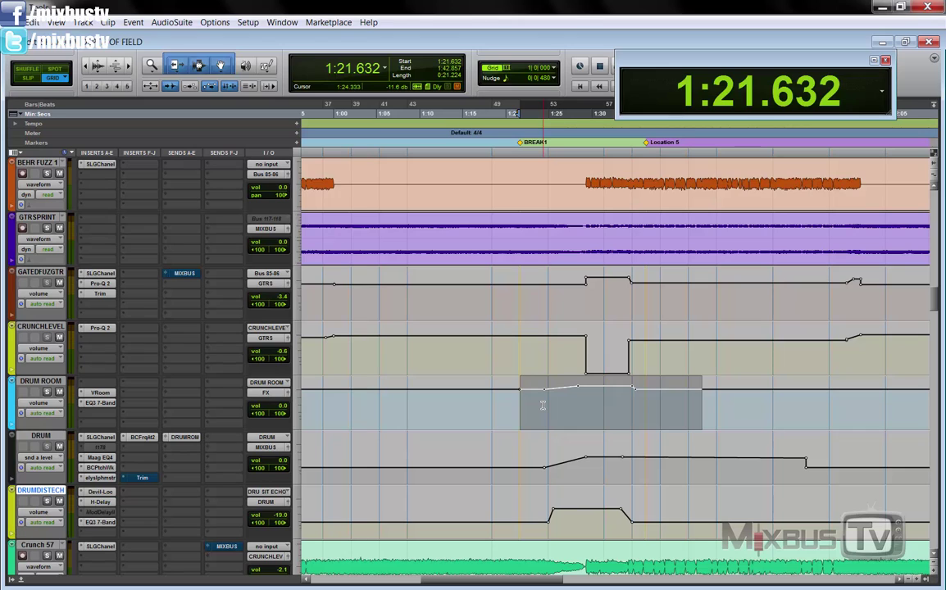
scroll(557, 376, "up", 1)
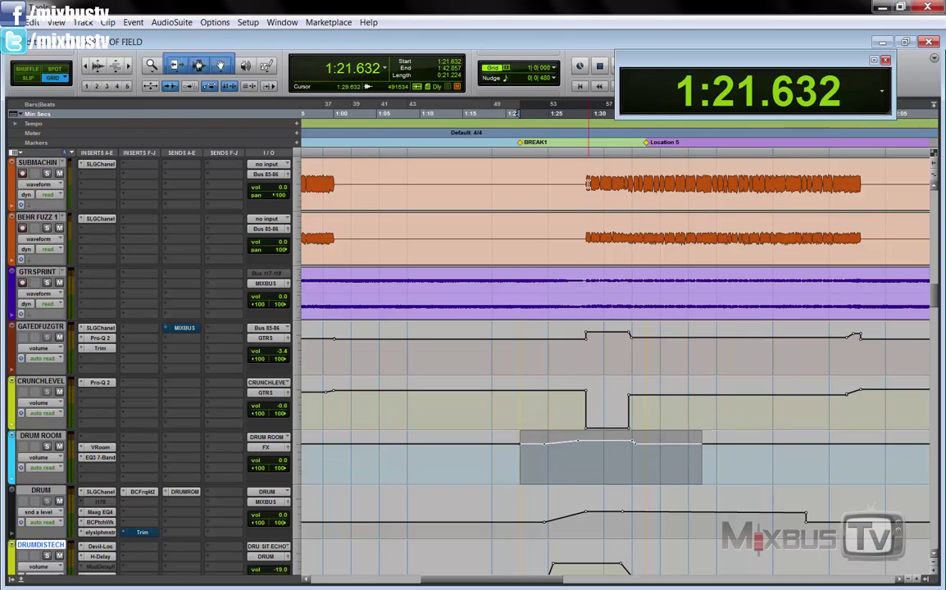
left_click_drag(582, 184, 703, 192)
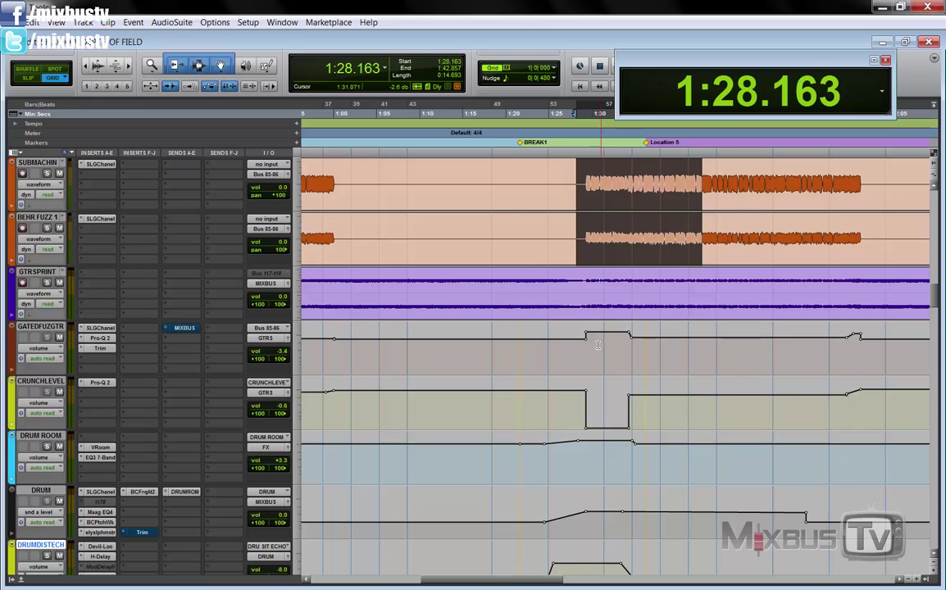
left_click_drag(645, 352, 576, 356)
scroll(577, 389, "down", 1)
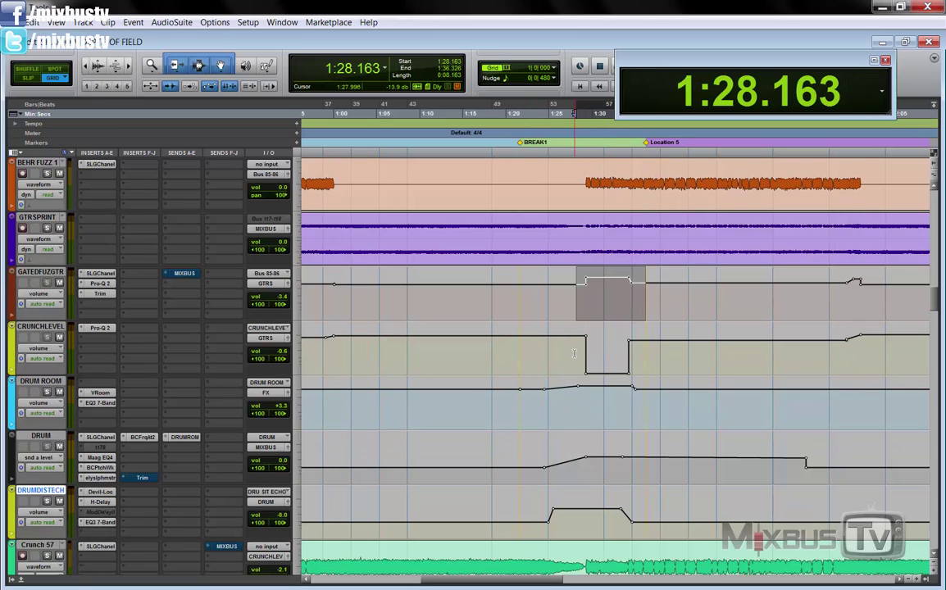
scroll(574, 353, "up", 2)
left_click_drag(562, 246, 697, 248)
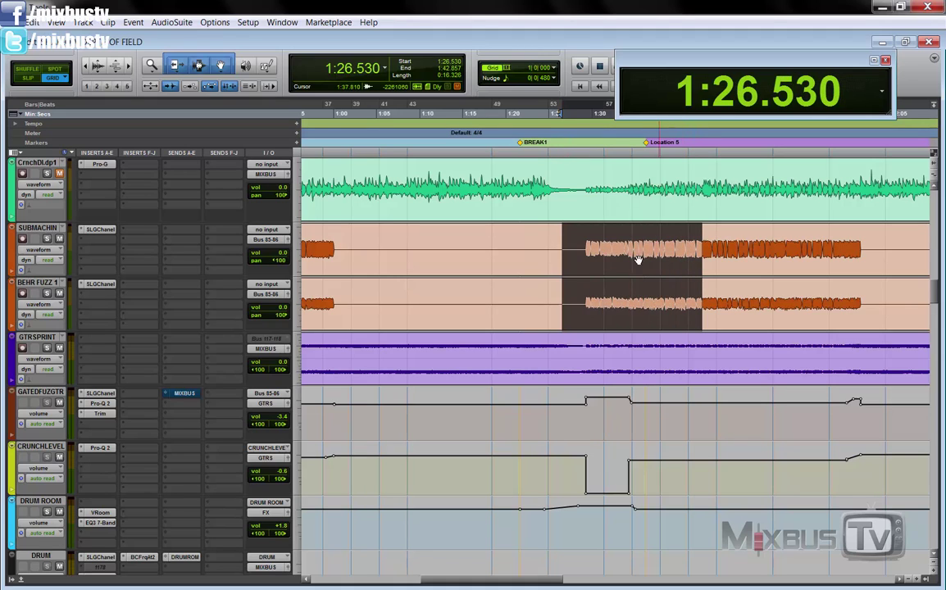
key("ctrl+bracketleft")
scroll(574, 344, "down", 2)
left_click(568, 407)
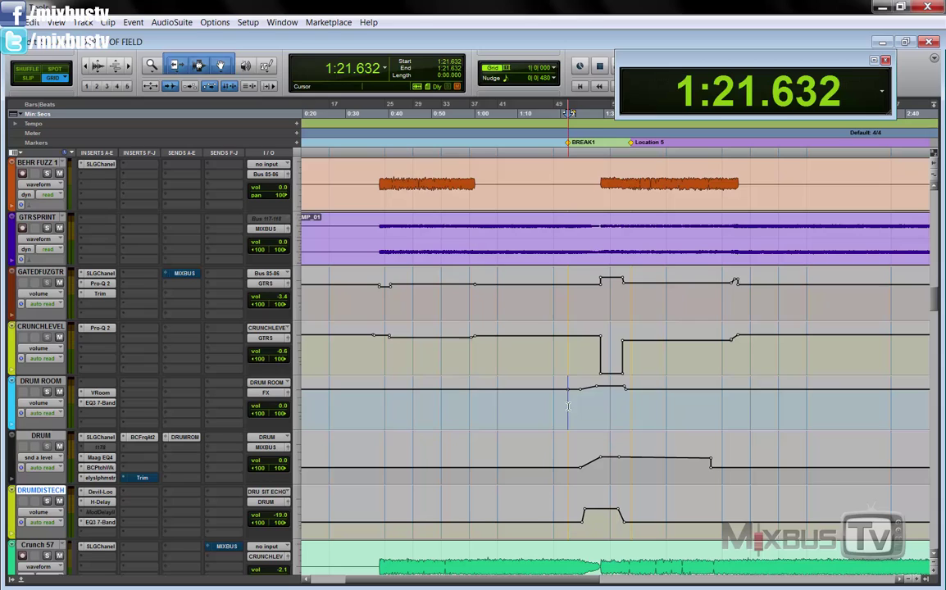
left_click_drag(568, 407, 636, 494)
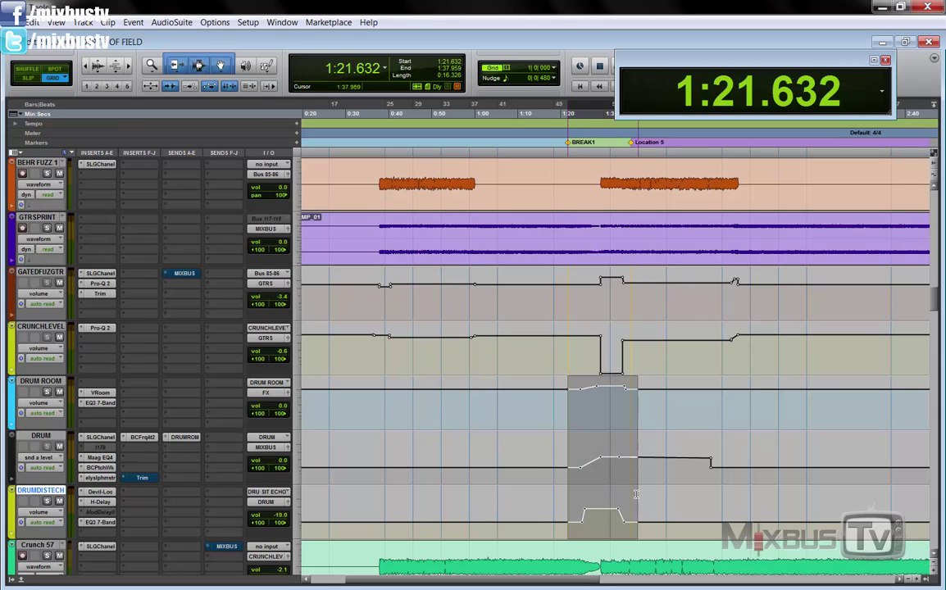
left_click(610, 410)
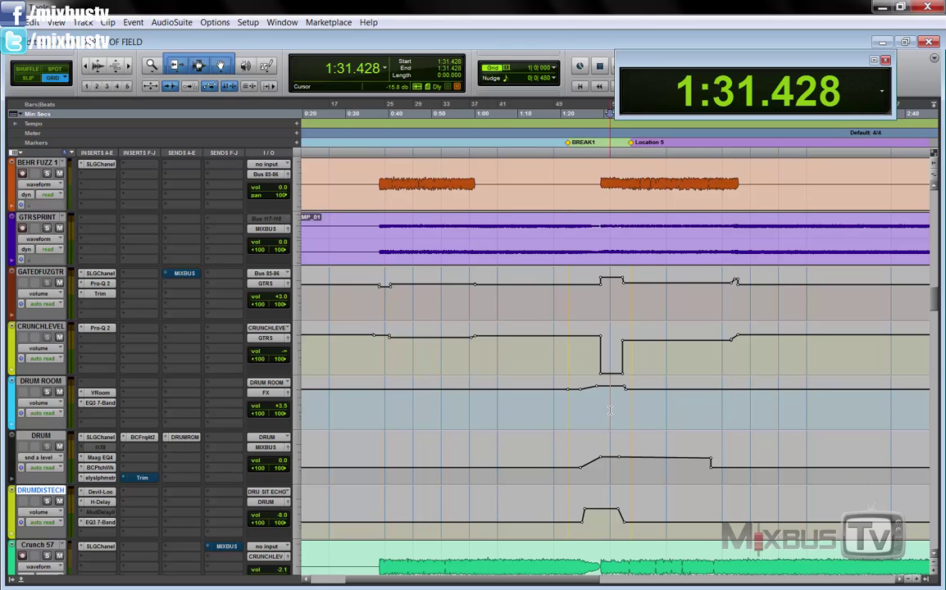
left_click(562, 409)
key("ctrl+bracketleft")
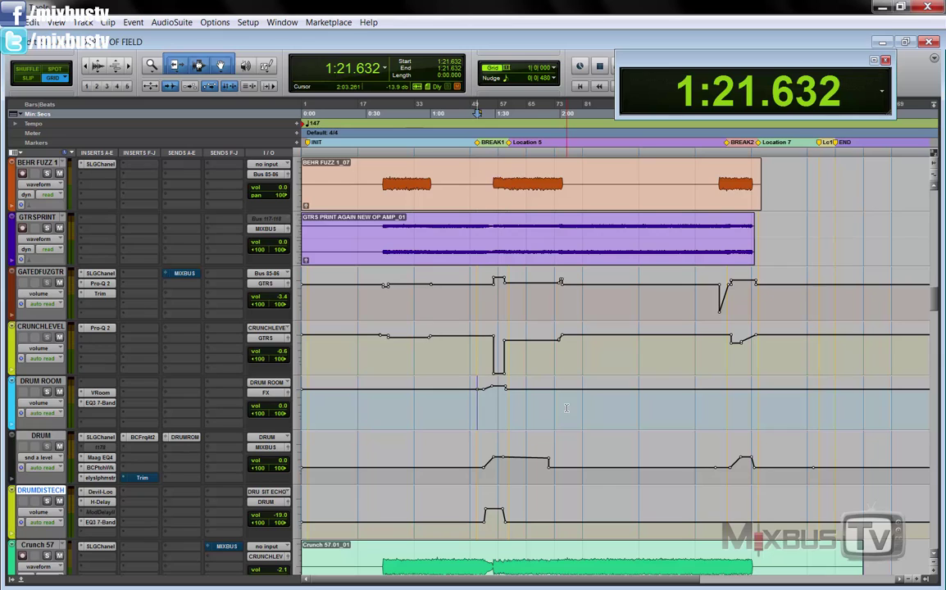
Select the SUBMACHINE/BEHR FUZZ parts and DRUM ROOM range, then place playback start at 0:37.551
key("ctrl+bracketright")
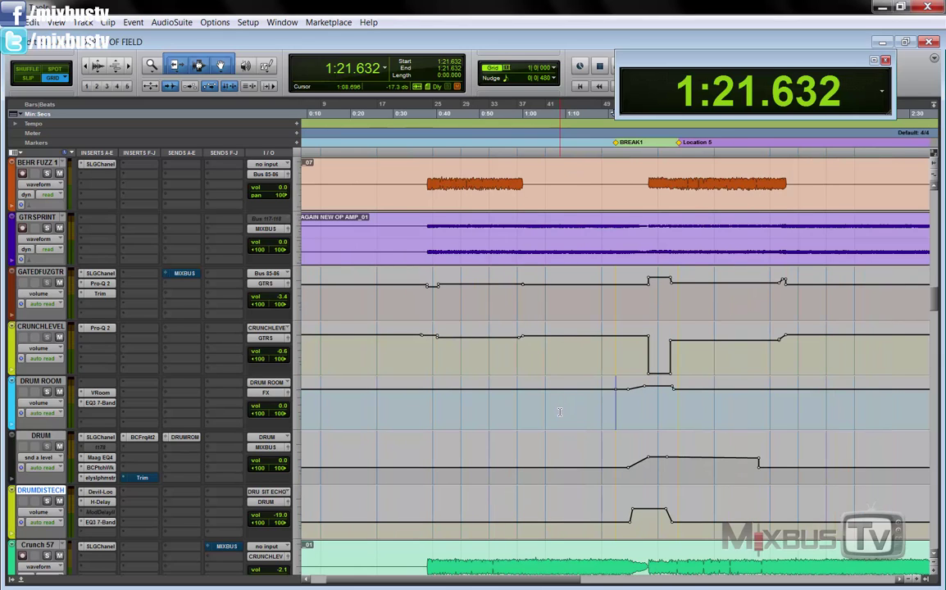
key("ctrl+bracketleft")
scroll(492, 328, "up", 2)
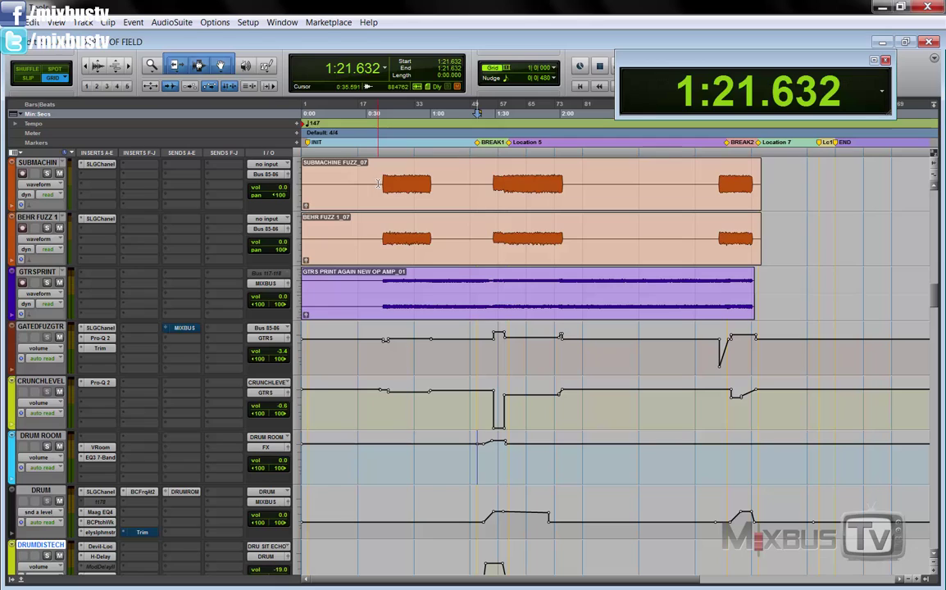
left_click_drag(379, 184, 577, 196)
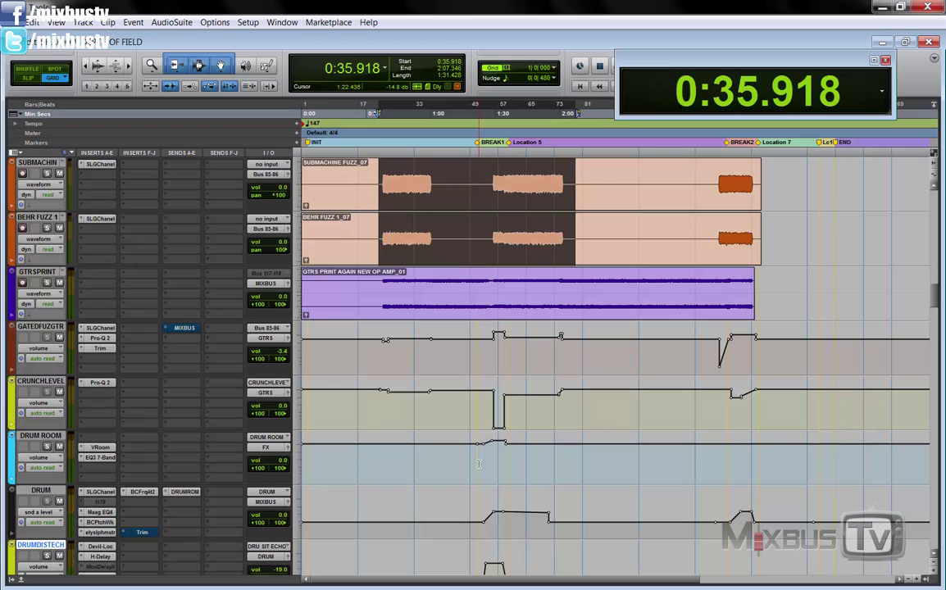
left_click_drag(479, 464, 505, 463)
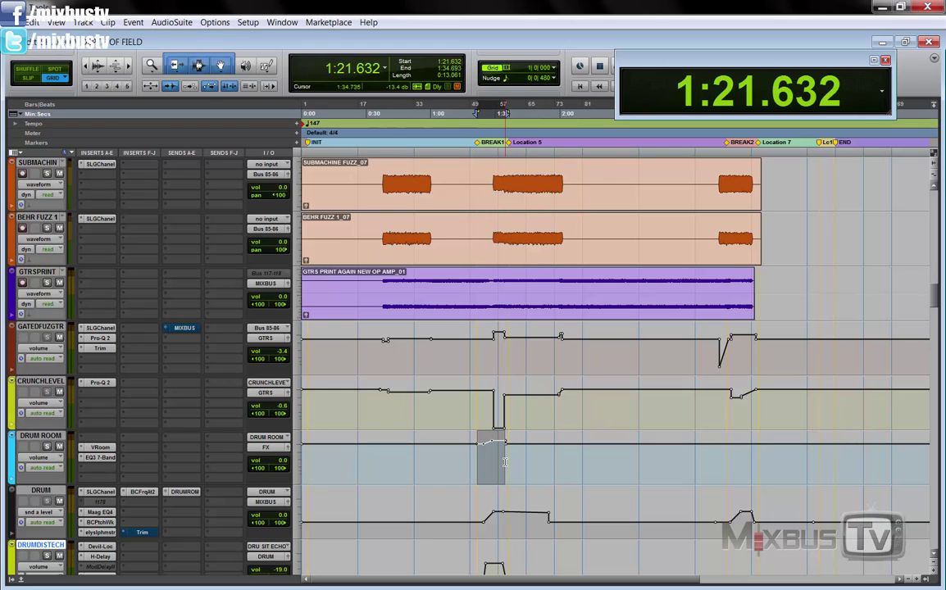
left_click(429, 380)
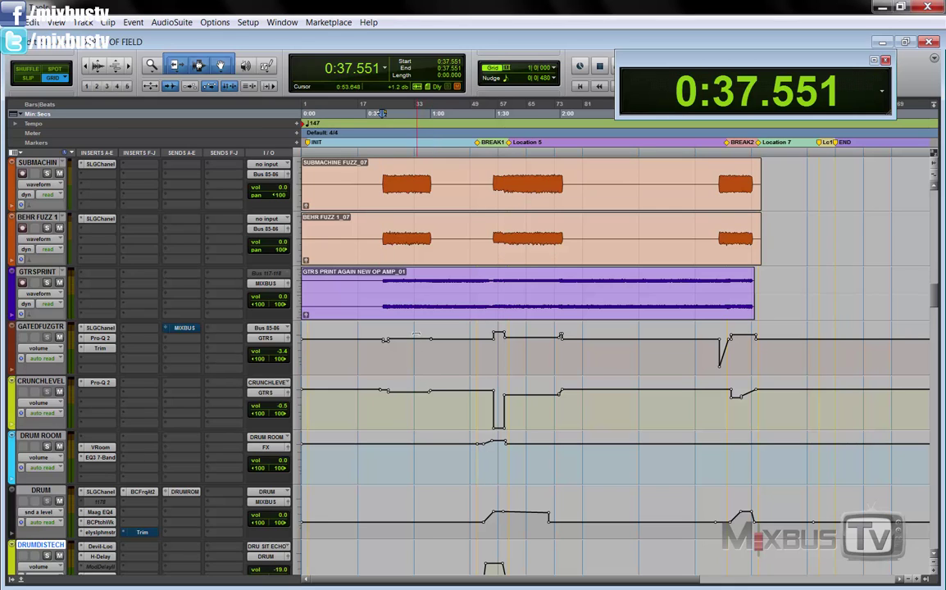
Solo the Crunch DI and CrnchDLdp1 guitar tracks
scroll(370, 302, "up", 2)
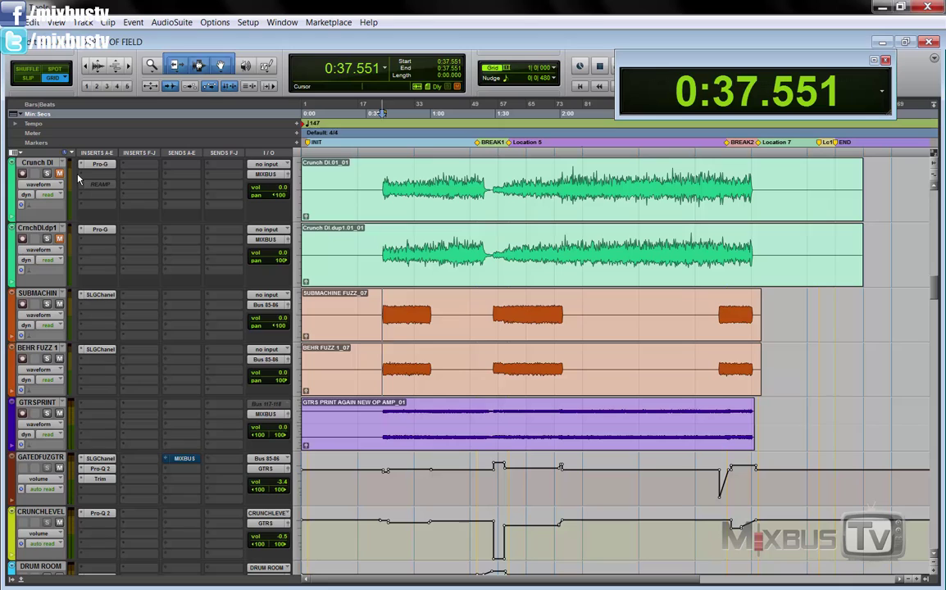
left_click(46, 174)
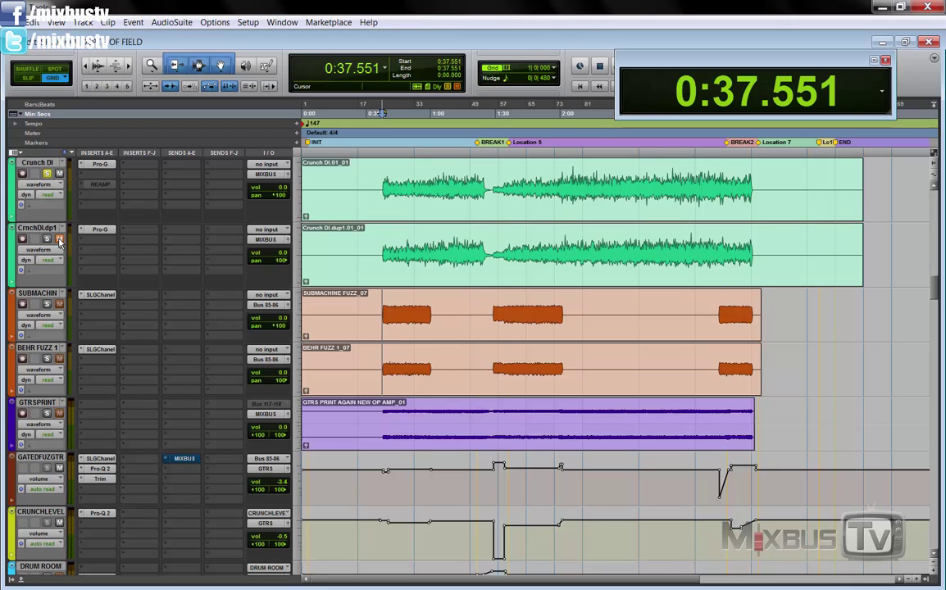
left_click(48, 239)
left_click(383, 239)
Play the soloed Crunch DI guitars from 0:37.551 and stop back at 0:37.551
key("space")
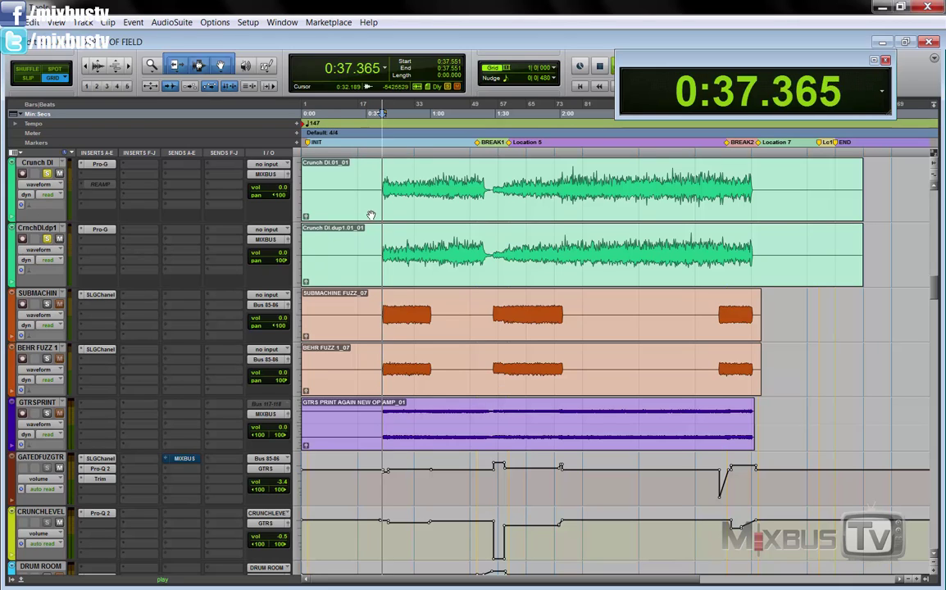
key("ctrl+bracketright")
key("ctrl+bracketright")
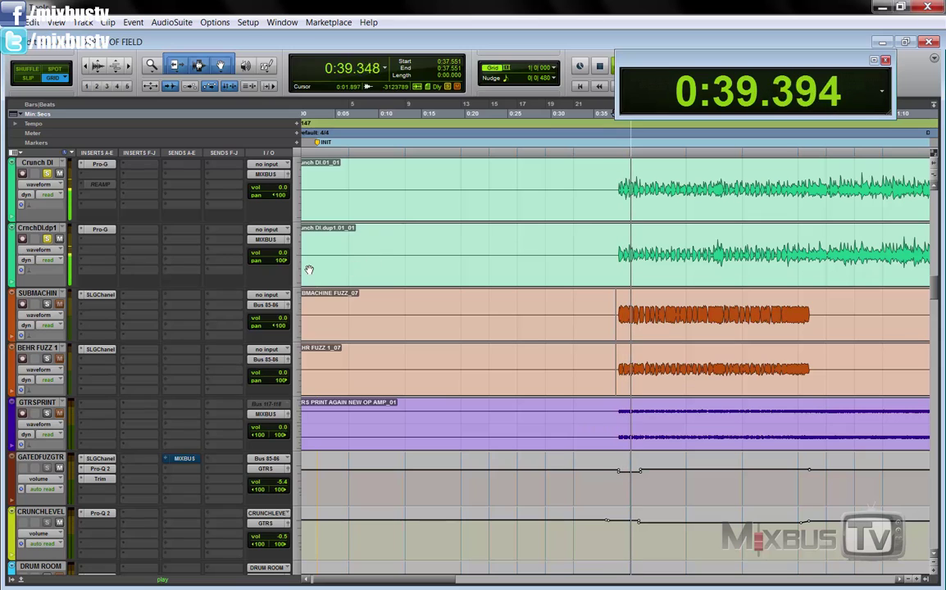
key("ctrl+bracketleft")
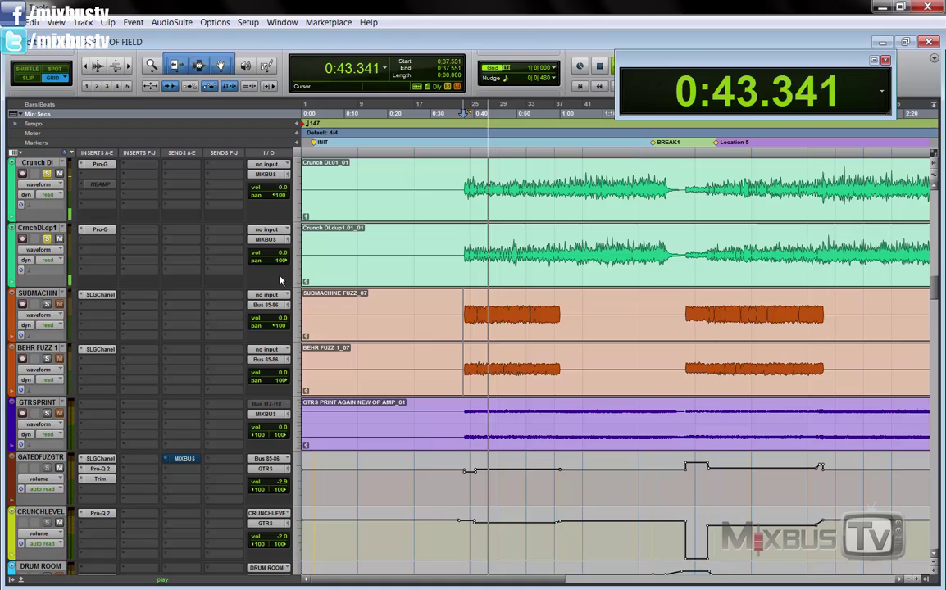
key("space")
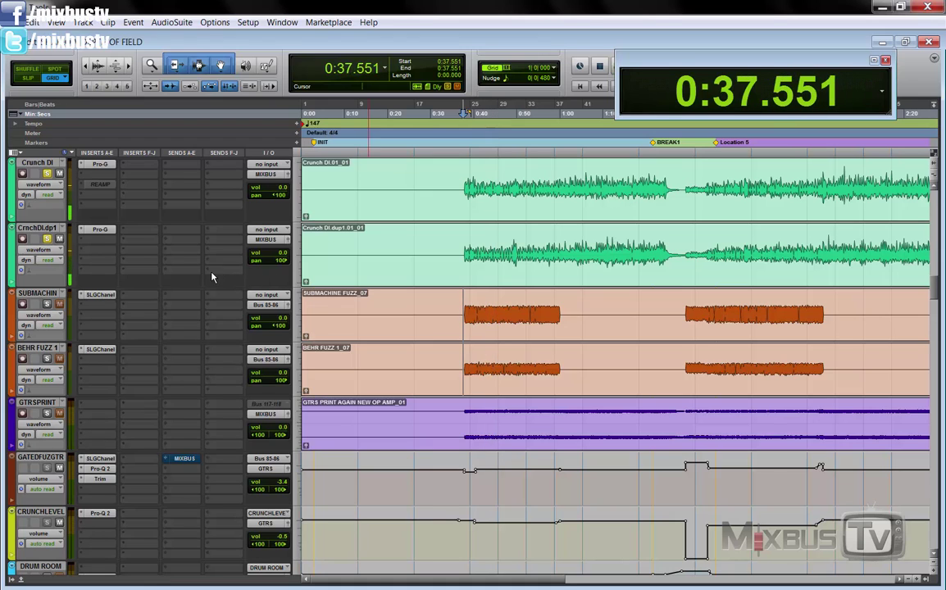
Open the Pro-G gate windows for Crunch DI and CrnchDLdp1 and stack them
left_click(107, 168)
left_click_drag(237, 18, 387, 30)
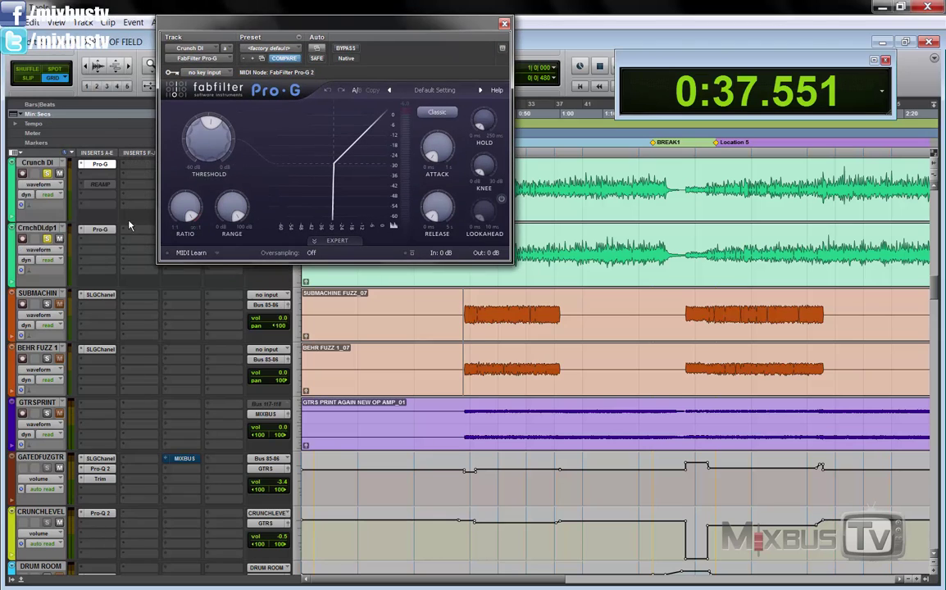
left_click(100, 229)
left_click_drag(253, 16, 350, 291)
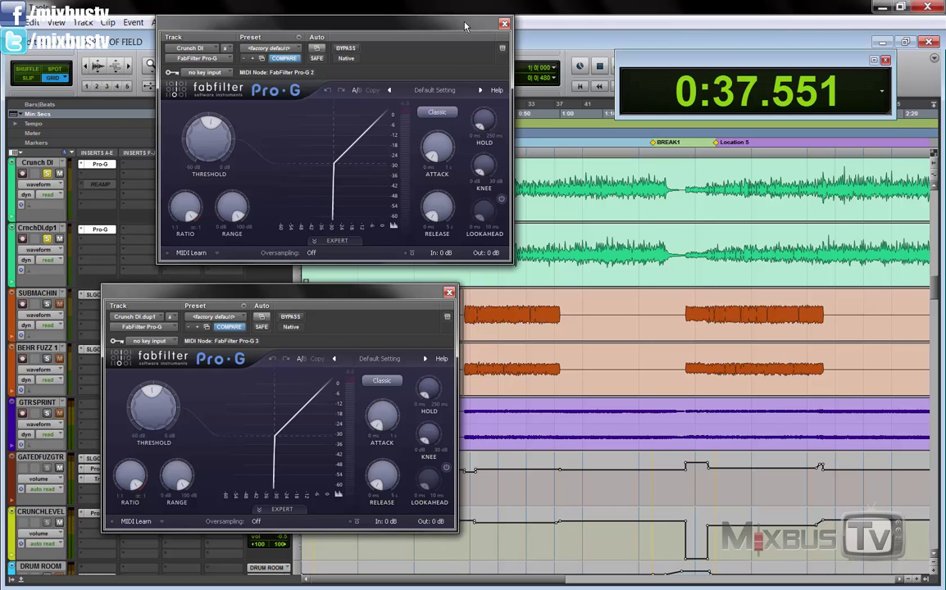
left_click_drag(418, 19, 429, 41)
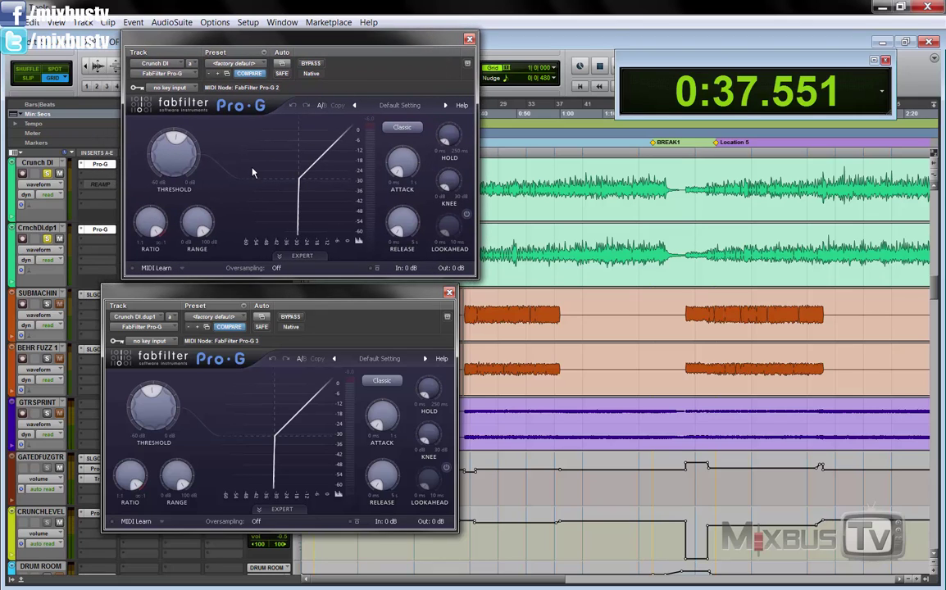
Compare both Pro-G gates bypassed during playback, re-enable them, and close both windows
key("space")
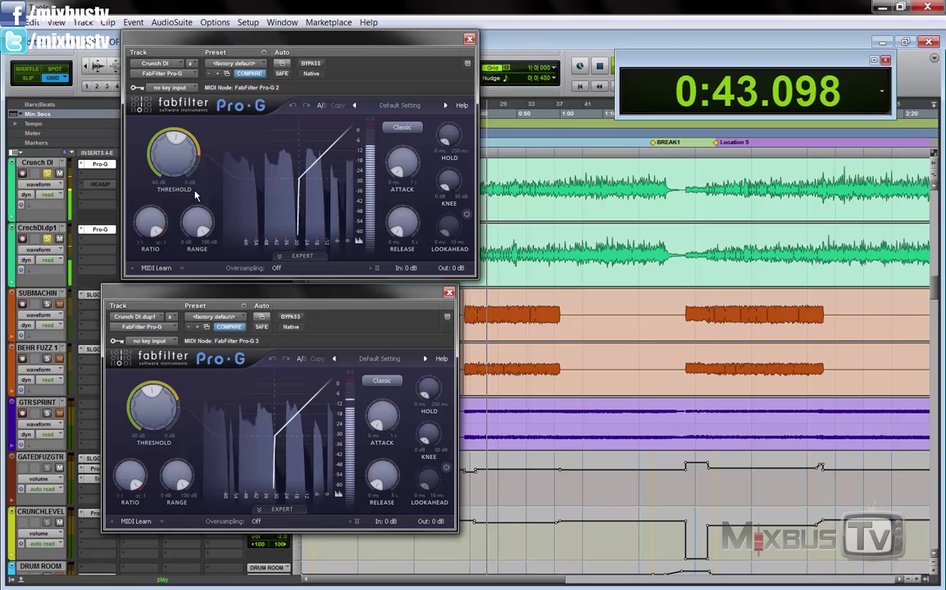
key("space")
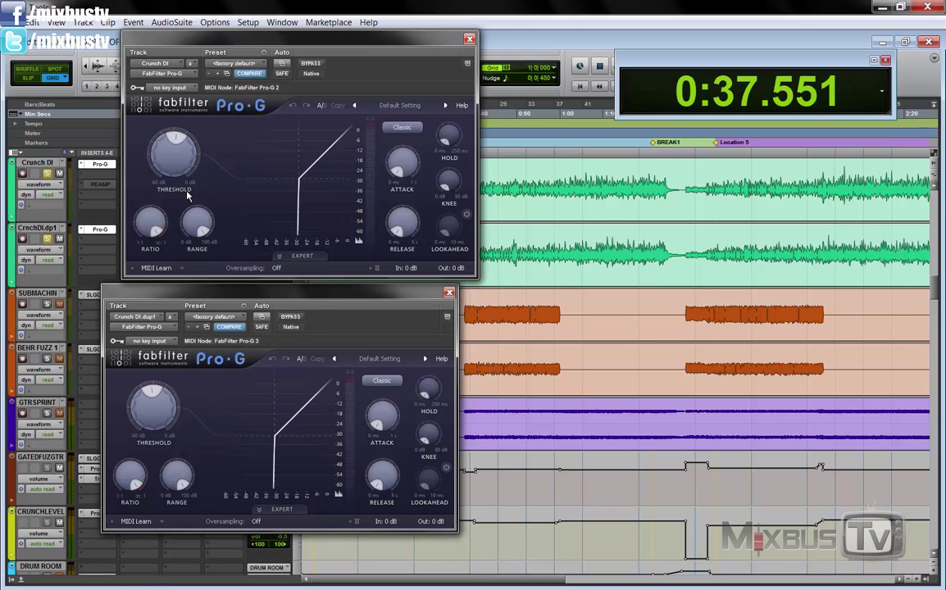
key("space")
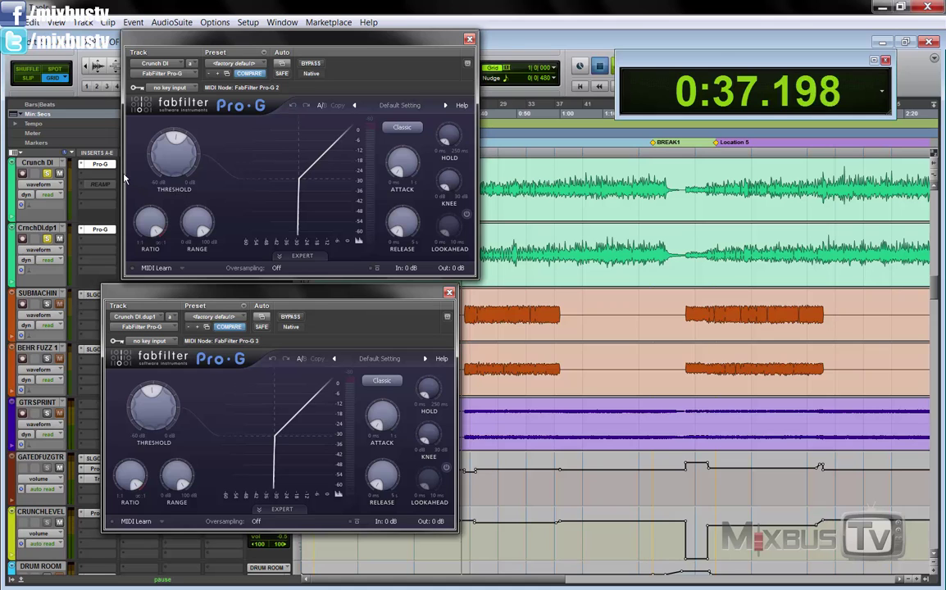
left_click(107, 163, "ctrl")
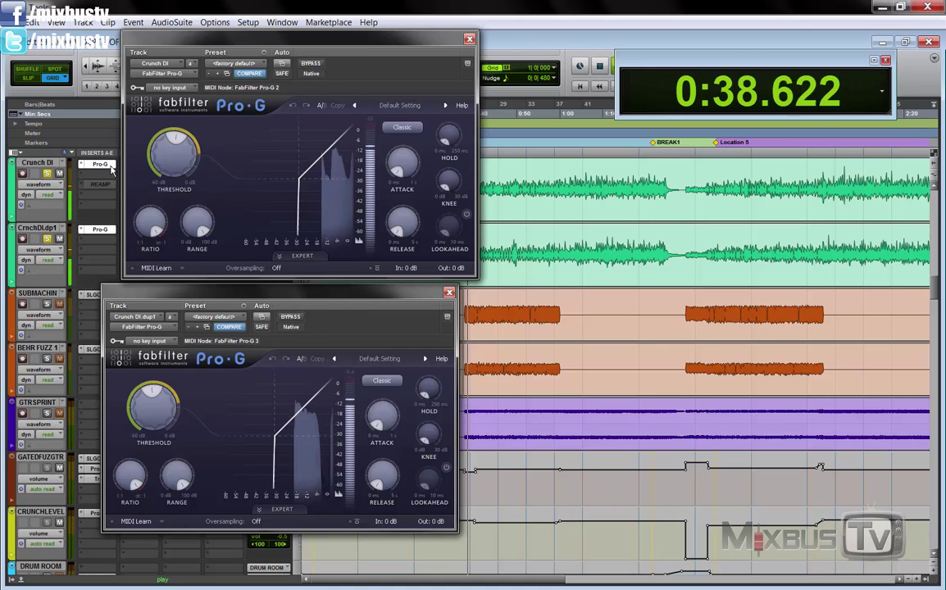
left_click(110, 233, "ctrl")
left_click(110, 233, "ctrl")
left_click(105, 164, "ctrl")
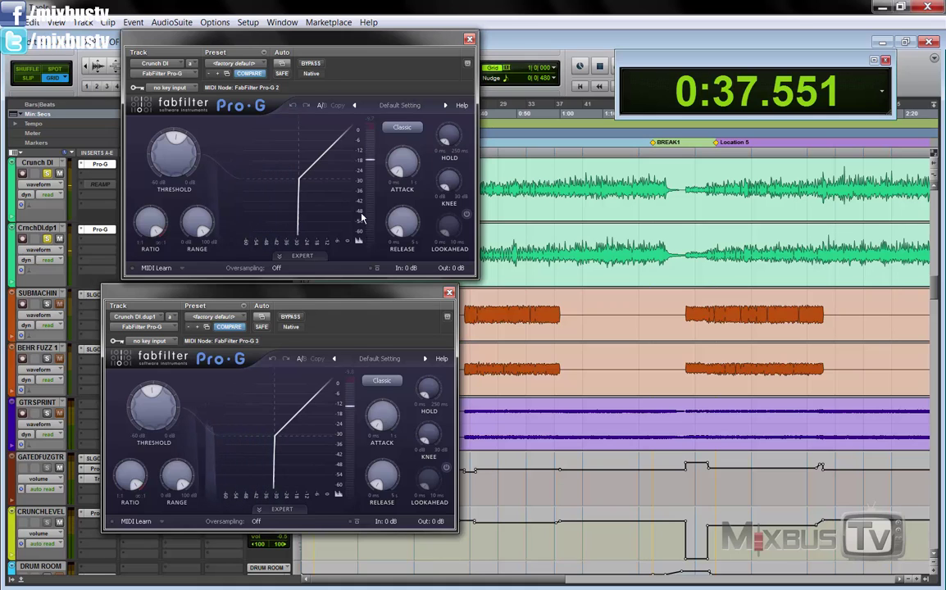
left_click(449, 293)
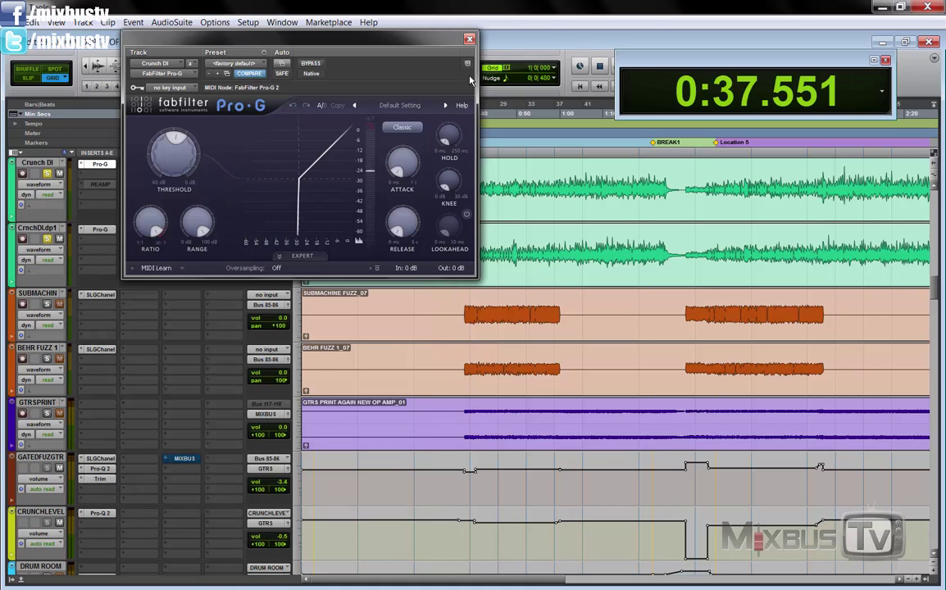
left_click(473, 38)
Select the fuzz tracks' intro up to 0:19.591, then return the playhead to 0:37.551
key("ctrl+[")
key("ctrl+[")
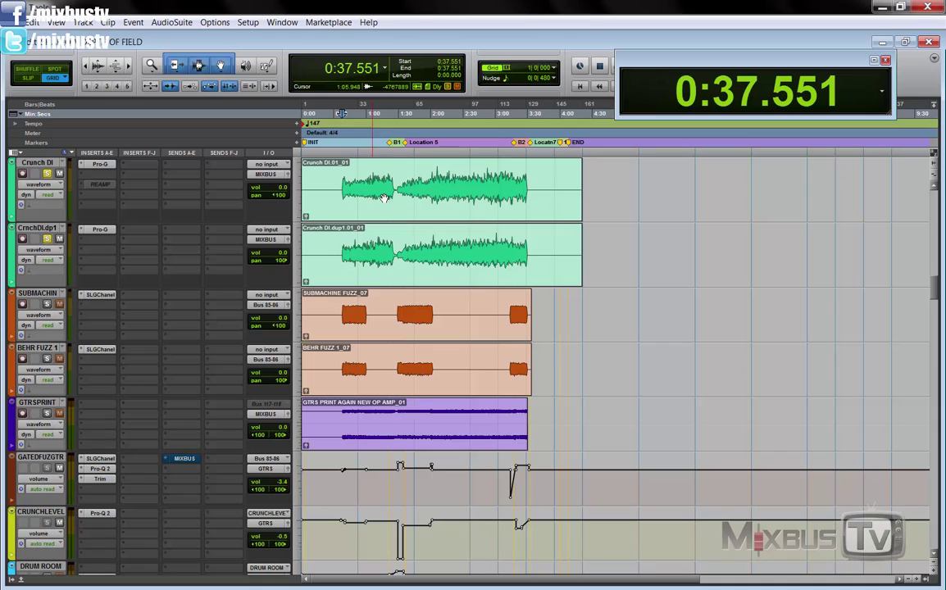
key("ctrl+]")
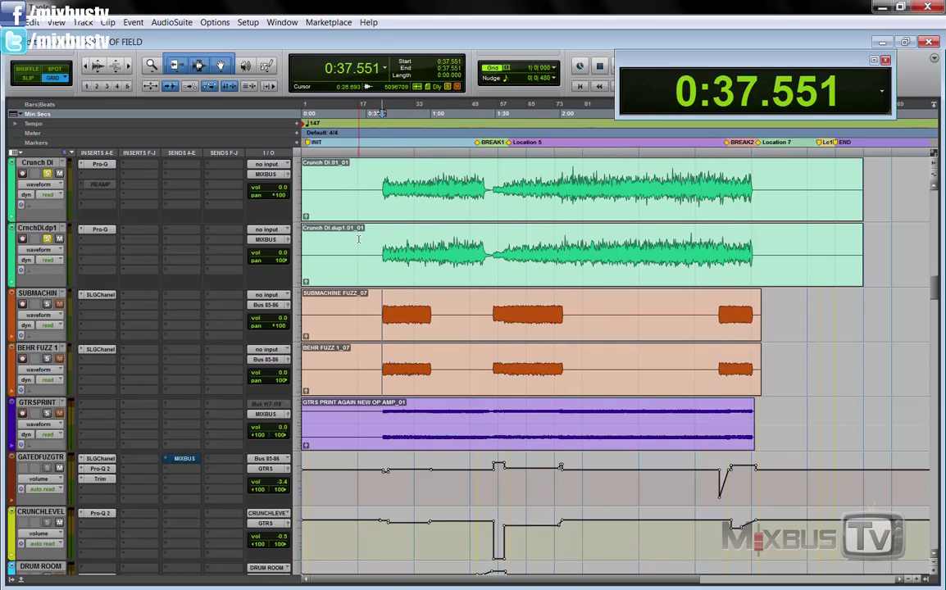
key("ctrl+]")
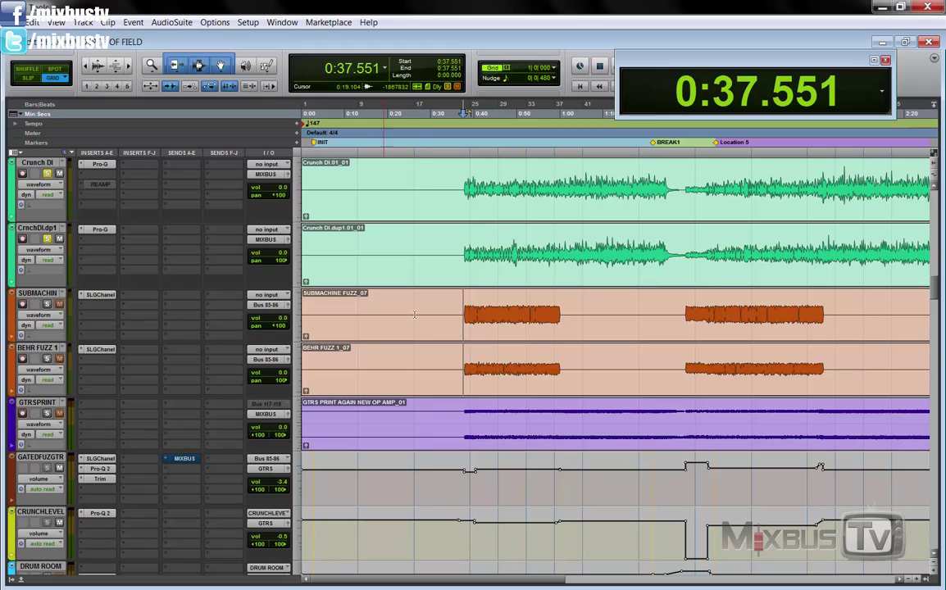
left_click_drag(385, 356, 288, 299)
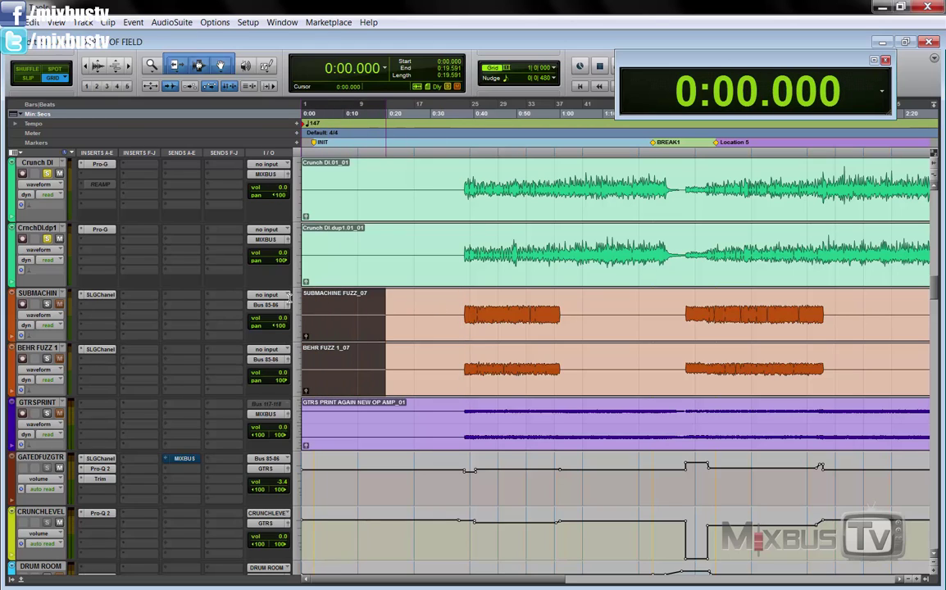
left_click(380, 356)
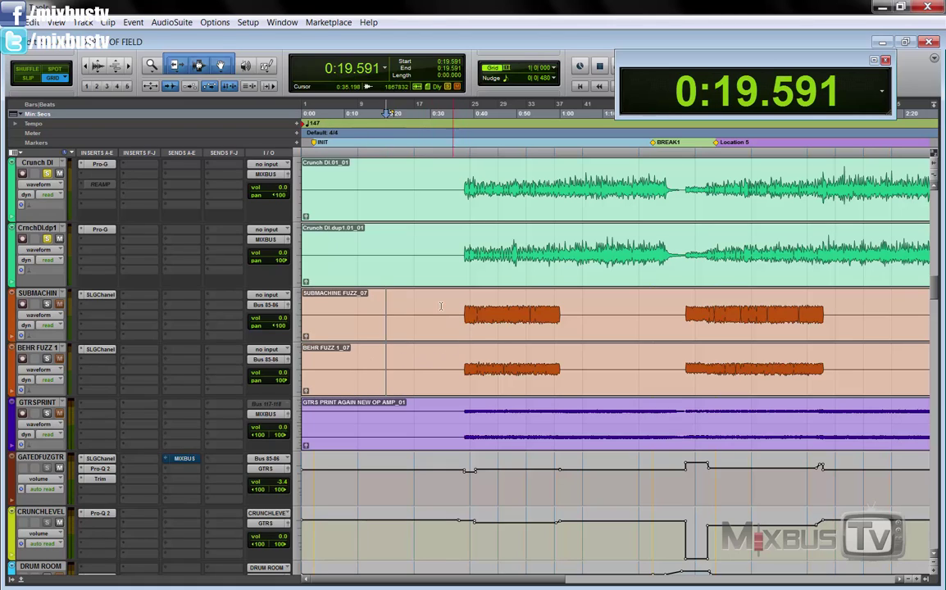
key("Tab")
key("ctrl+bracketright")
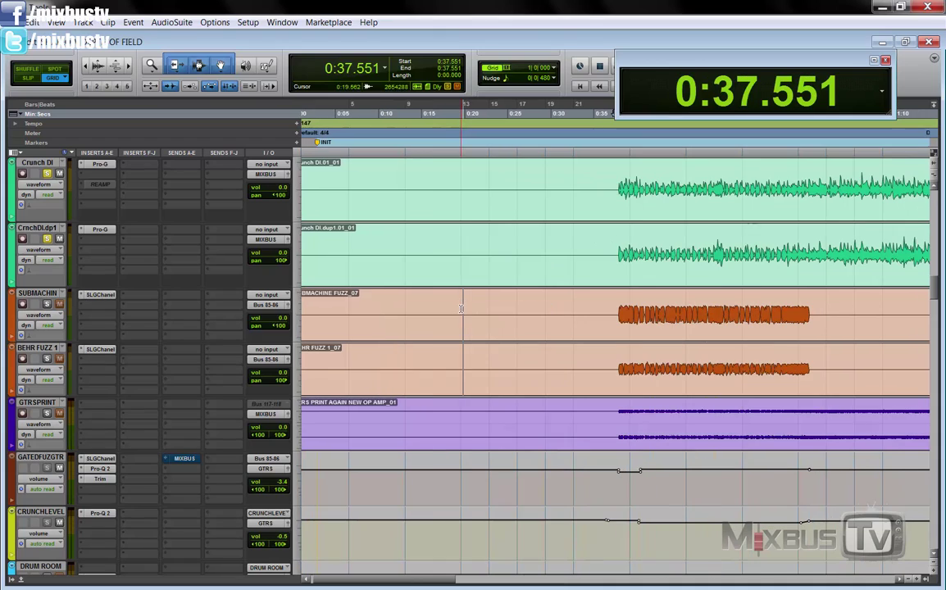
Swap the solos from the Crunch DI pair to SUBMACHINE FUZZ and BEHR FUZZ, playing from 0:37.551
key("alt+shift+s")
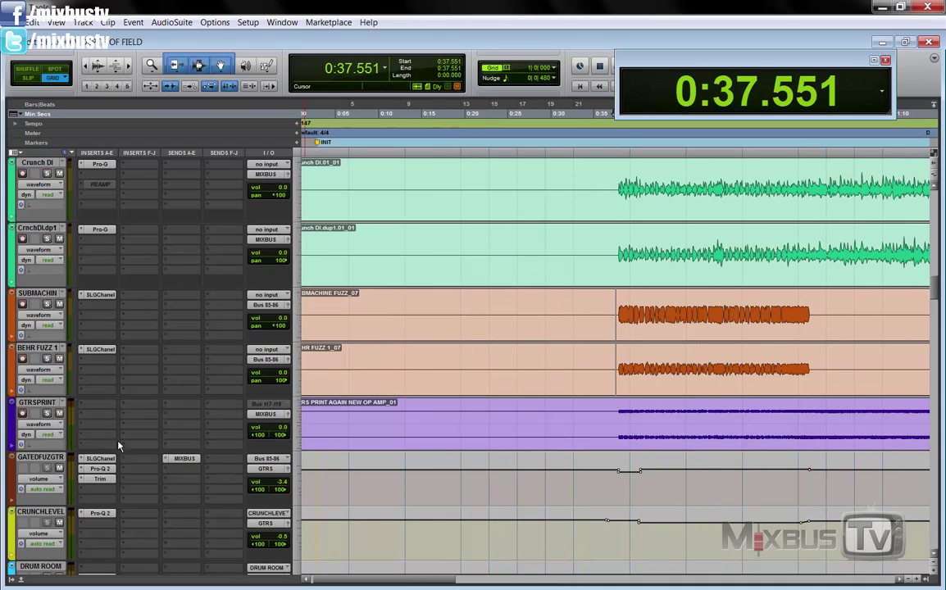
left_click_drag(47, 358, 47, 304)
key("space")
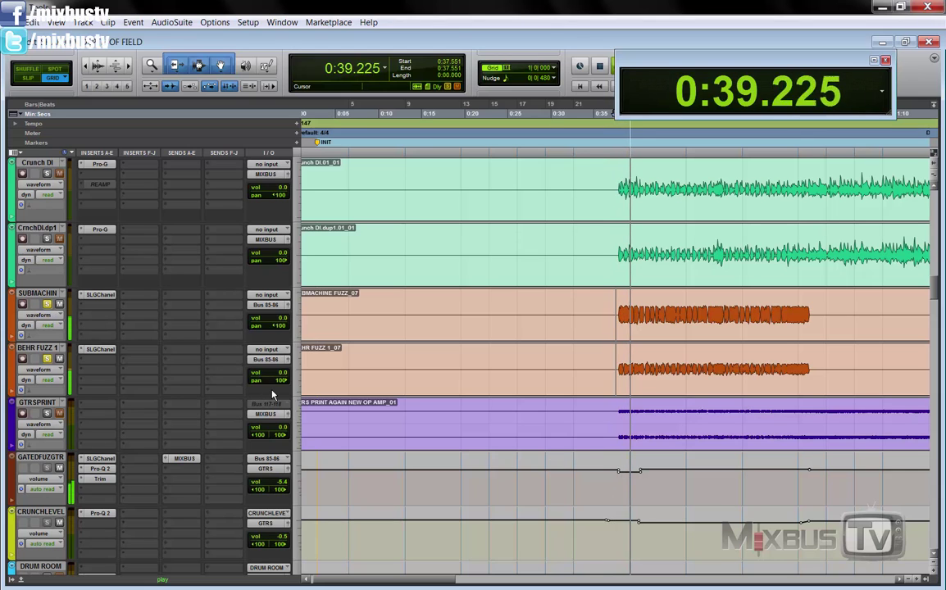
key("ctrl+bracketleft")
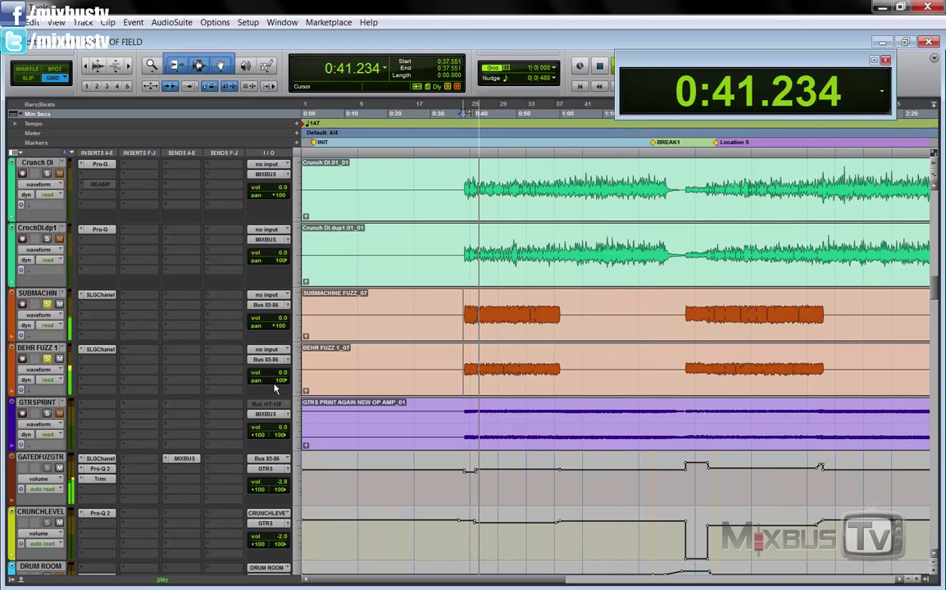
scroll(201, 316, "up", 5)
scroll(180, 316, "down", 6)
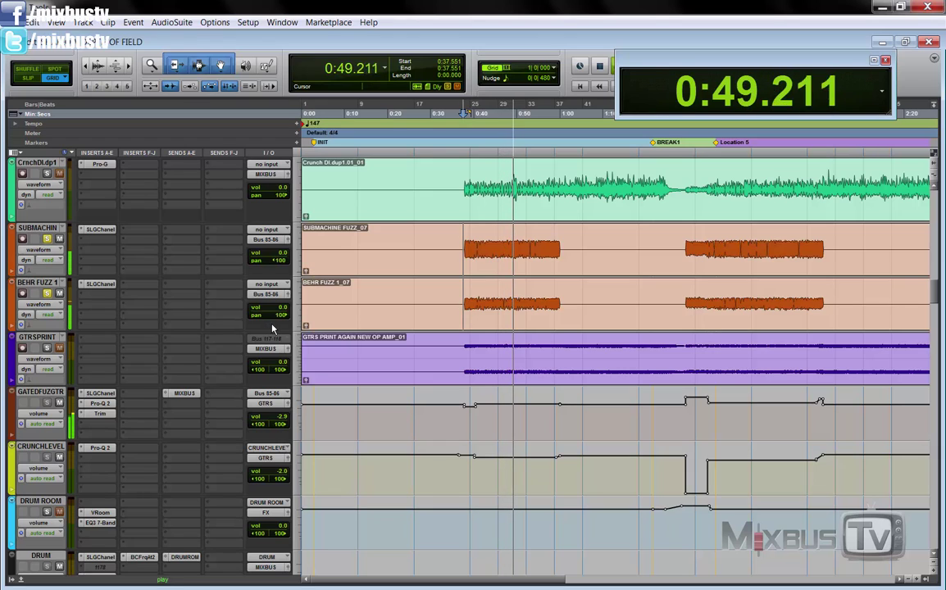
key("space")
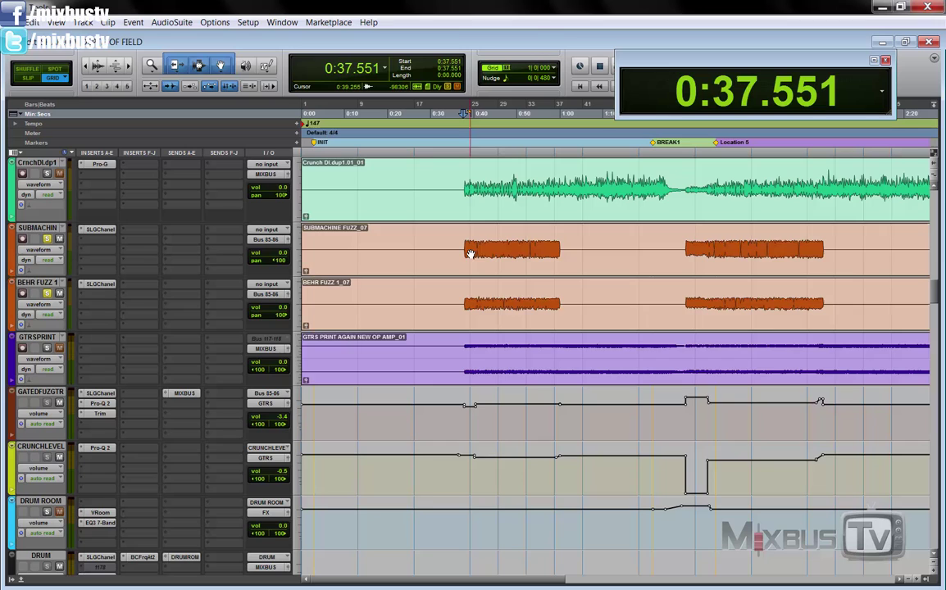
Select across the GTRSPRINT clip and try edit points at 0:31.020 and 0:35.918
scroll(459, 262, "down", 3)
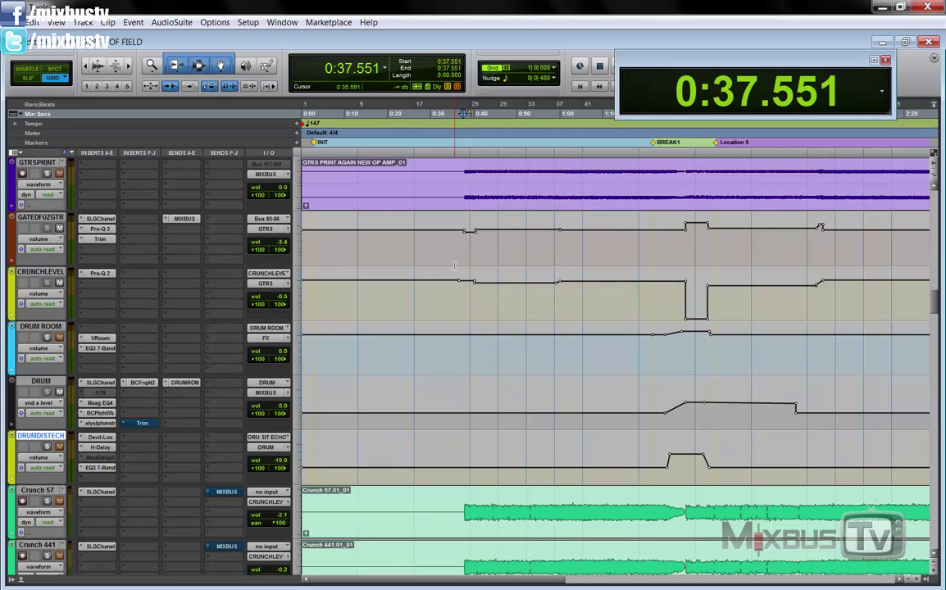
scroll(454, 265, "down", 4)
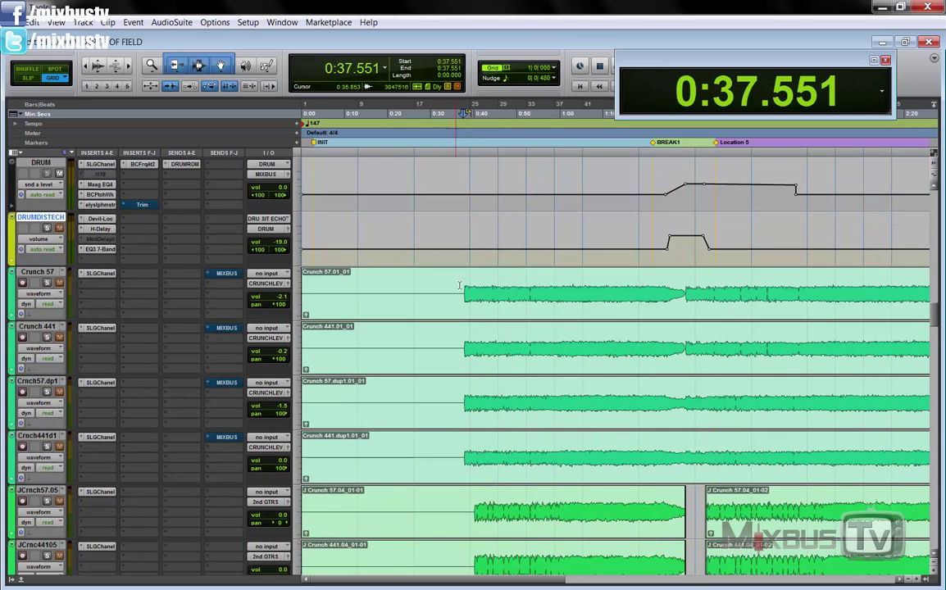
left_click_drag(462, 286, 679, 459)
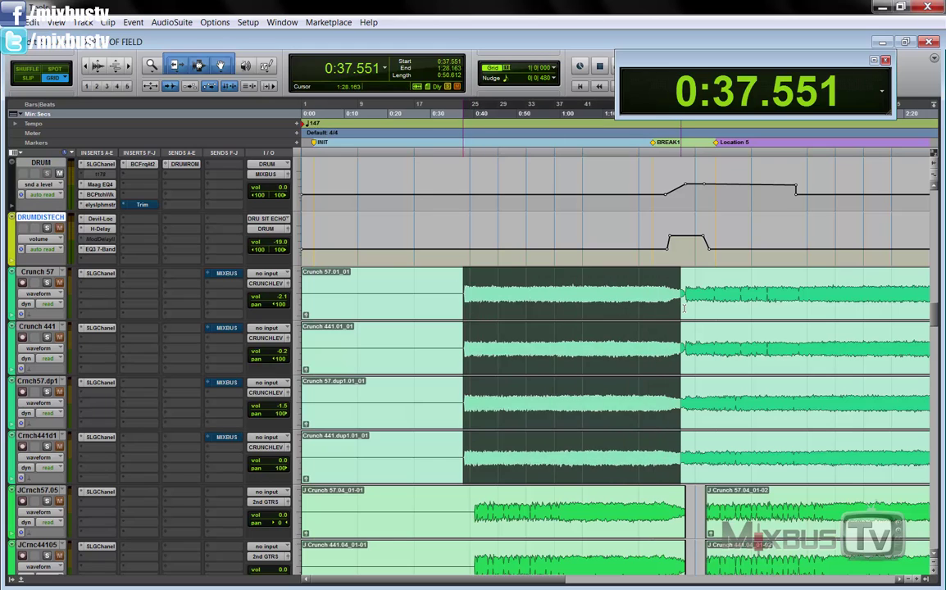
scroll(320, 314, "up", 1)
scroll(320, 314, "up", 5)
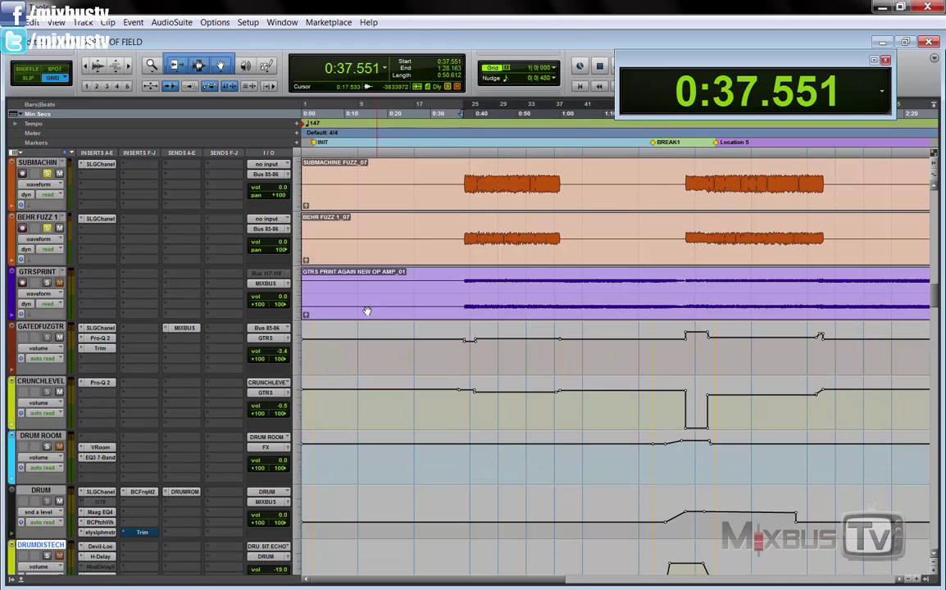
left_click_drag(460, 283, 629, 284)
left_click(435, 285)
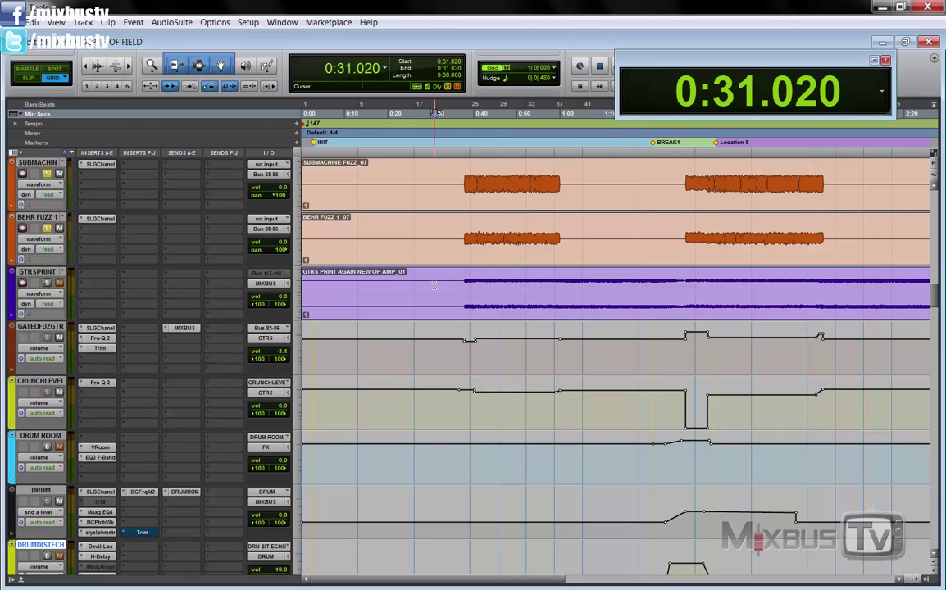
left_click(459, 281)
Solo GTRSPRINT instead of BEHR FUZZ 1 and play it from 0:37.551
left_click(48, 230)
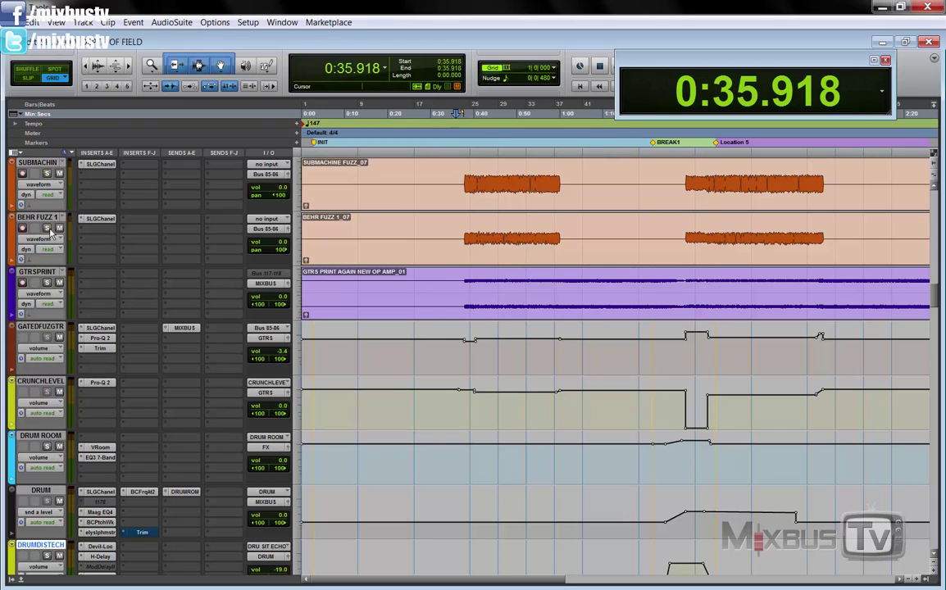
left_click(48, 282)
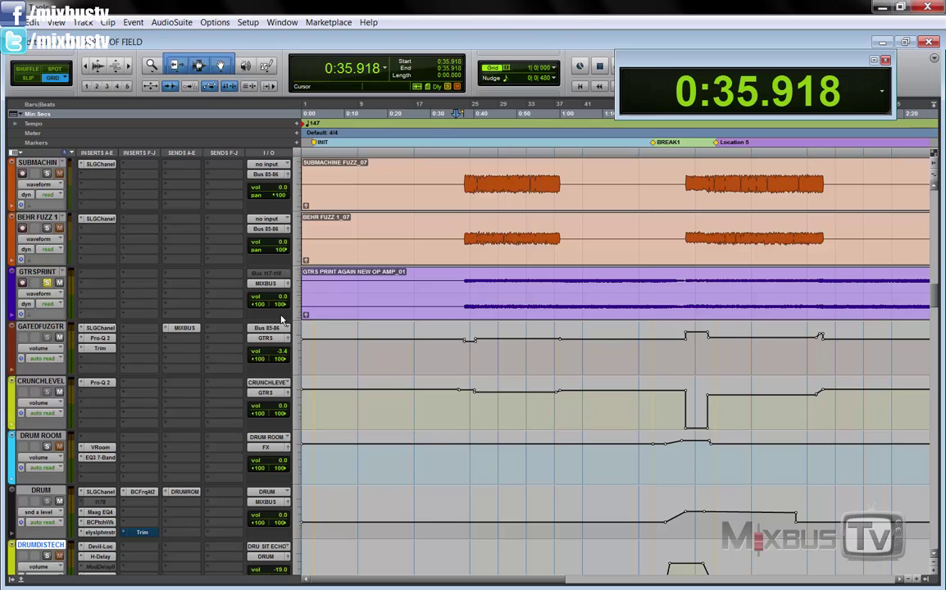
left_click(470, 279)
key("space")
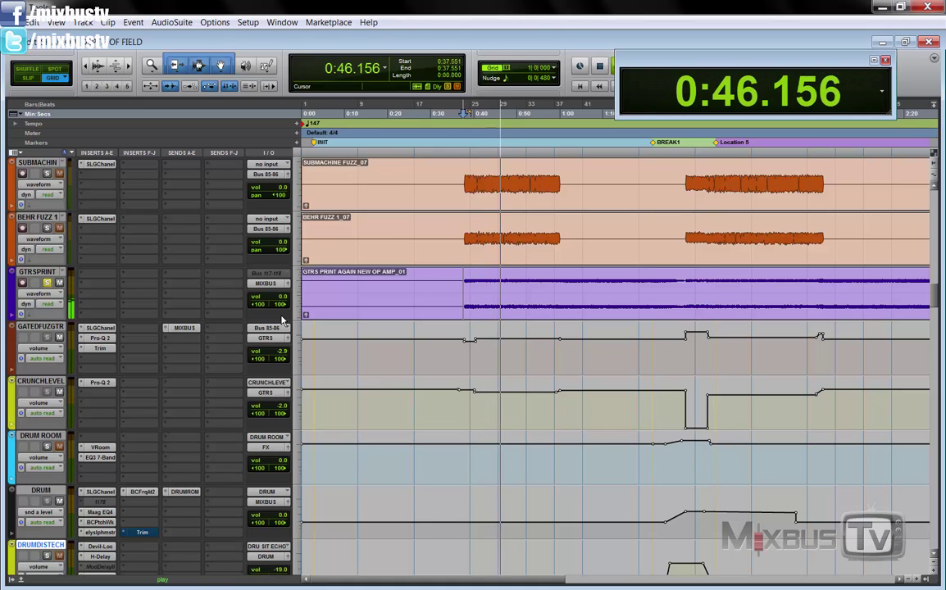
key("space")
scroll(287, 315, "down", 6)
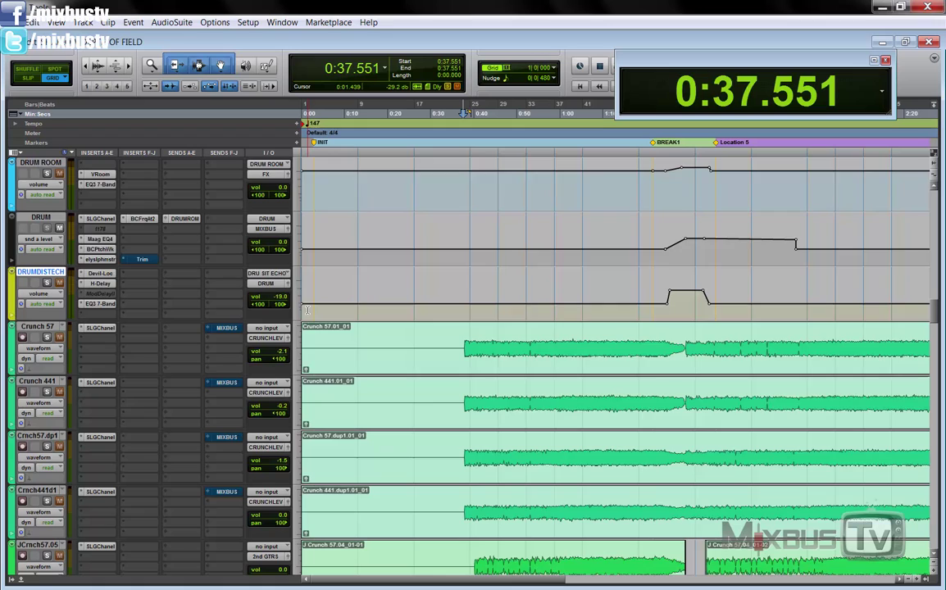
scroll(295, 318, "up", 6)
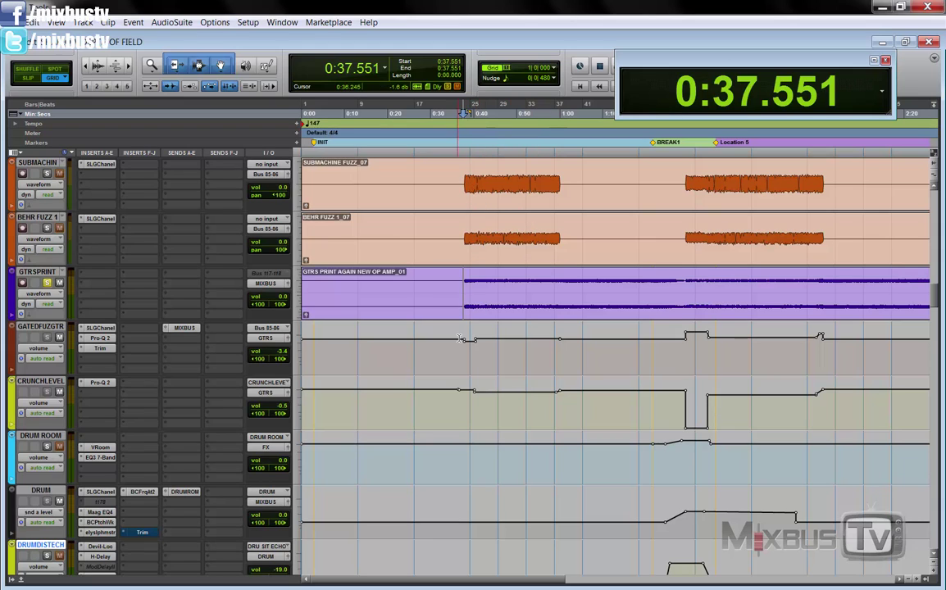
Select stretches of the GATEDFUZGTR and CRUNCHLEVEL automation and the first fuzz clips
left_click_drag(460, 339, 838, 339)
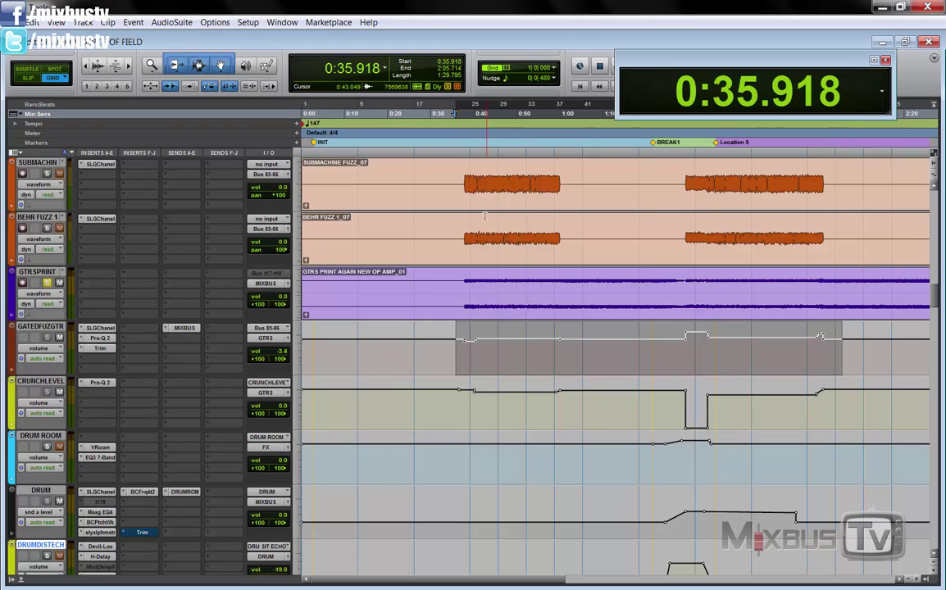
left_click_drag(462, 179, 559, 174)
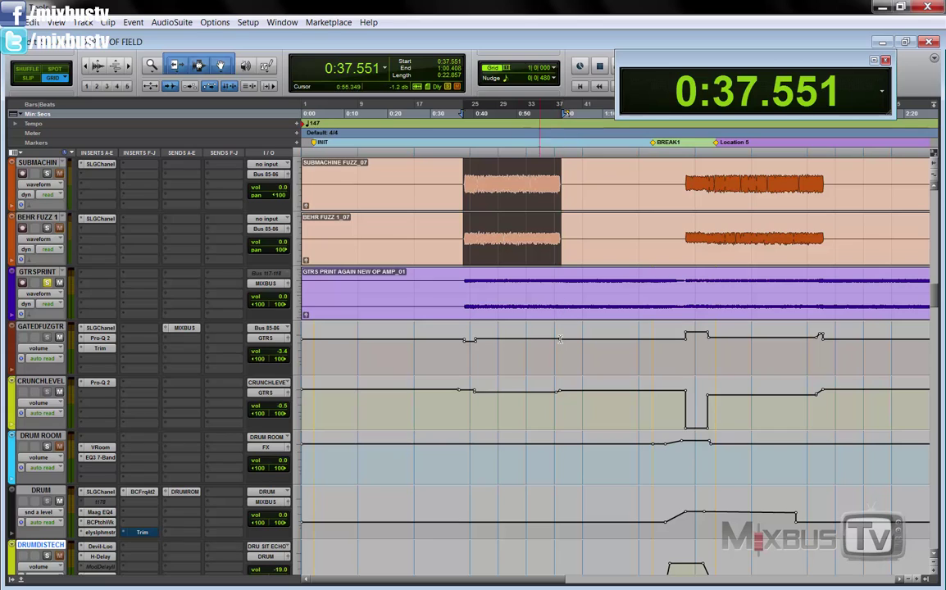
left_click_drag(647, 354, 729, 354)
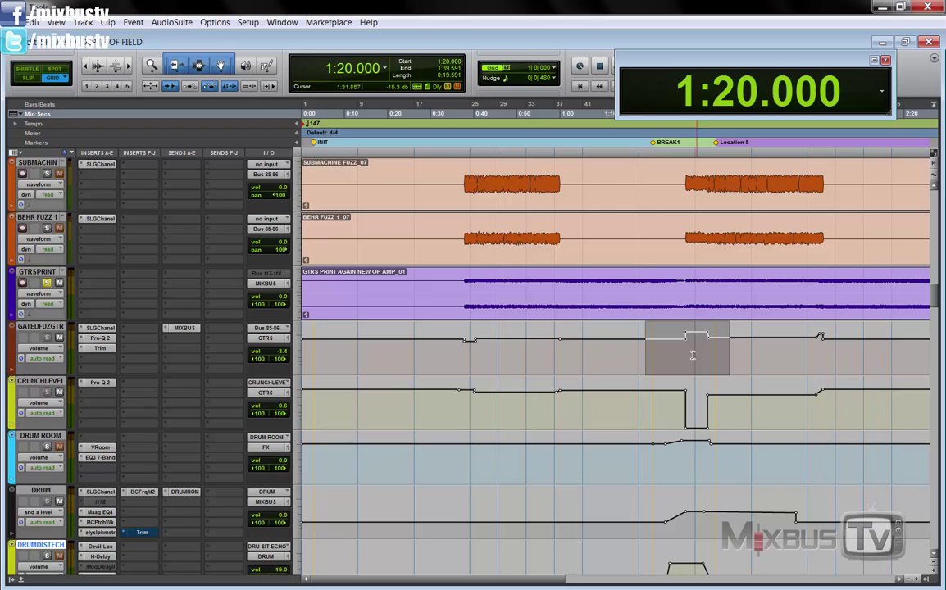
left_click_drag(674, 405, 826, 405)
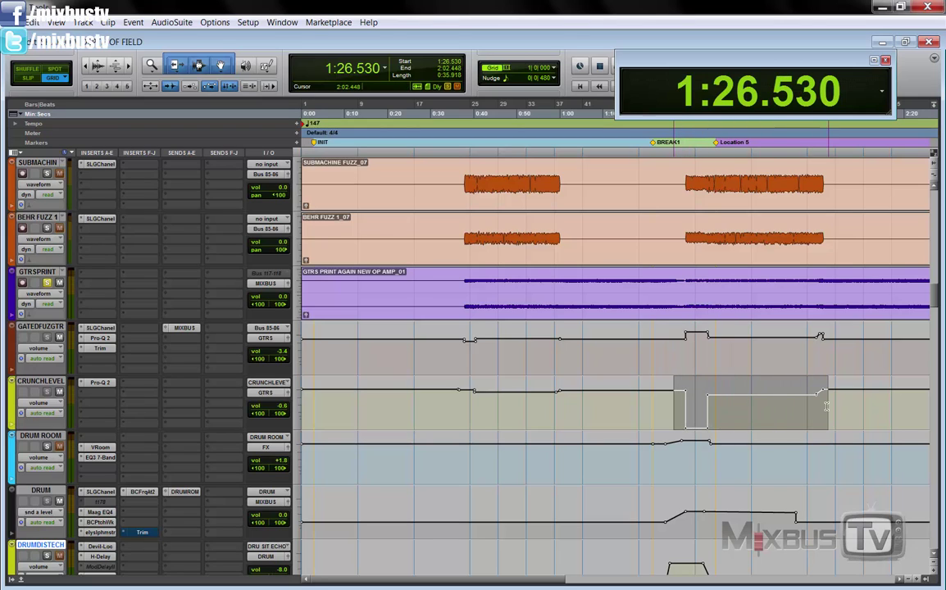
left_click(696, 400)
Try the break selection on CRUNCHLEVEL and GATEDFUZGTR, then drag it across DRUM ROOM, DRUM and DRUMDISTECH
key("ctrl+bracketright")
key("ctrl+bracketright")
left_click_drag(574, 402, 703, 404)
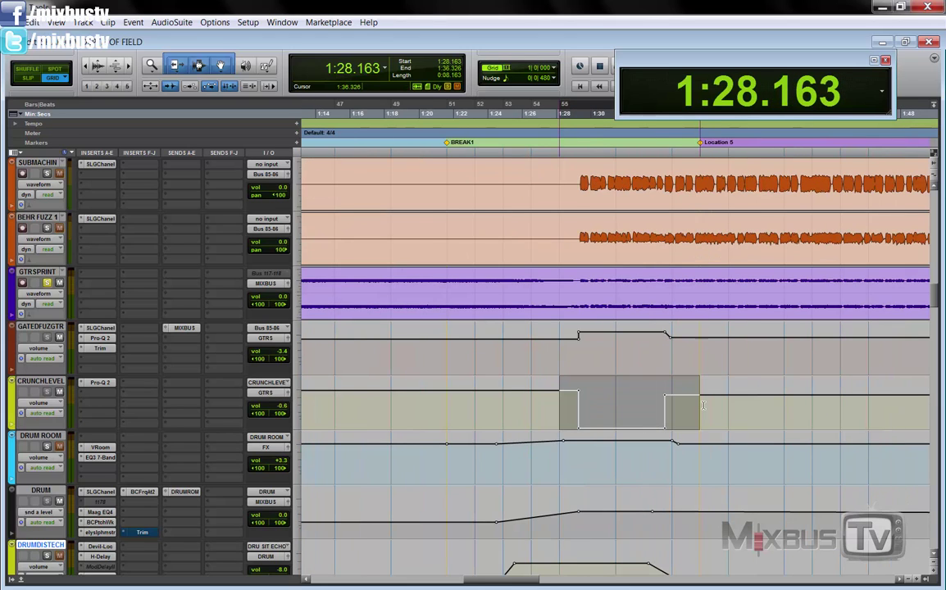
key("ctrl+bracketleft")
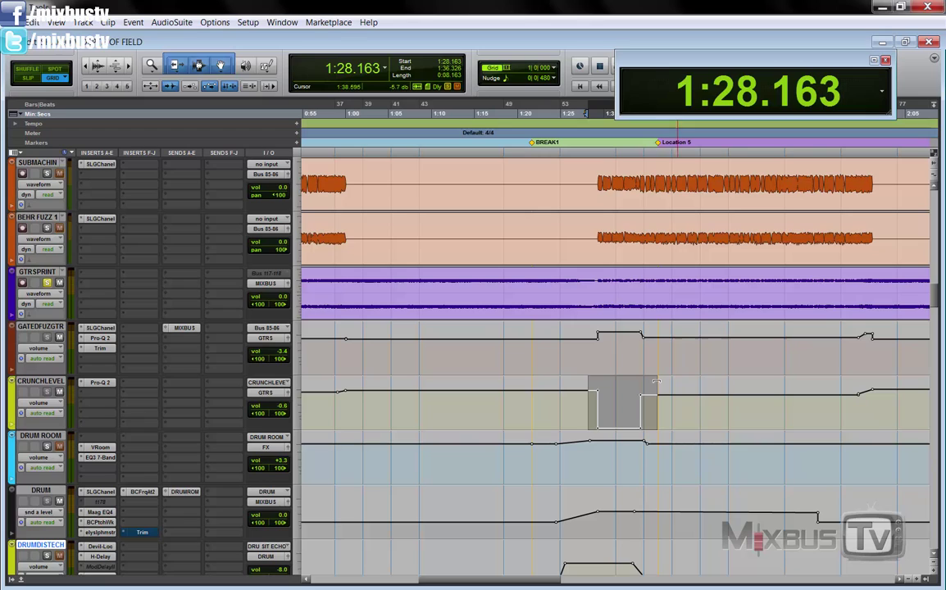
left_click_drag(588, 353, 662, 355)
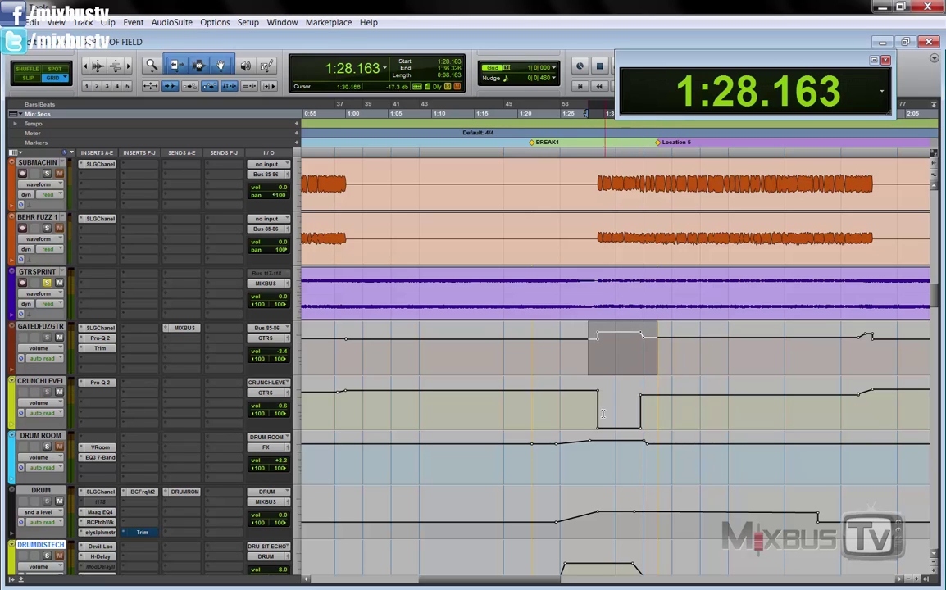
left_click_drag(583, 403, 662, 409)
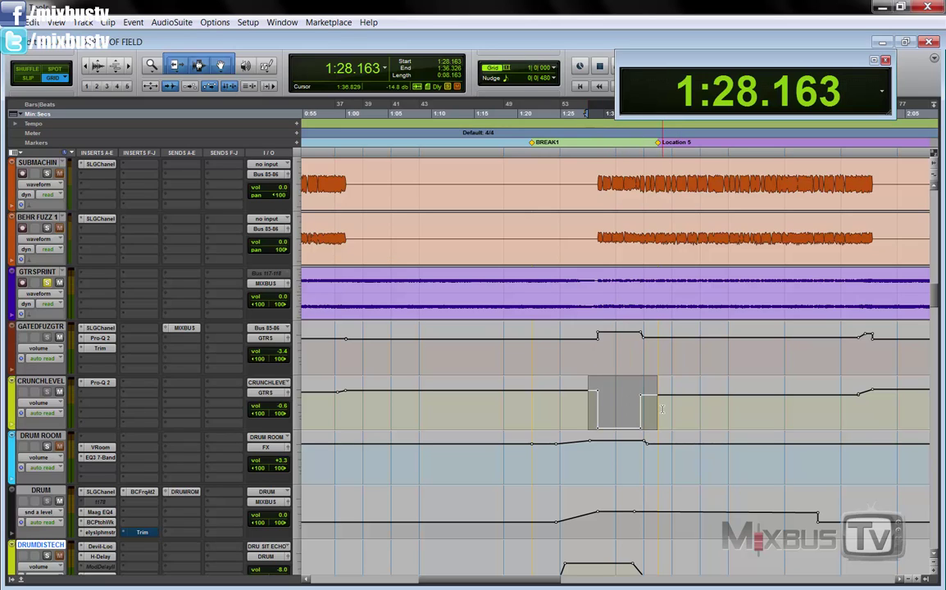
key("ctrl+bracketleft")
scroll(634, 390, "down", 2)
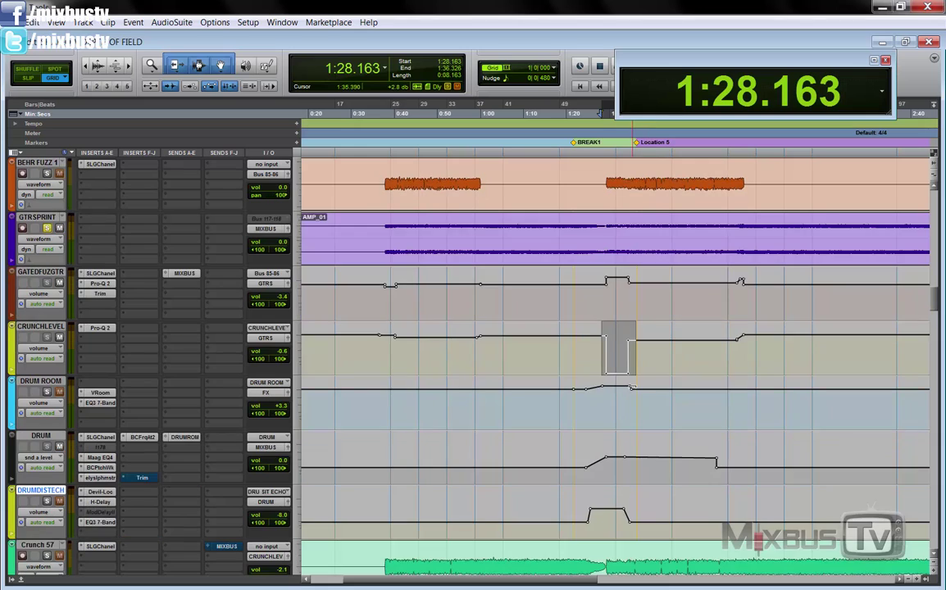
left_click_drag(571, 354, 641, 448)
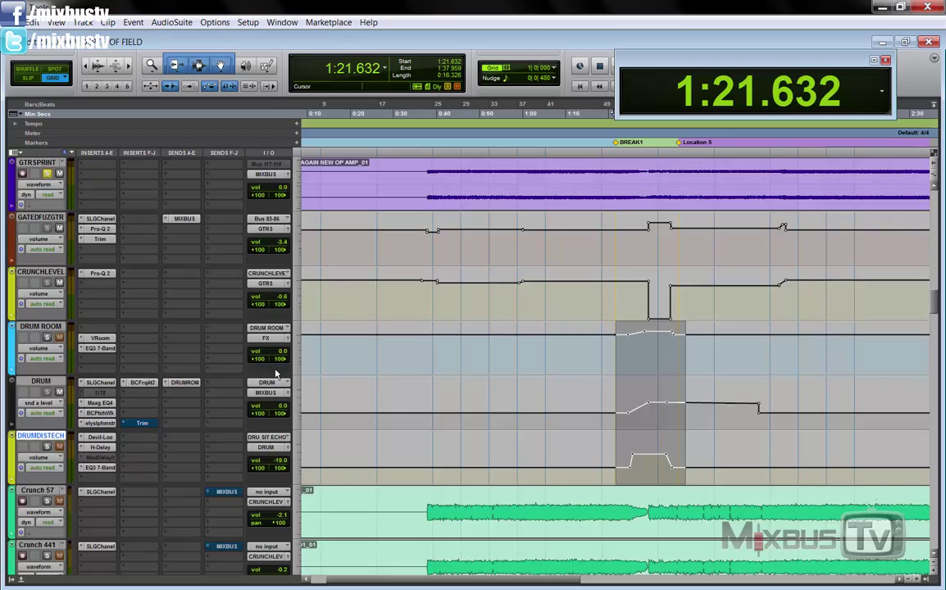
scroll(275, 375, "up", 15)
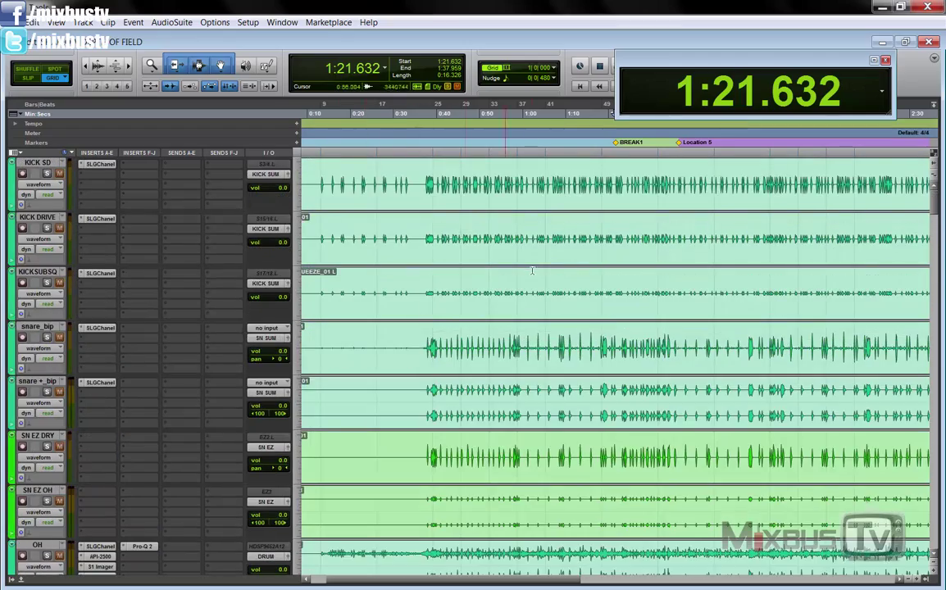
Select the DRUM track and the rising send automation on its lane
scroll(532, 271, "down", 15)
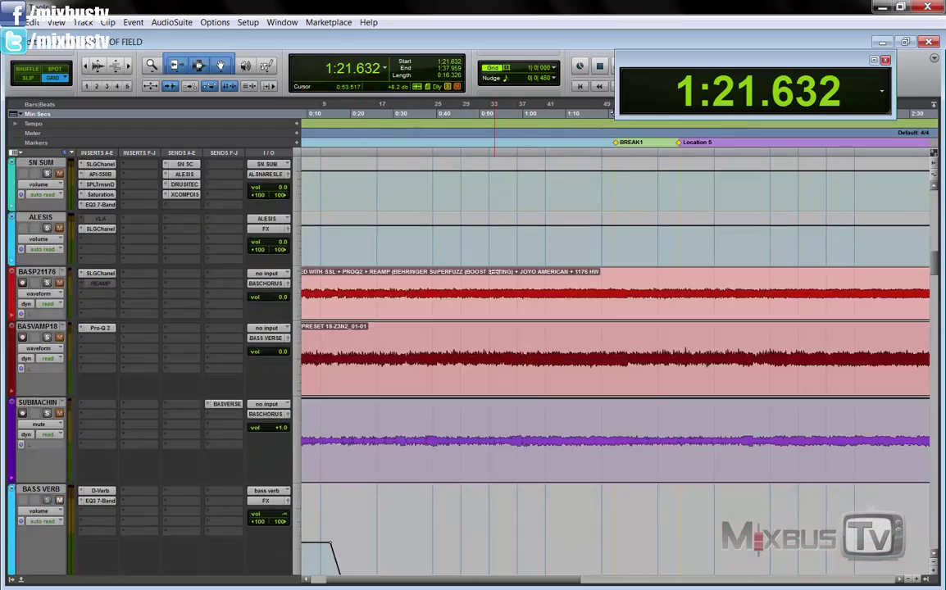
scroll(496, 273, "down", 10)
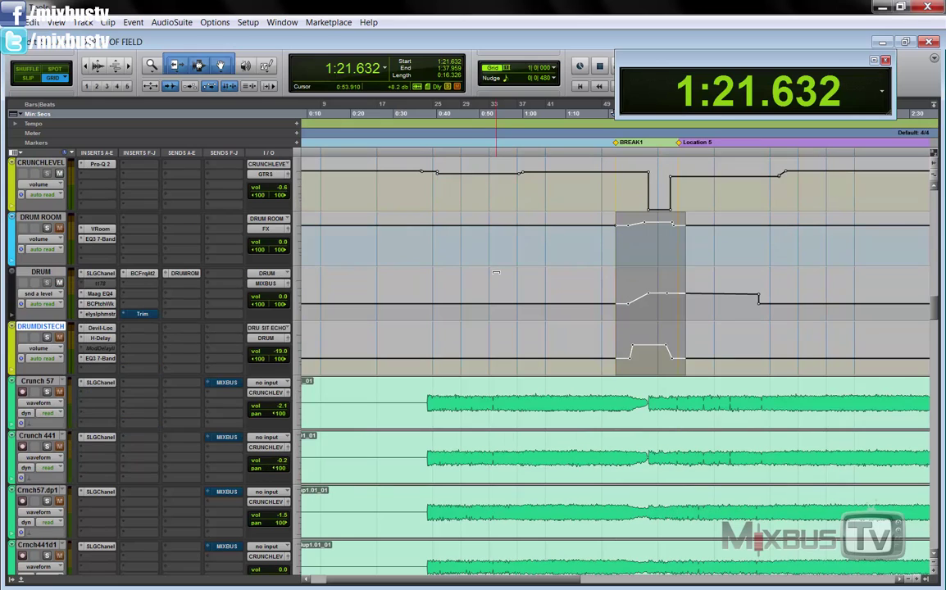
left_click(54, 276)
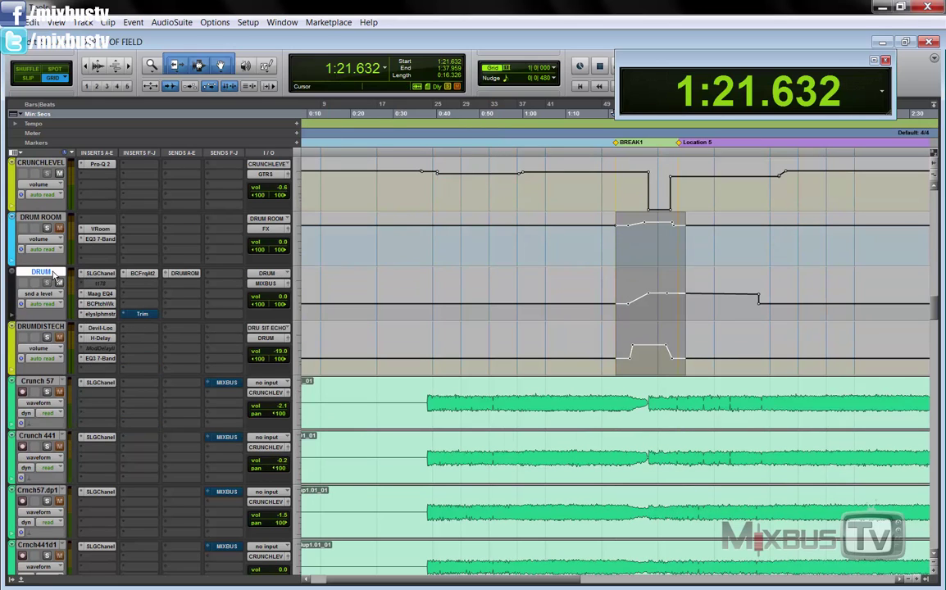
scroll(117, 345, "up", 1)
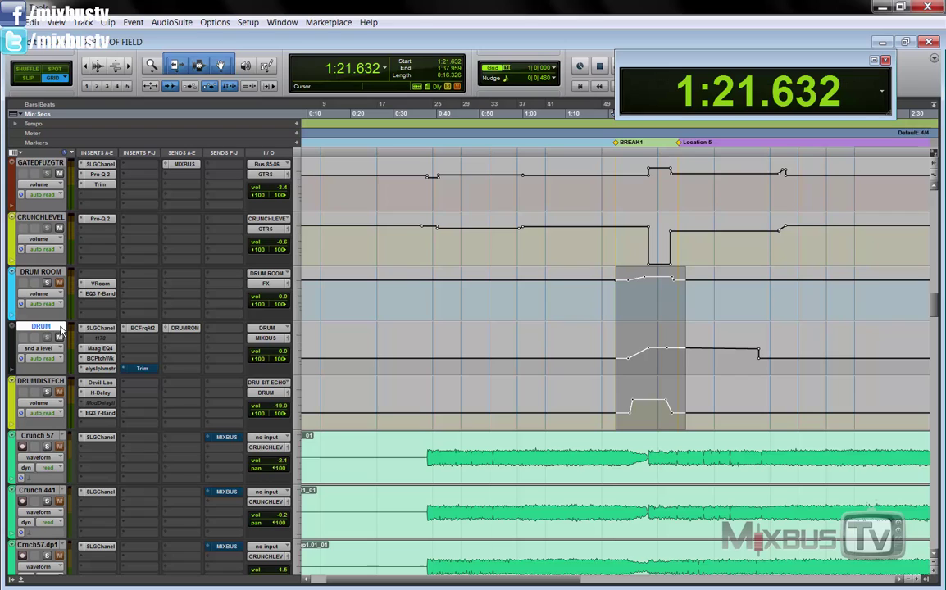
left_click_drag(596, 369, 787, 367)
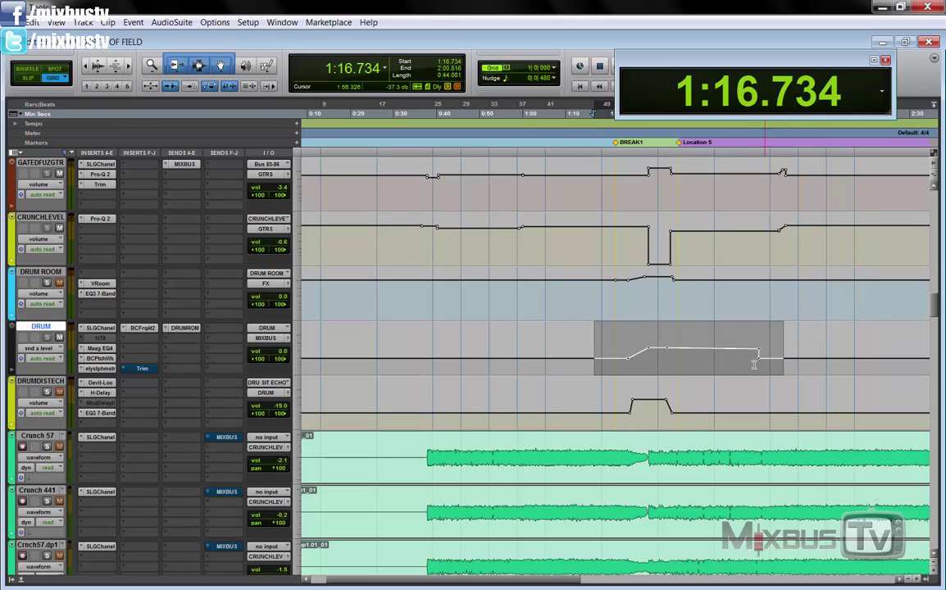
Float the DRUM send to DRUM ROOM fader (-19.2) beside the tracks, then select DRUM ROOM
left_click(184, 328)
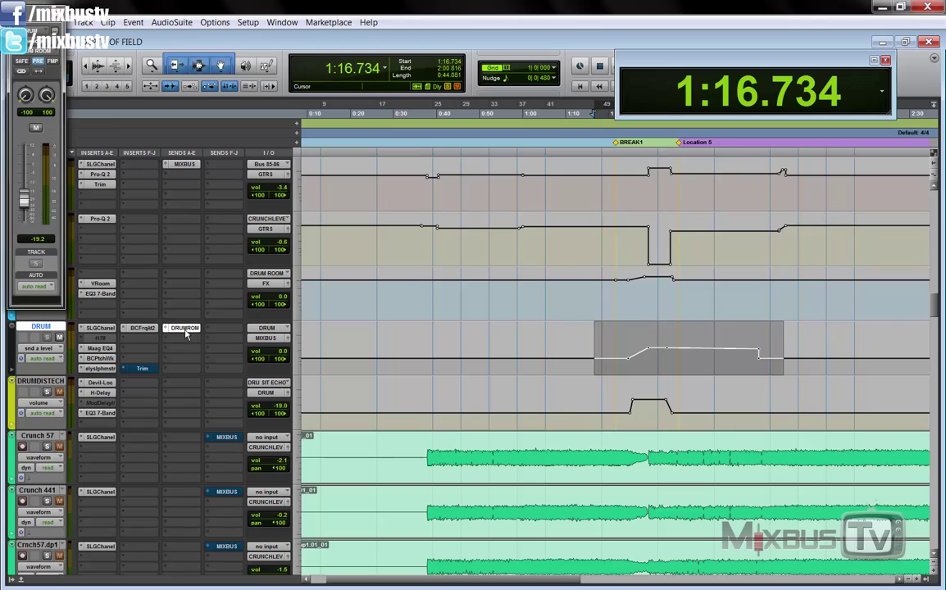
left_click_drag(30, 17, 309, 113)
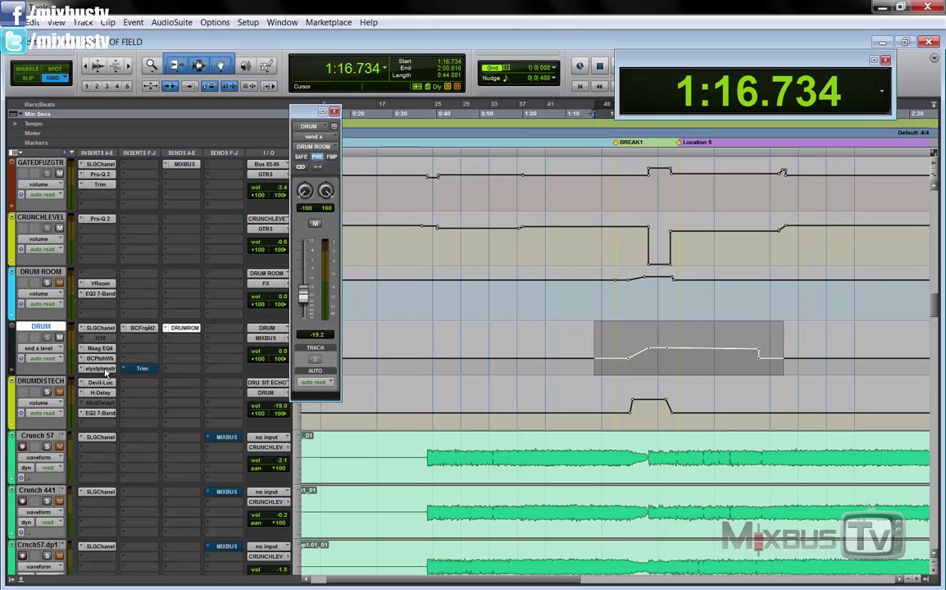
left_click(46, 275)
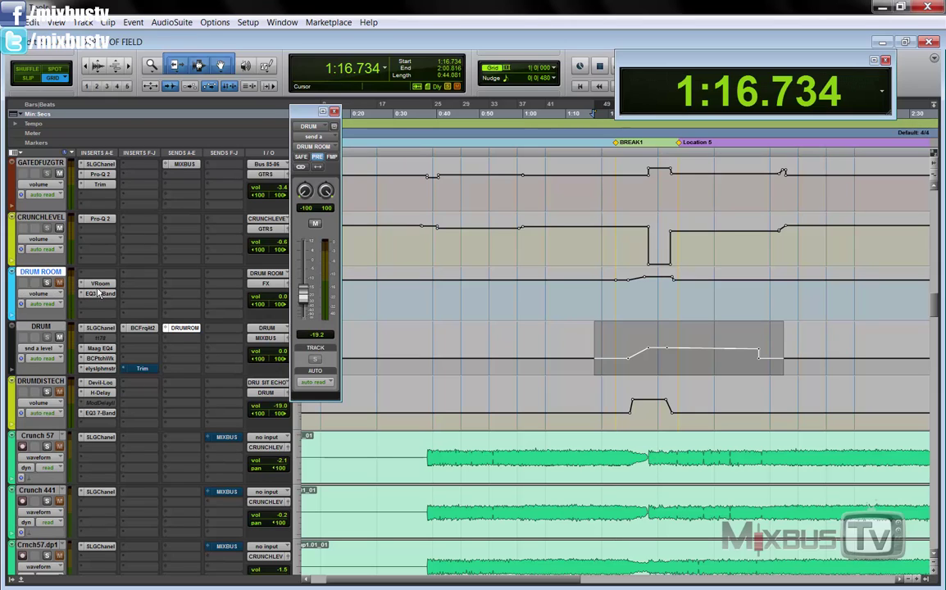
left_click(105, 284)
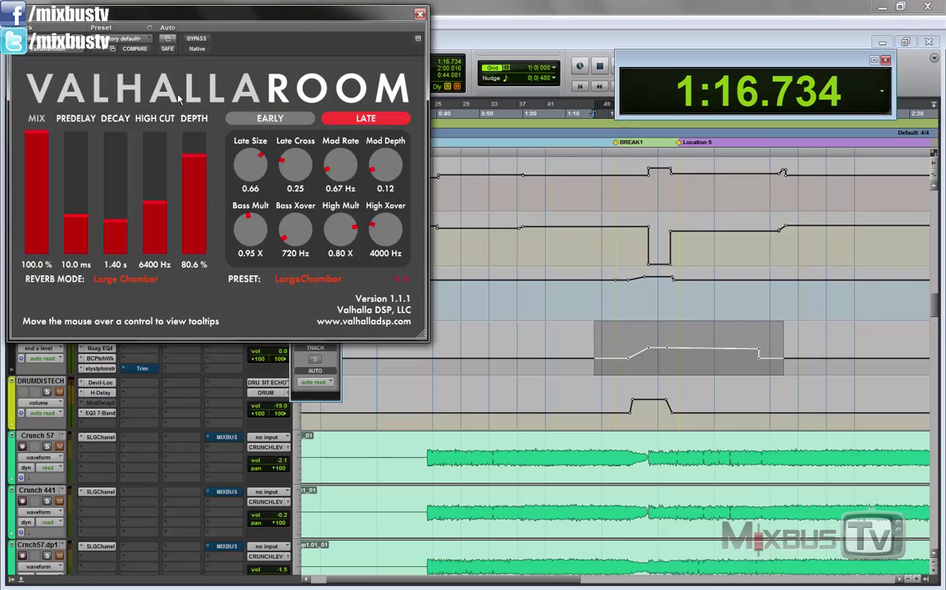
left_click(420, 14)
left_click(99, 294)
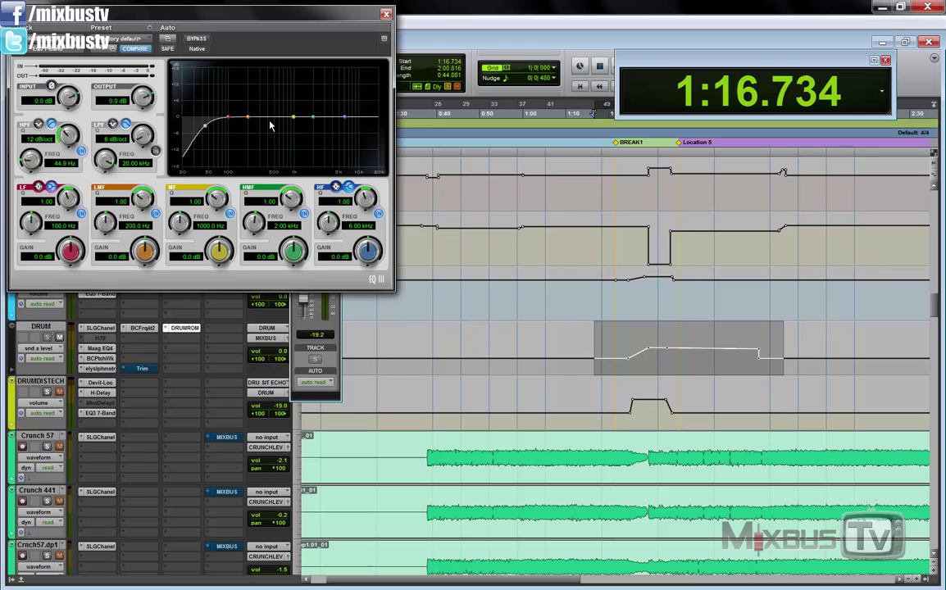
left_click(384, 15)
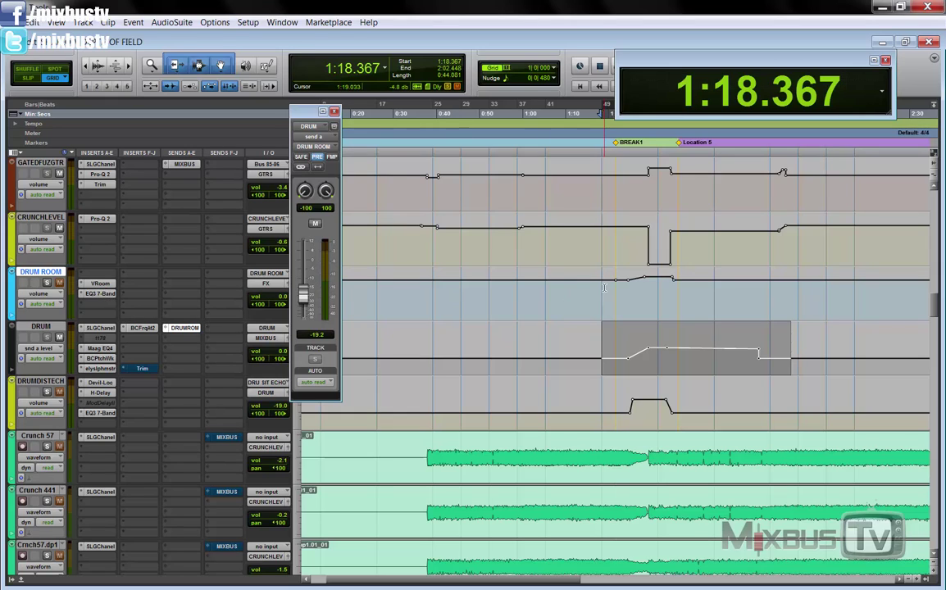
Select the drum room break and the DRUM send automation span, then play from the selection
left_click_drag(604, 287, 698, 285)
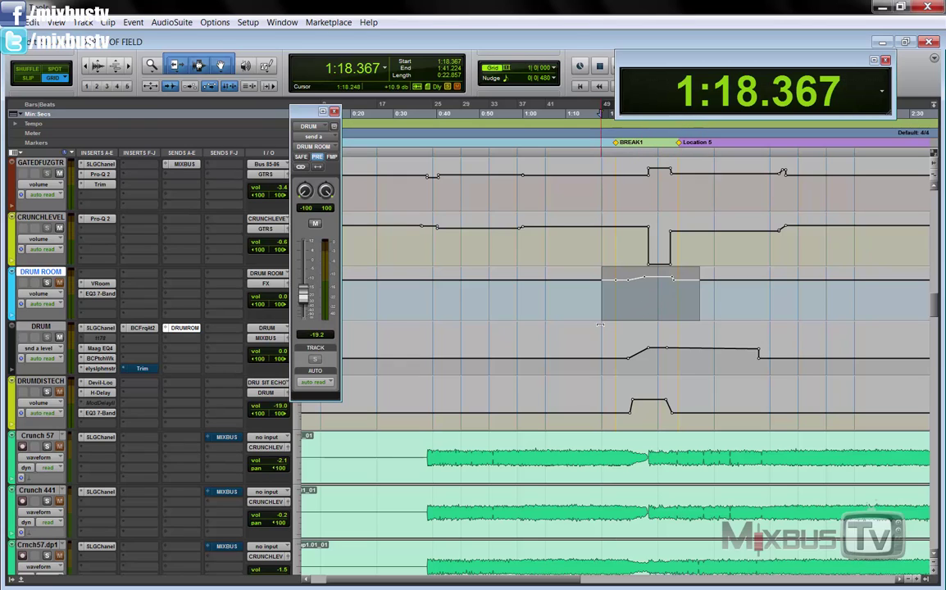
left_click_drag(741, 403, 588, 403)
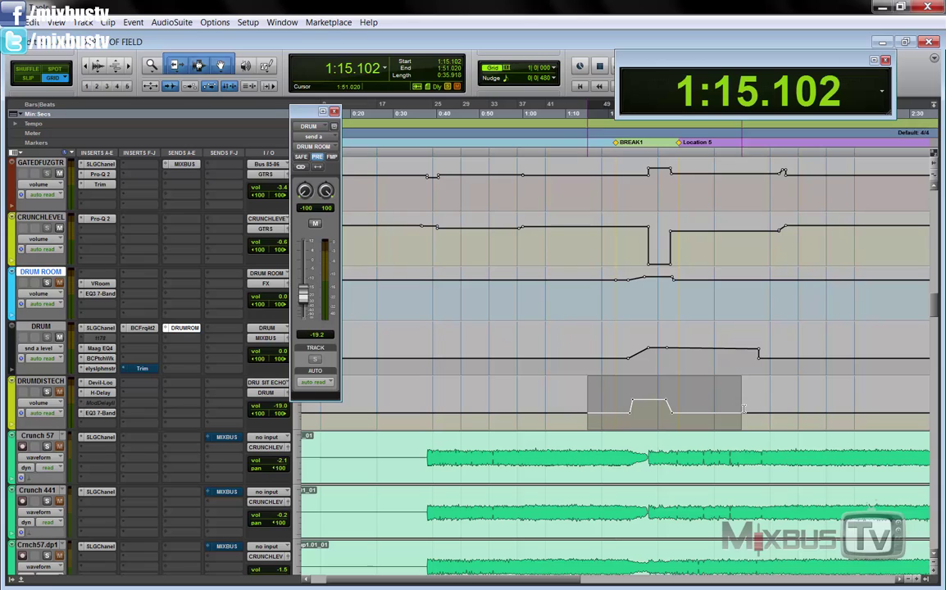
left_click_drag(574, 349, 790, 349)
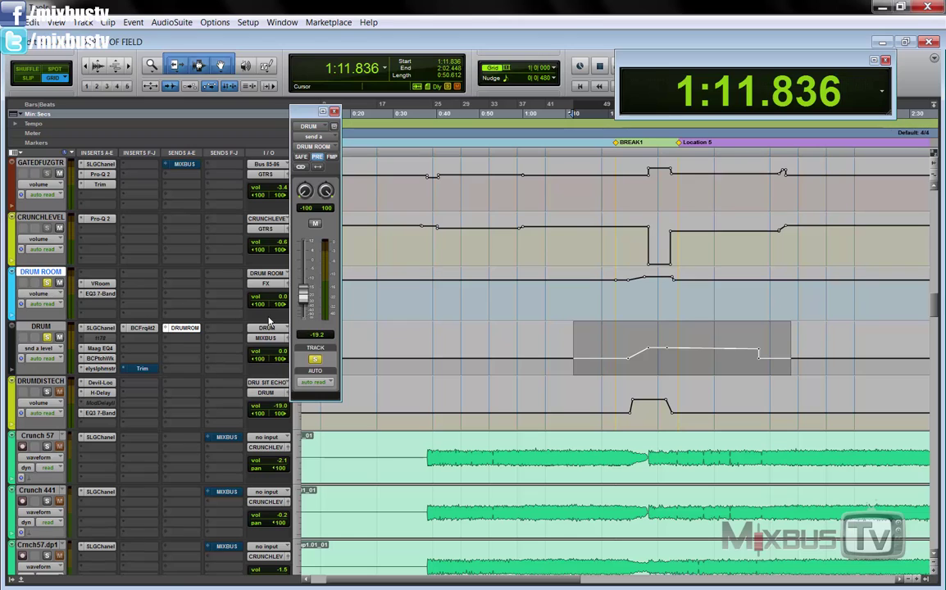
key("space")
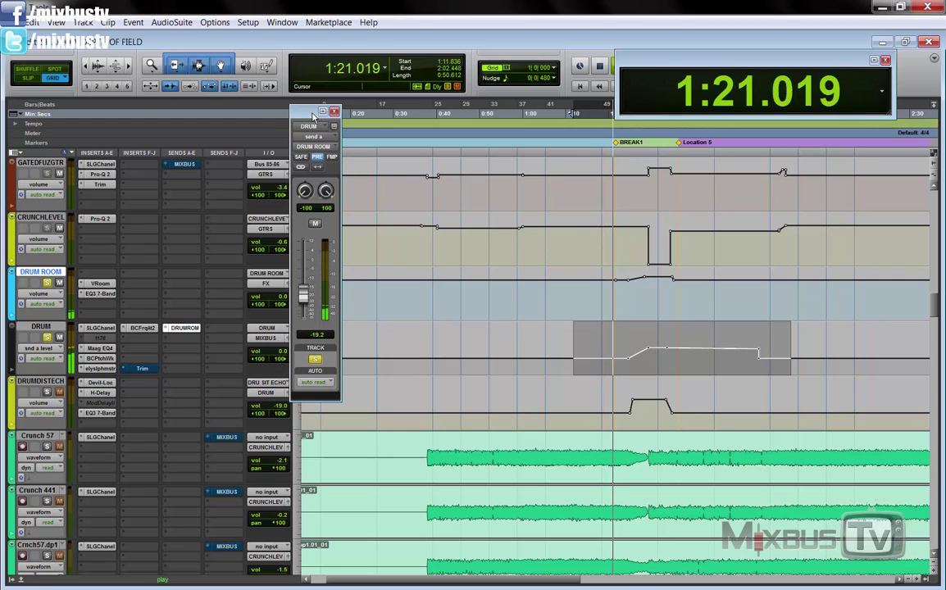
Place the DRUM ROOM output fader (0.0) beside the drum send fader, then stop playback
left_click_drag(312, 116, 364, 149)
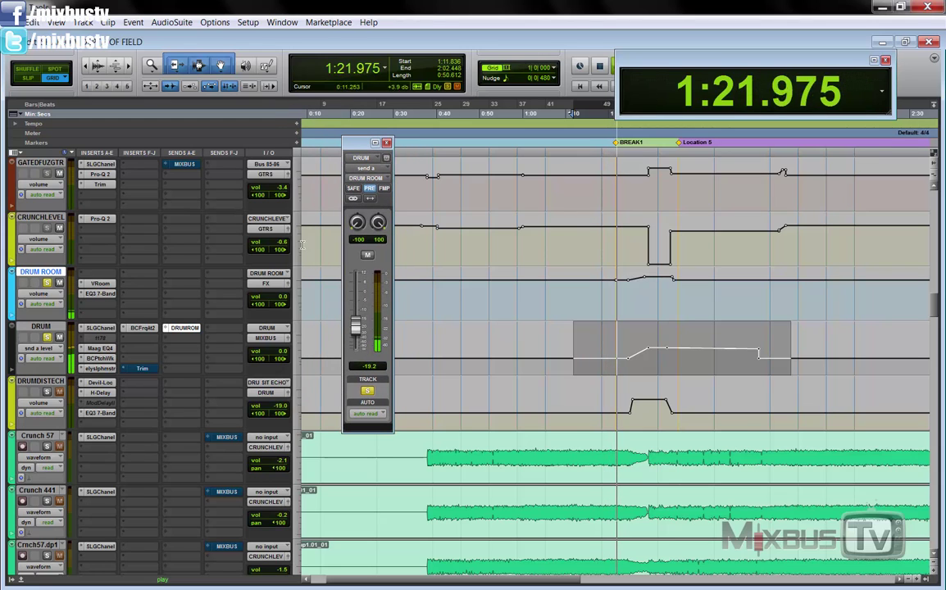
left_click(289, 284)
left_click_drag(41, 26, 313, 181)
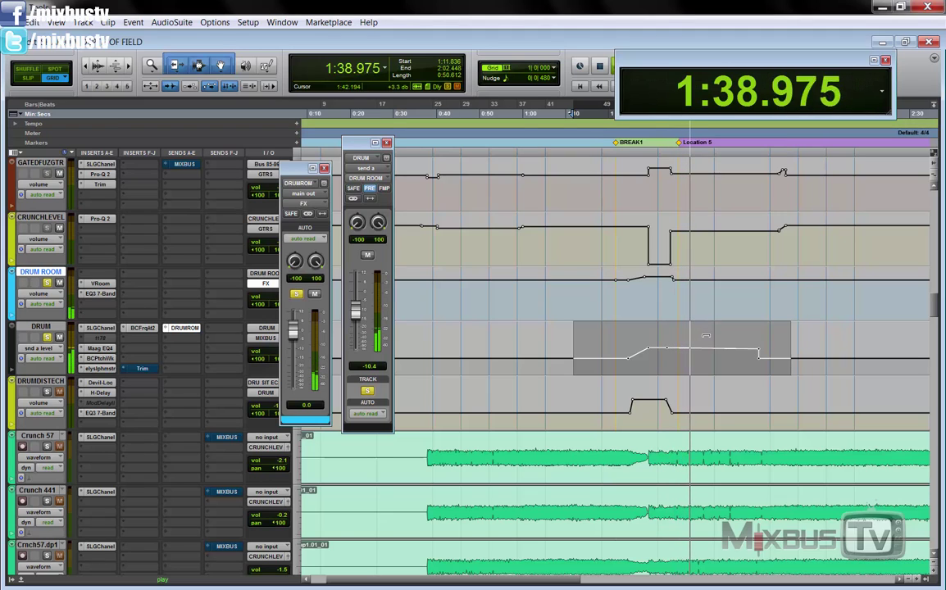
key("space")
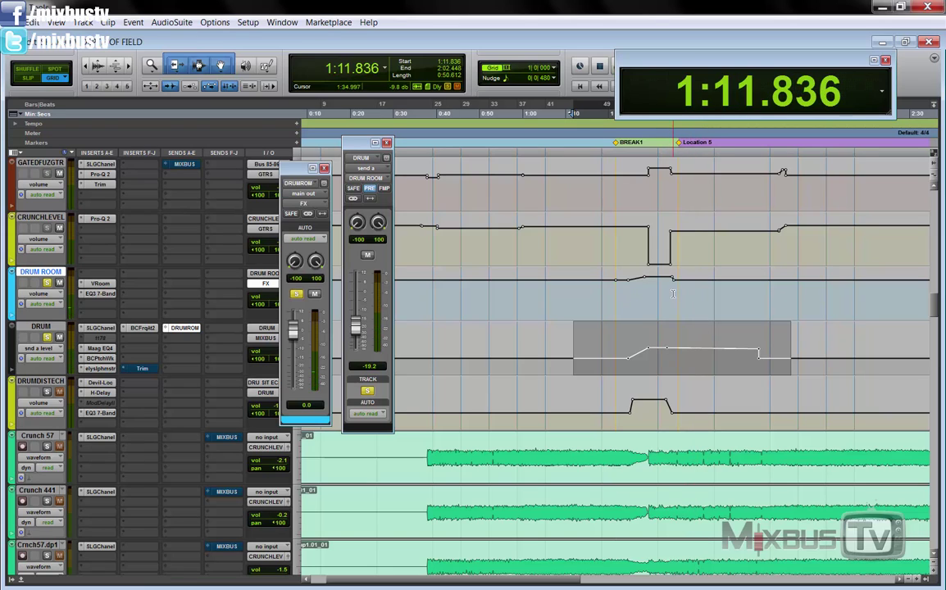
Select the send ramp on the DRUM lane, narrowed to its drop-off
left_click_drag(609, 289, 652, 297)
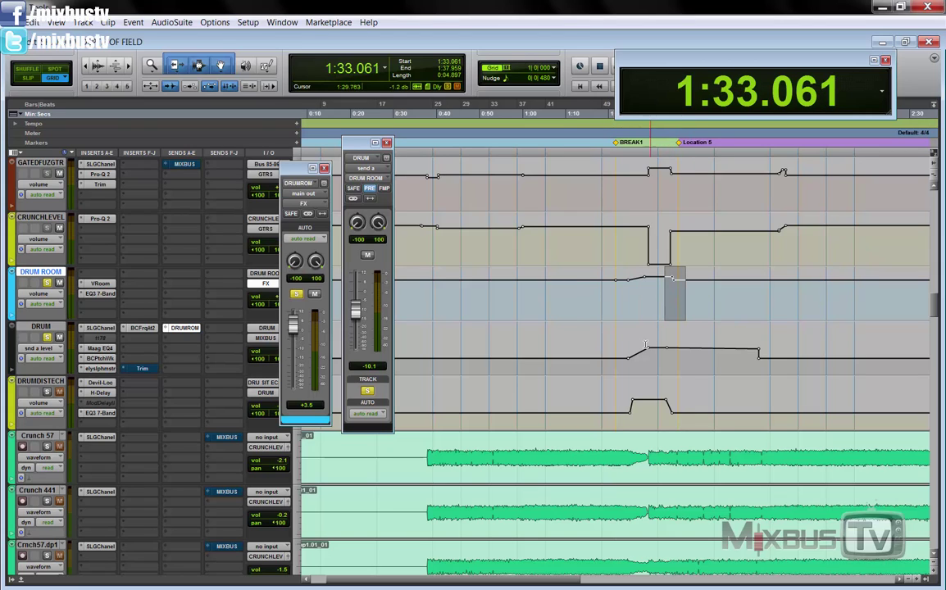
left_click_drag(622, 363, 764, 374)
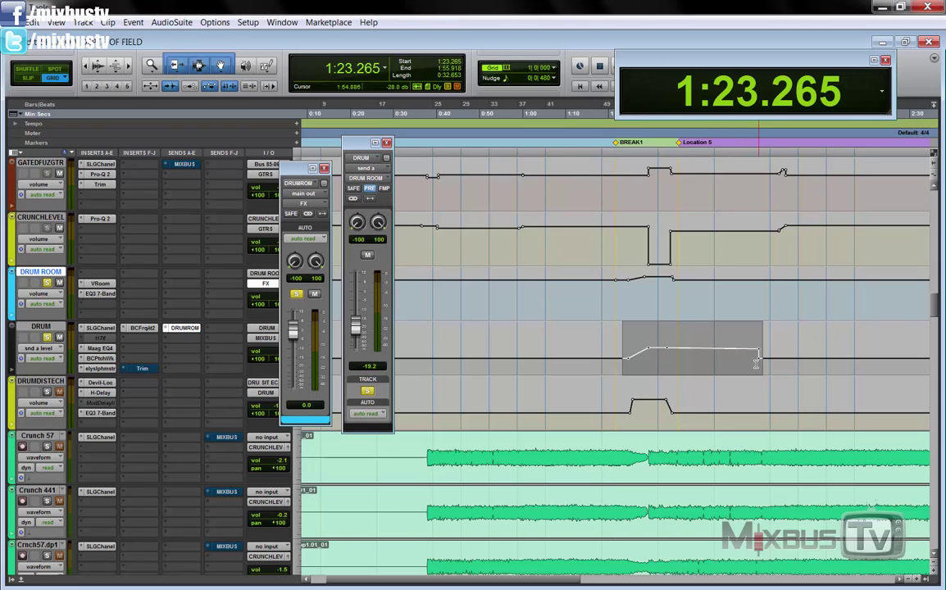
left_click_drag(755, 362, 762, 366)
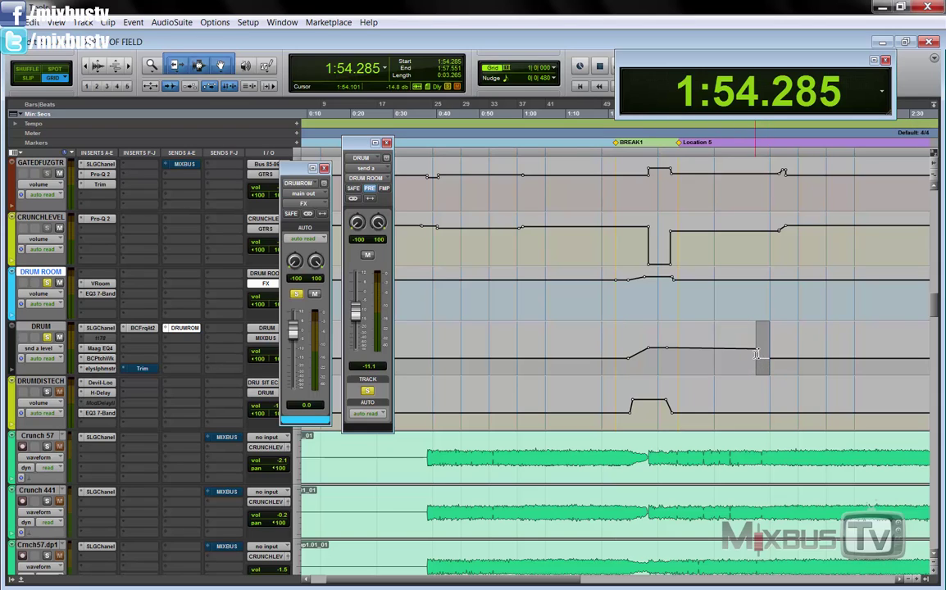
left_click(616, 366)
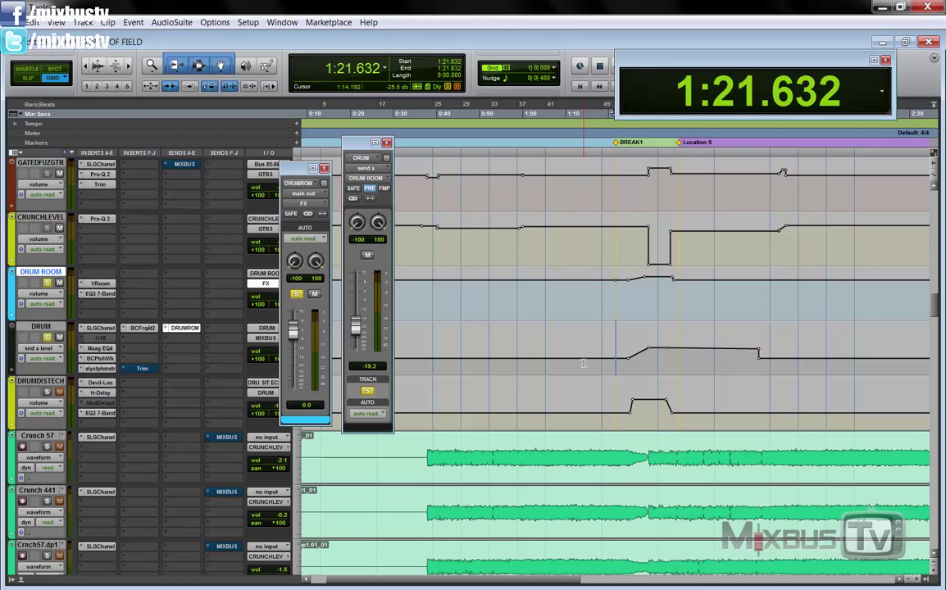
left_click_drag(584, 363, 776, 363)
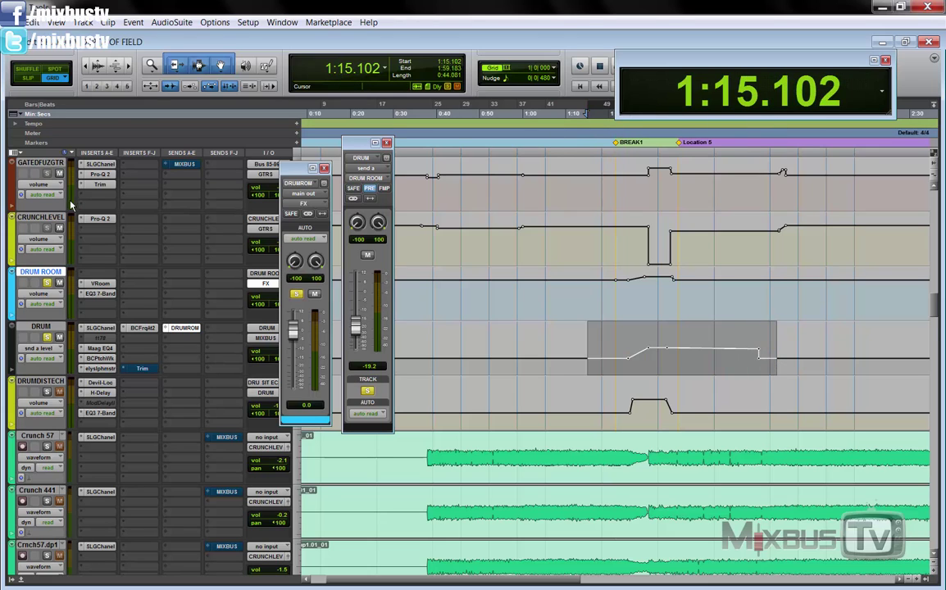
scroll(72, 230, "up", 1)
key("space")
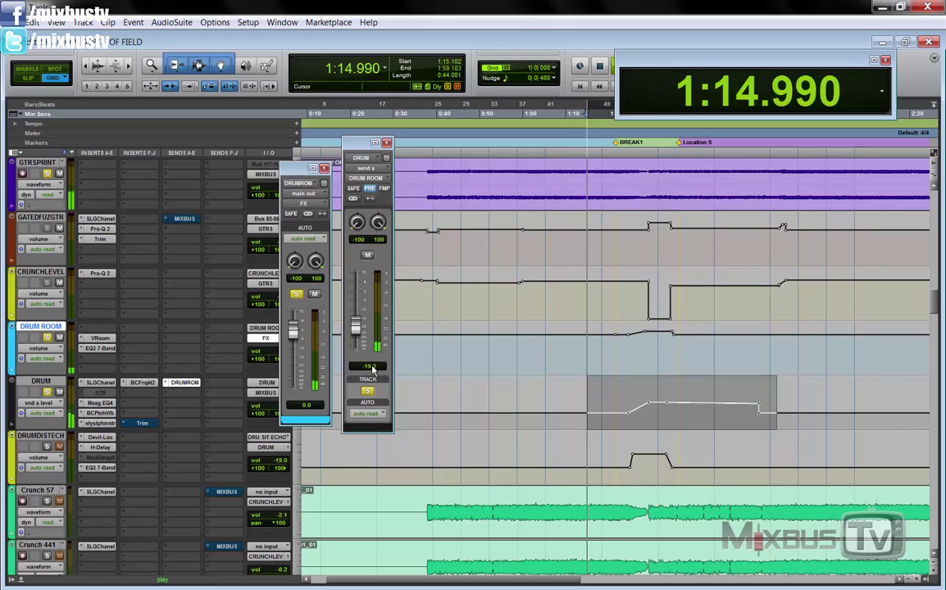
scroll(415, 361, "down", 1)
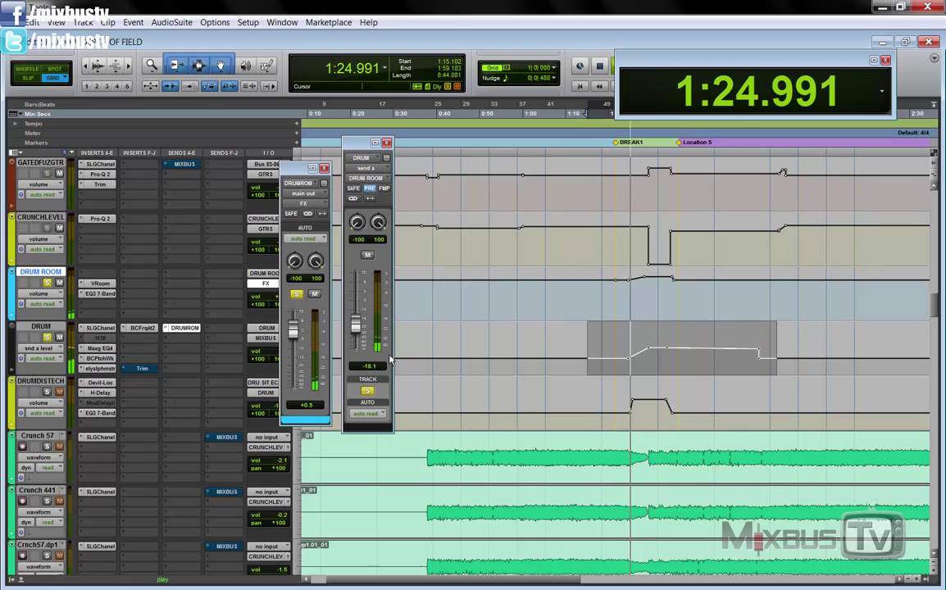
scroll(647, 300, "up", 2)
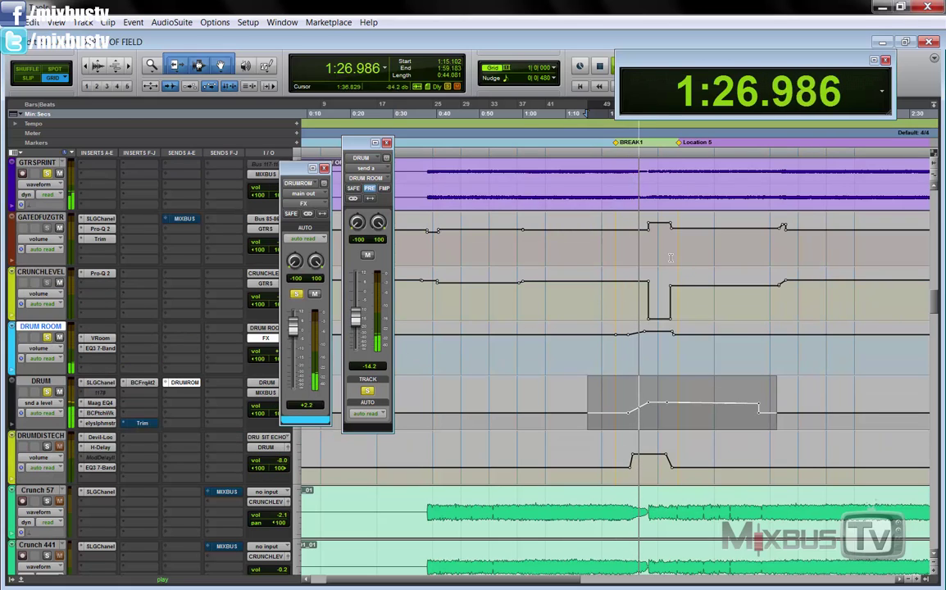
left_click_drag(636, 237, 685, 451)
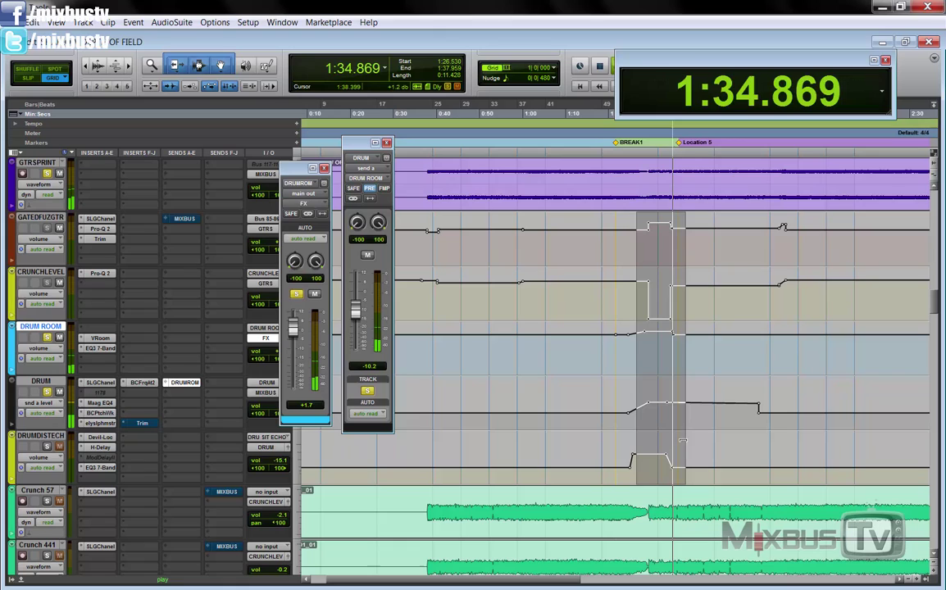
key("space")
left_click(651, 415)
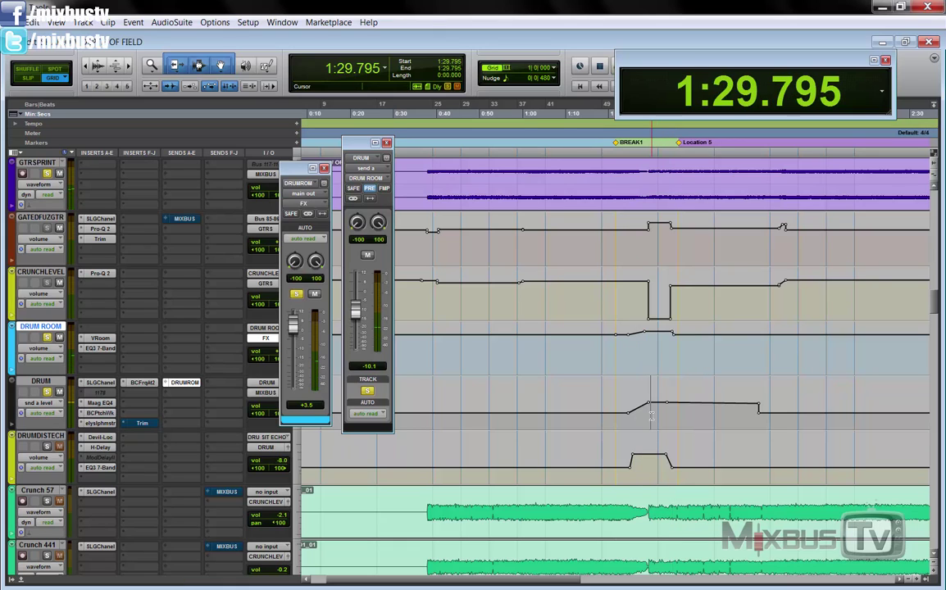
key("ctrl+]")
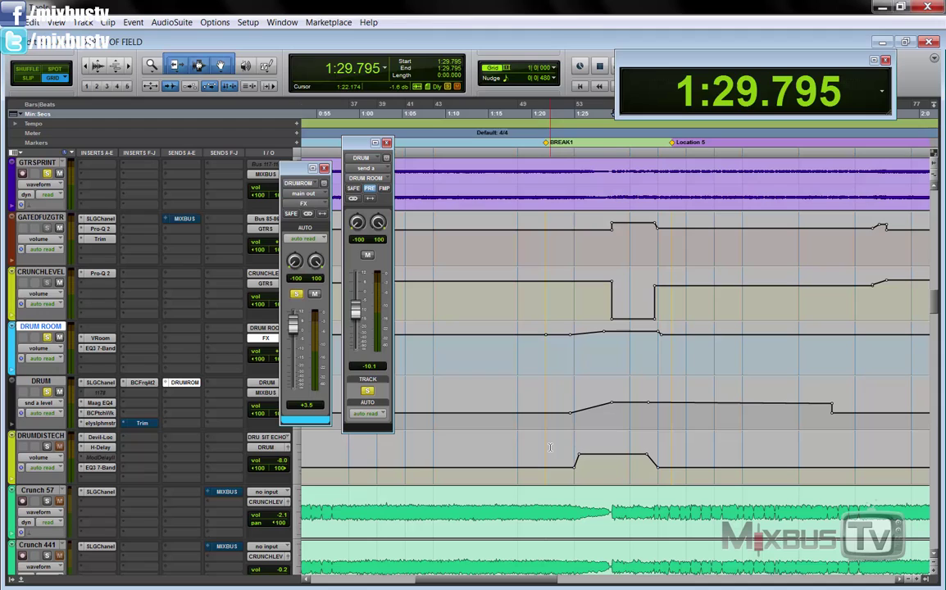
left_click_drag(550, 448, 685, 458)
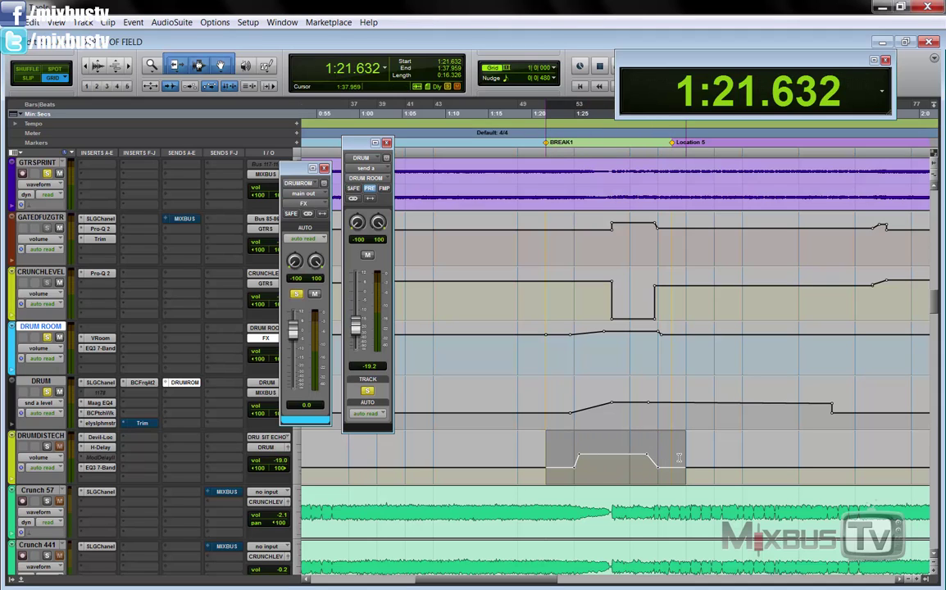
scroll(679, 439, "up", 2)
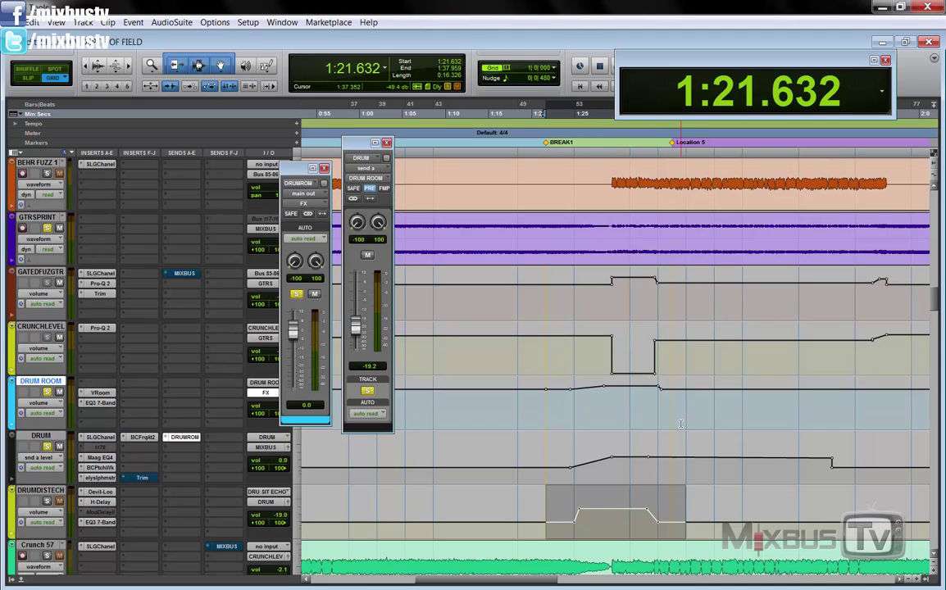
scroll(657, 325, "down", 1)
left_click_drag(588, 295, 676, 293)
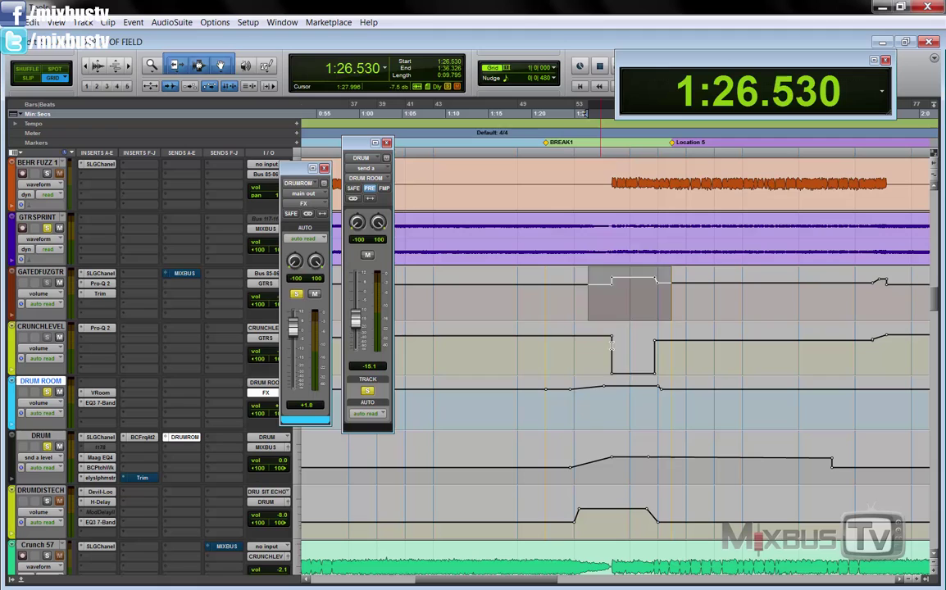
left_click_drag(612, 345, 684, 347)
left_click_drag(561, 515, 673, 520)
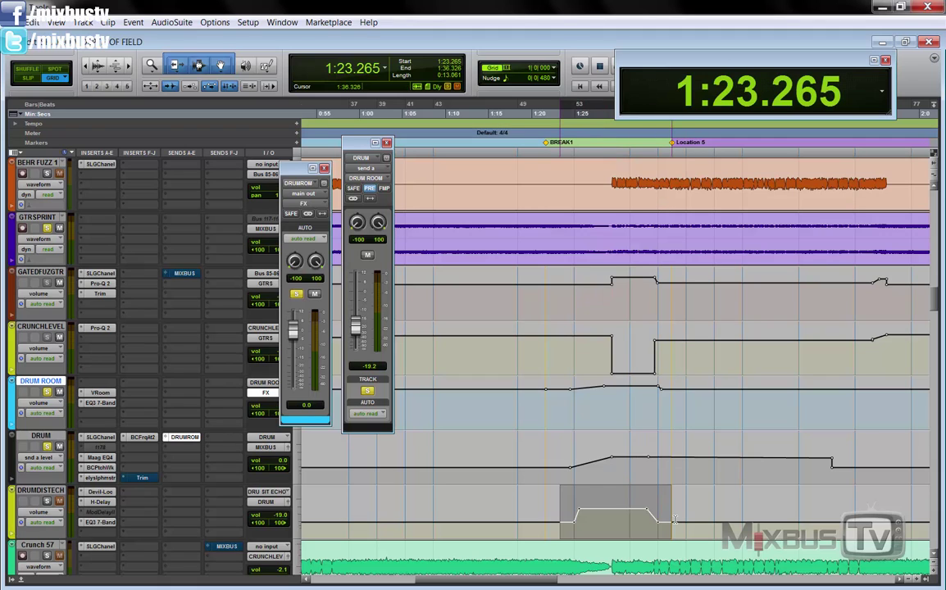
left_click(679, 519, "shift")
key("space")
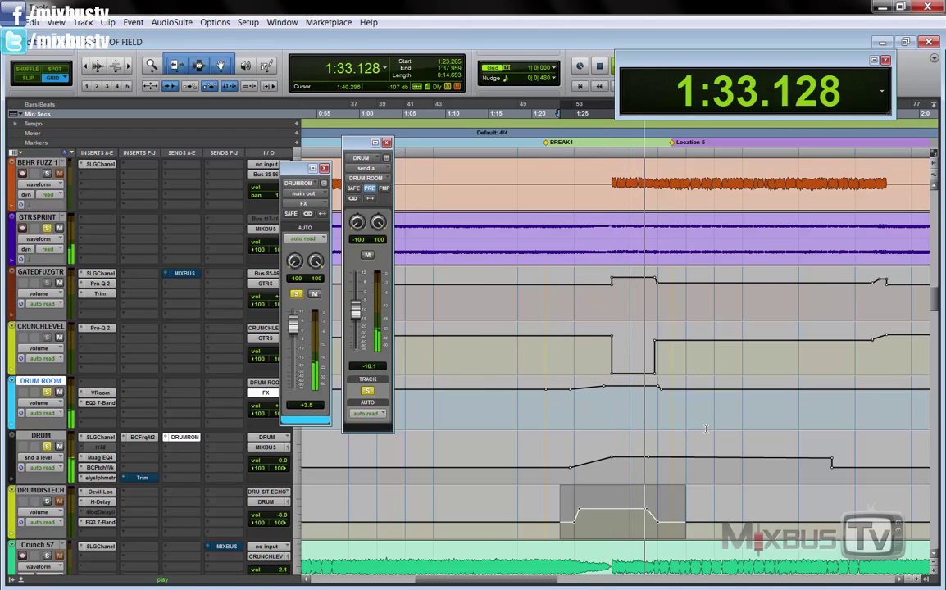
key("space")
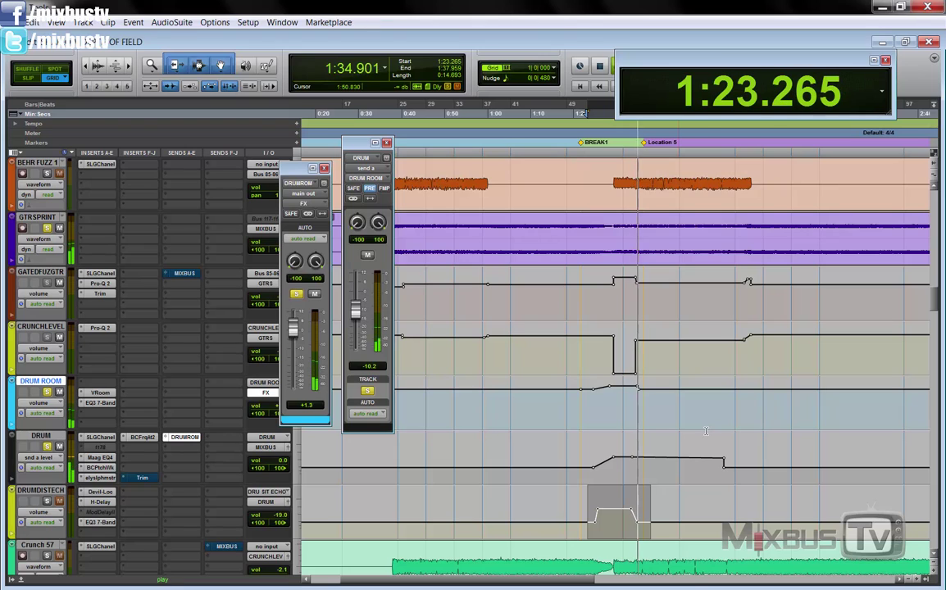
key("ctrl+bracketleft")
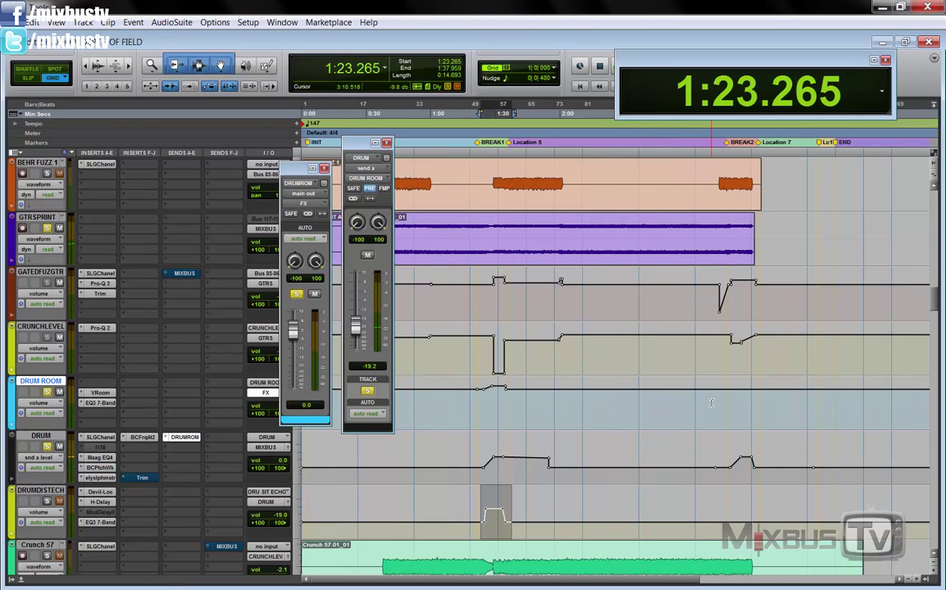
left_click(721, 356)
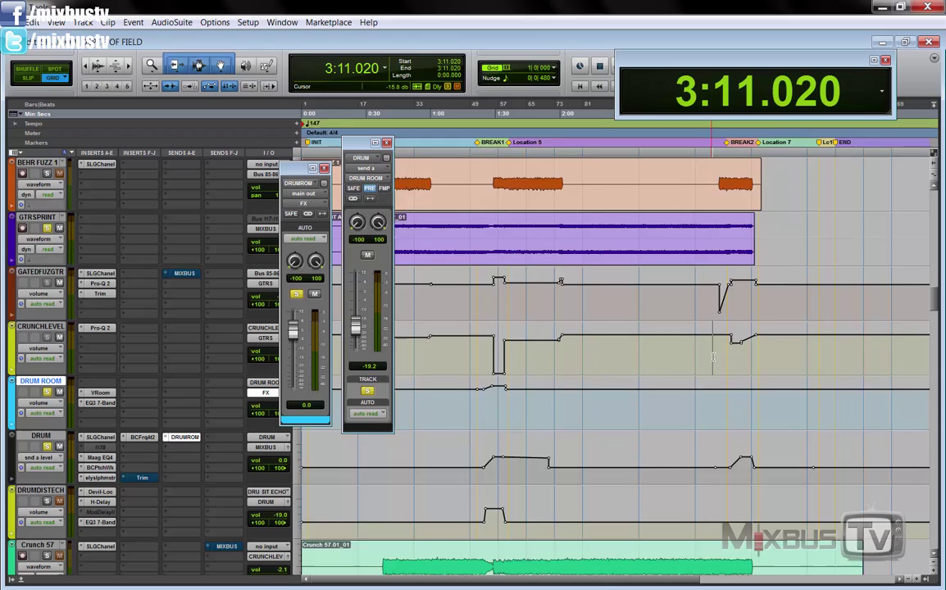
left_click(632, 352)
left_click_drag(637, 301, 811, 294)
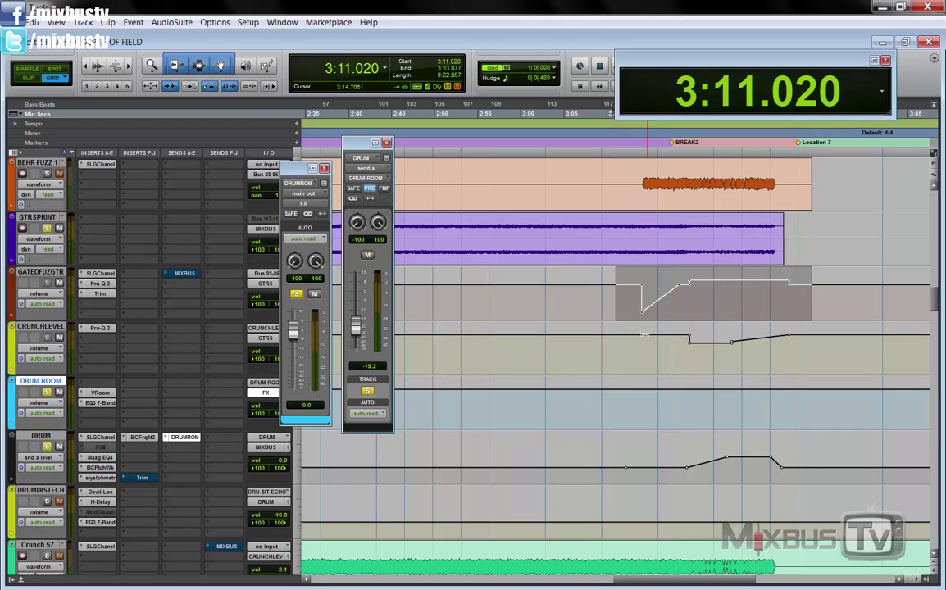
left_click_drag(643, 357, 811, 352)
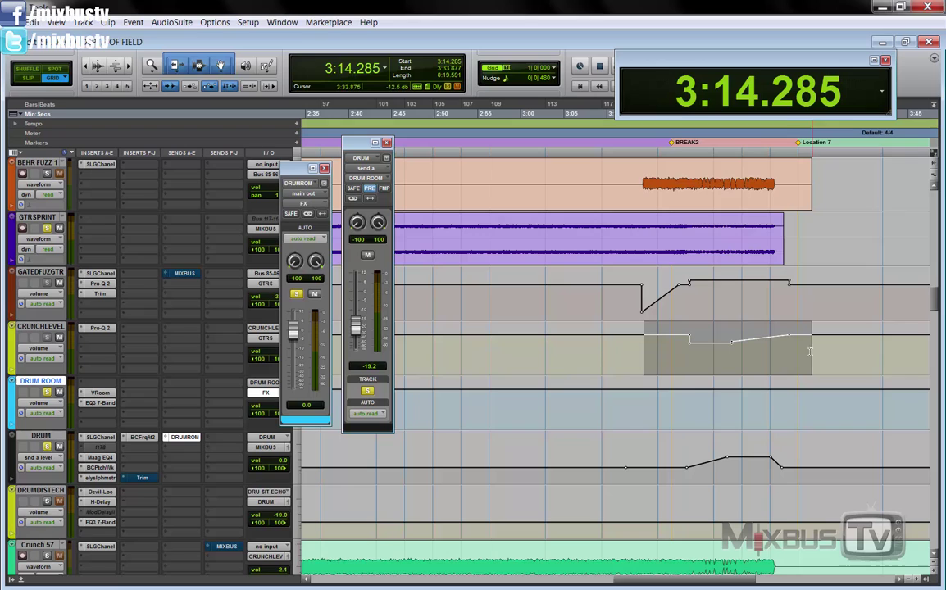
left_click_drag(655, 402, 796, 409)
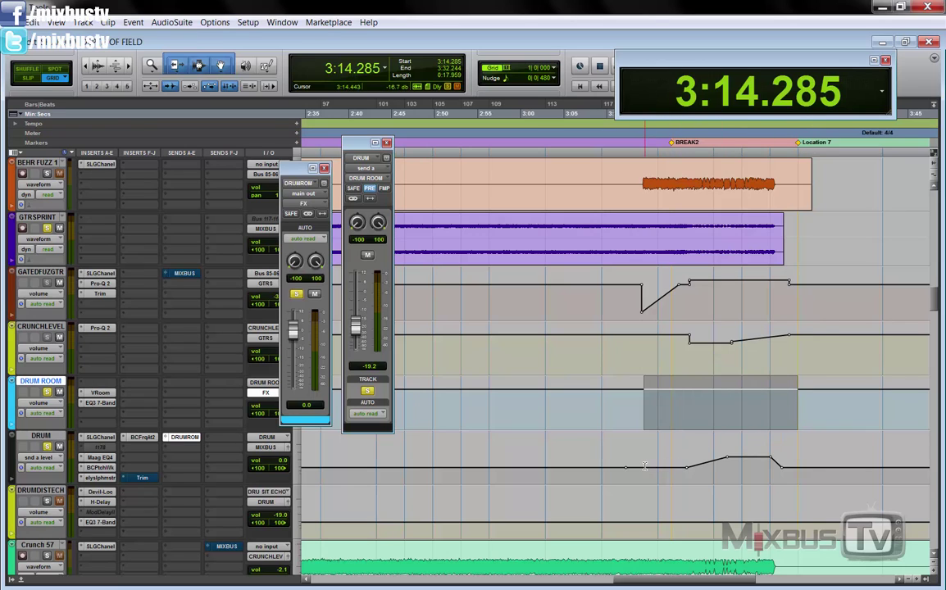
left_click_drag(644, 465, 802, 471)
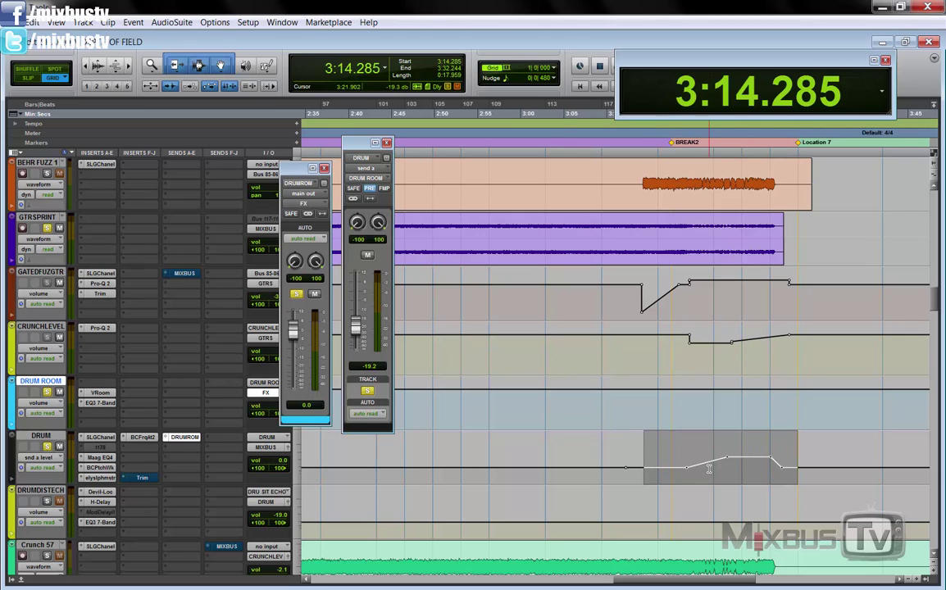
left_click(629, 453)
key("space")
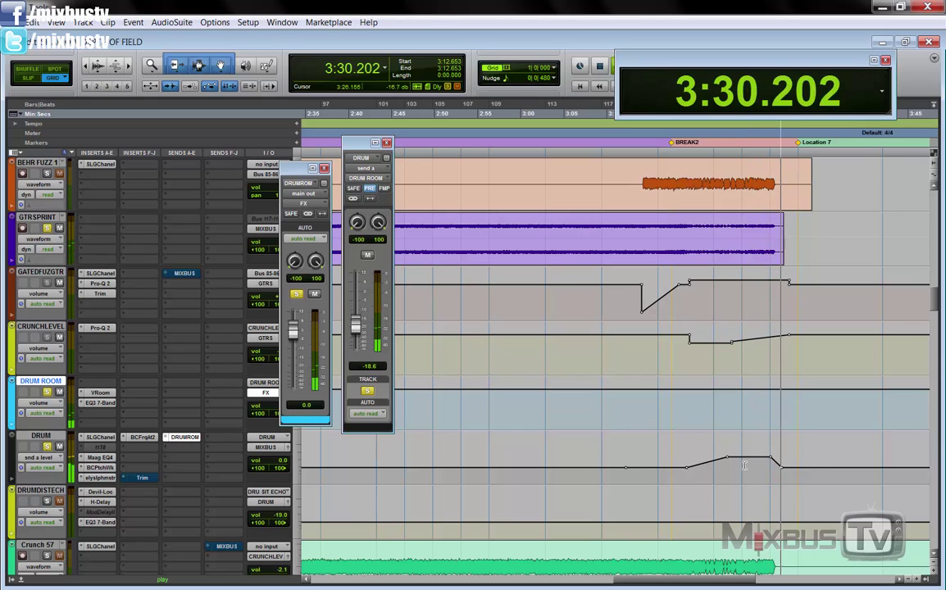
key("space")
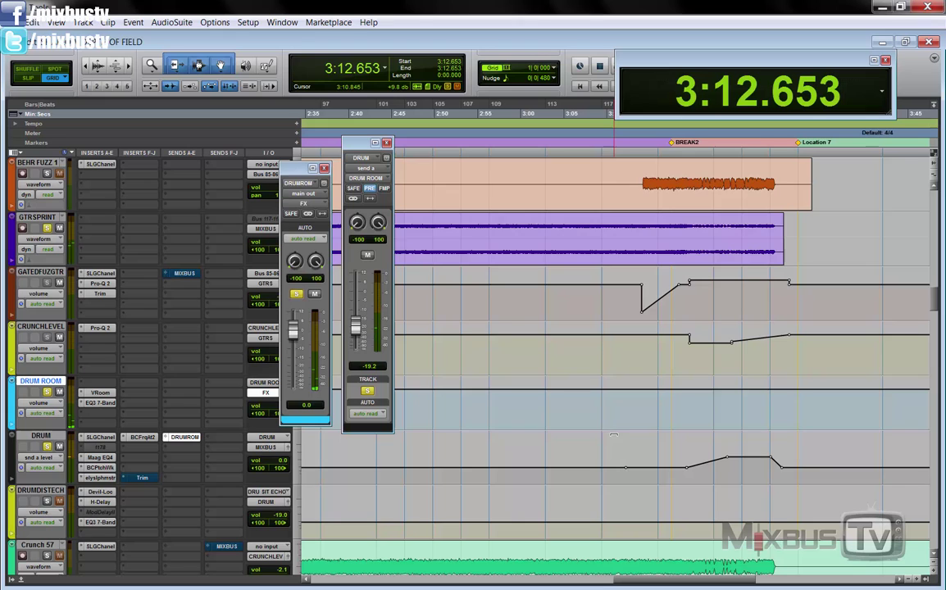
key("r")
key("r")
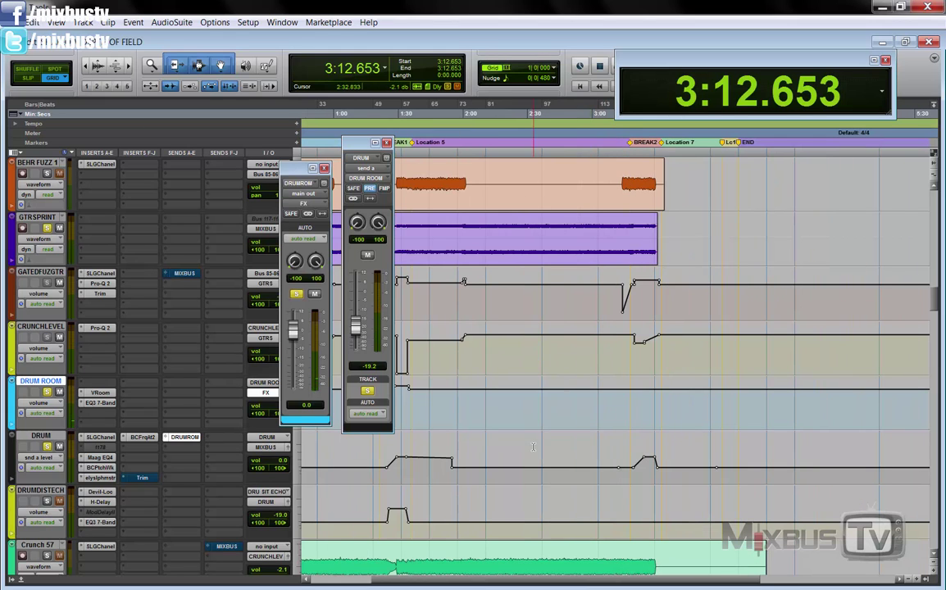
left_click(397, 474)
key("t")
key("t")
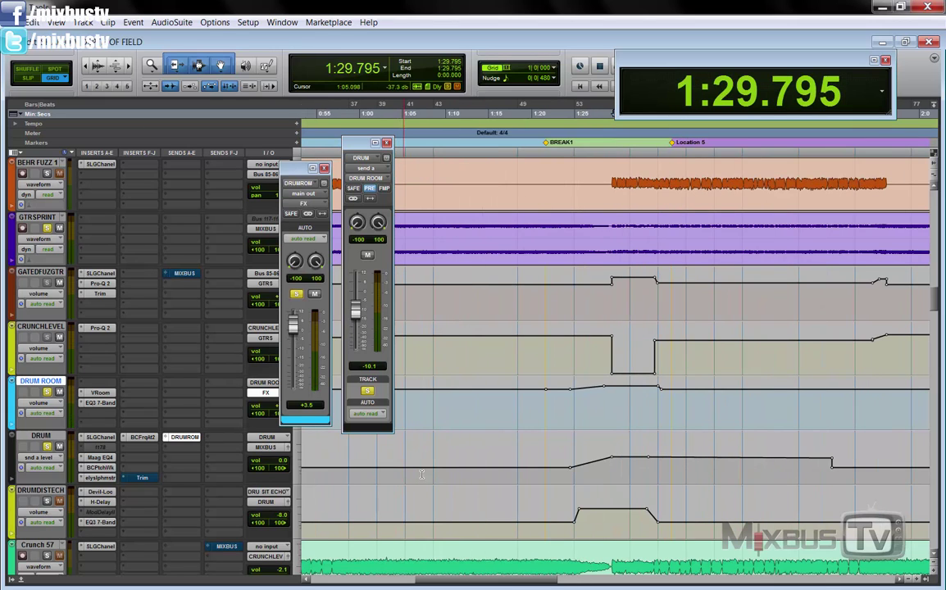
key("r")
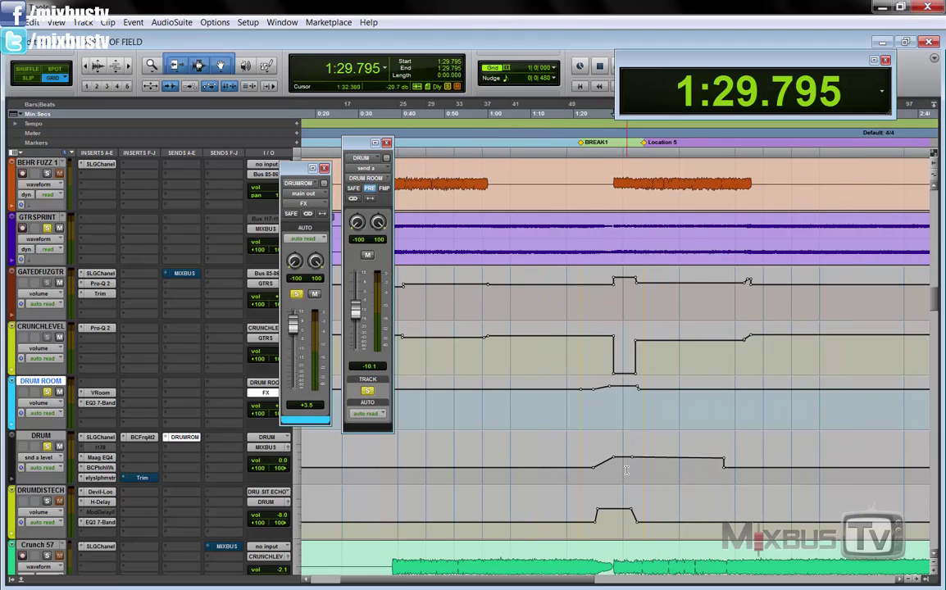
scroll(577, 475, "down", 2)
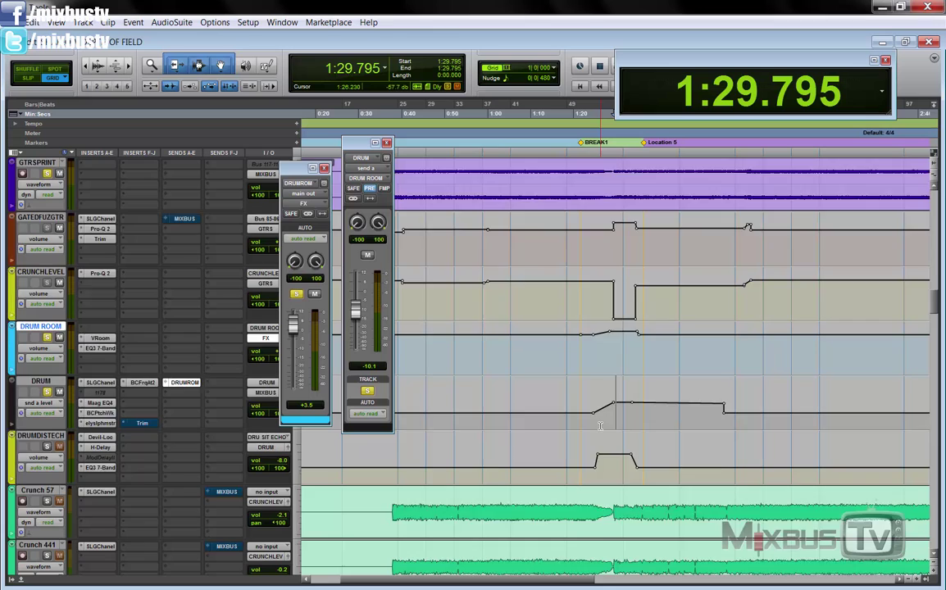
scroll(604, 420, "up", 4)
scroll(602, 427, "down", 2)
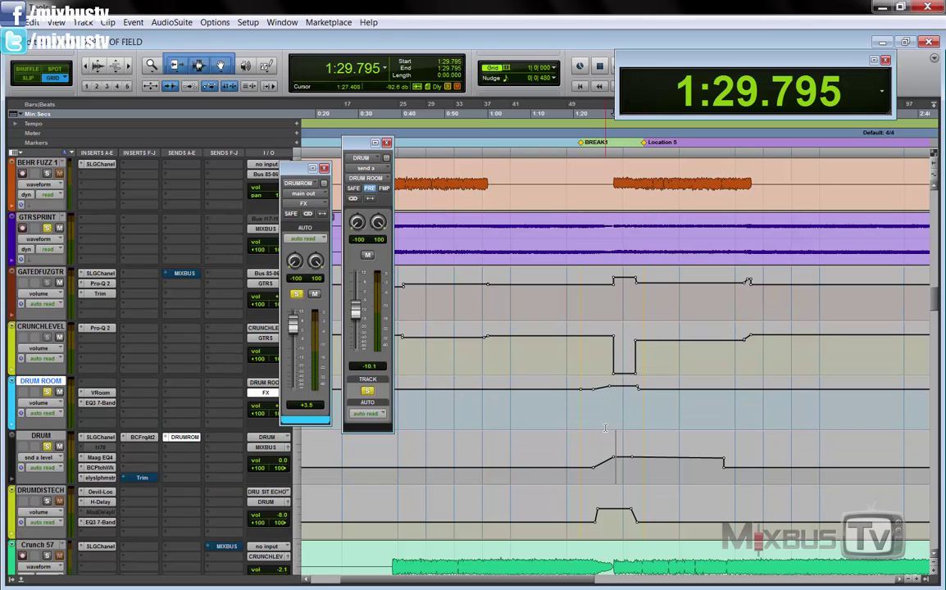
scroll(583, 459, "up", 2)
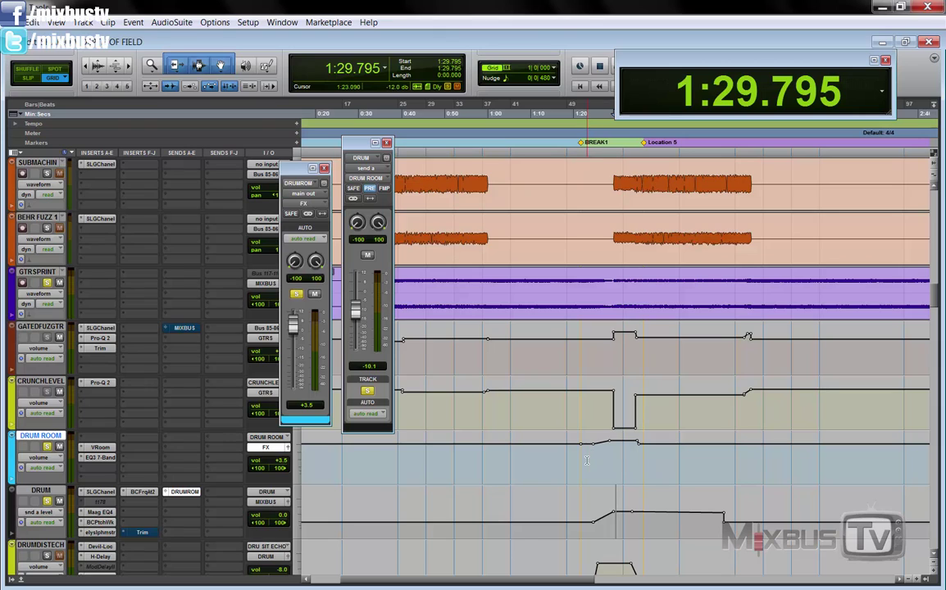
scroll(587, 460, "down", 2)
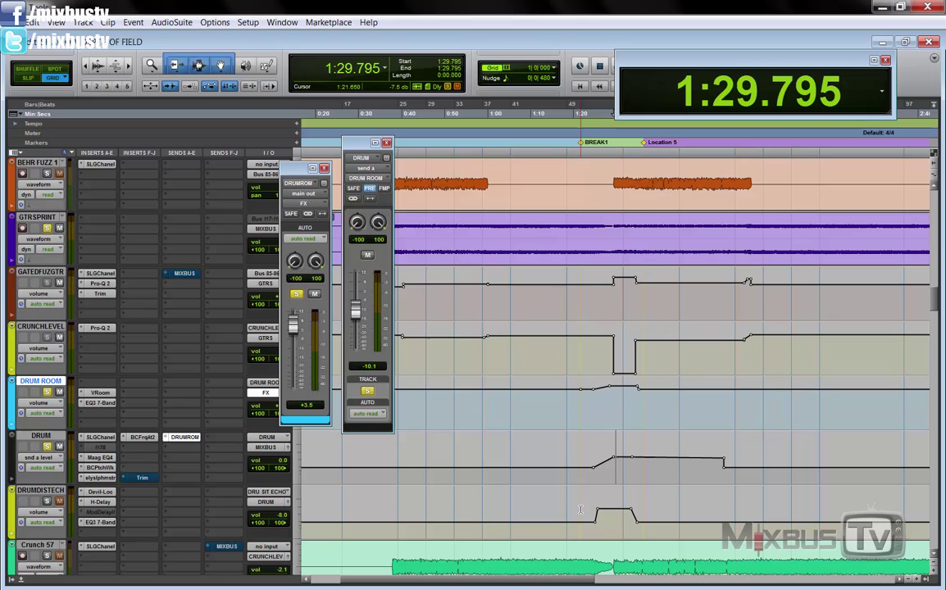
left_click_drag(579, 509, 655, 512)
key("ctrl+]")
scroll(538, 504, "right", 2)
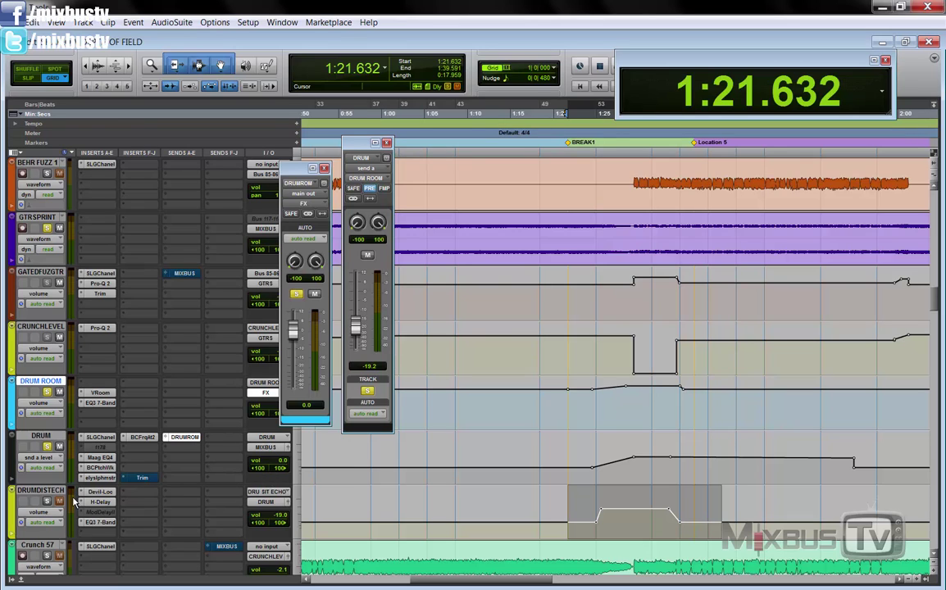
Turn DRUMDISTECH's automation playback off and zoom out around the first break
left_click(52, 522)
left_click(131, 497)
key("ctrl+[")
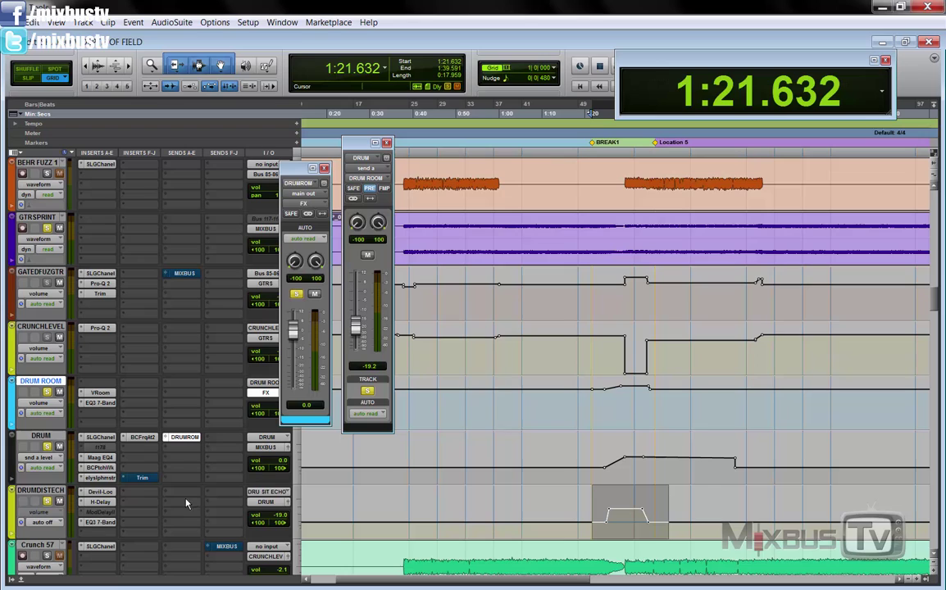
Check DRUMDISTECH's Devil-Loc, H-Delay and EQ3 7-Band inserts, then close the EQ and H-Delay windows
left_click(100, 492)
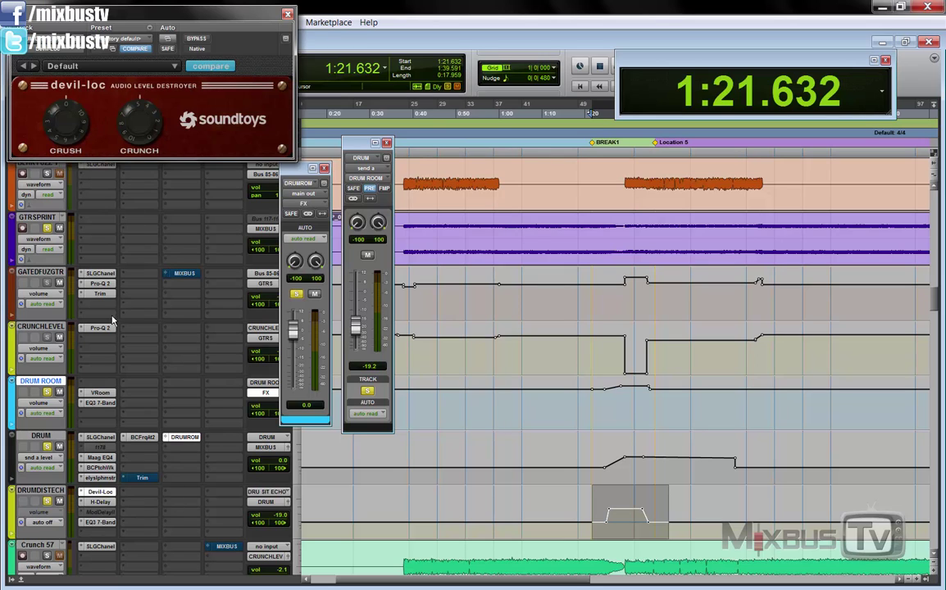
left_click(100, 502)
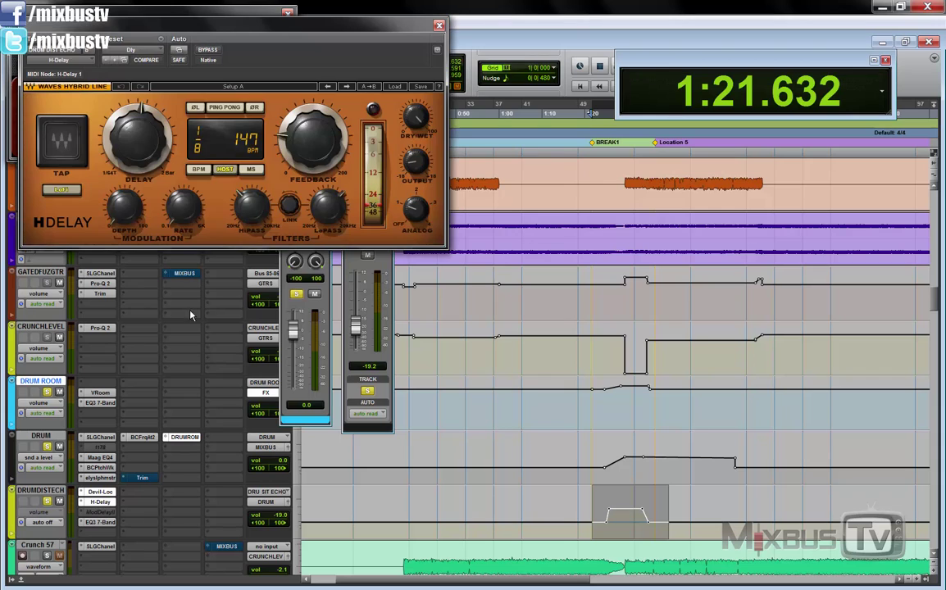
left_click(107, 522)
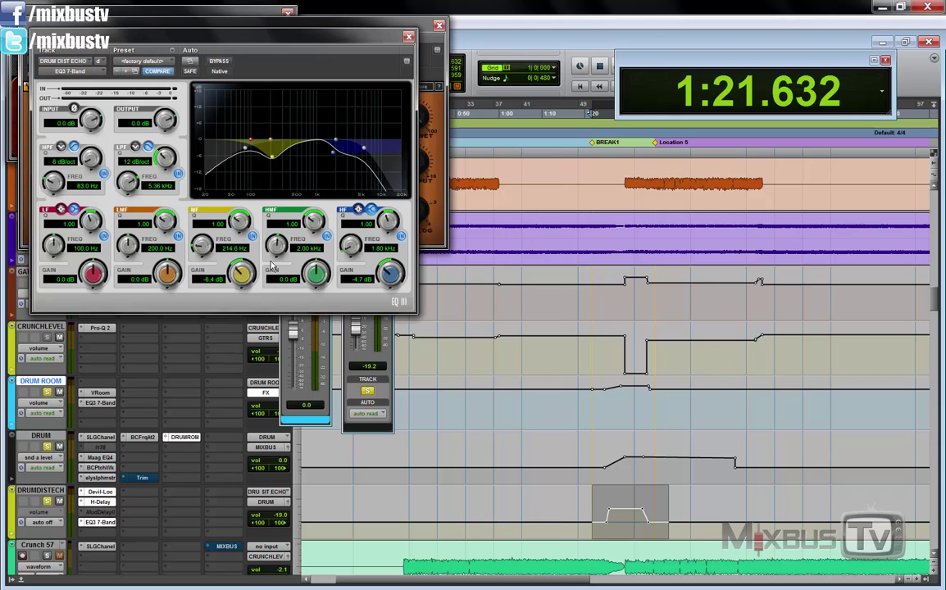
left_click(409, 37)
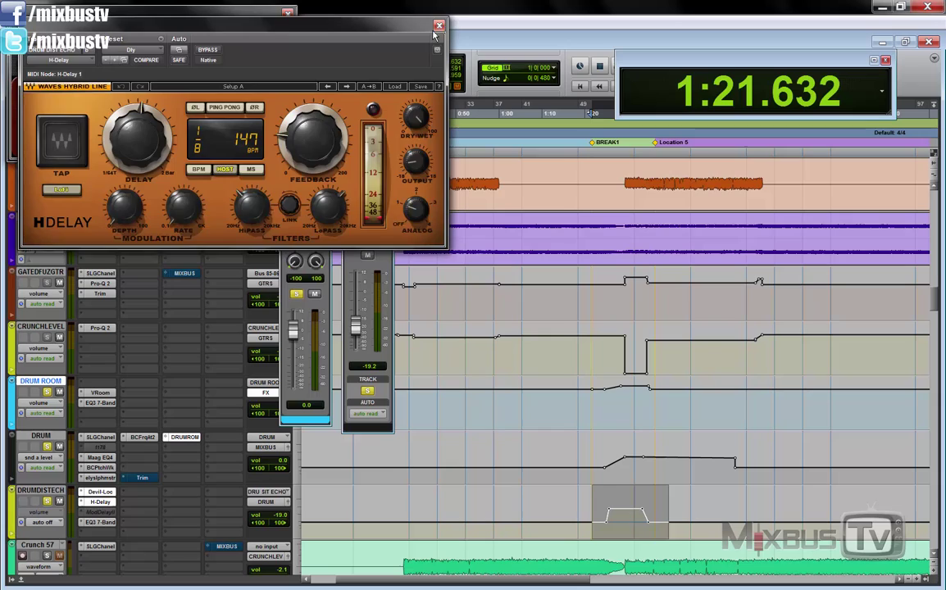
left_click(438, 26)
Close the Devil-Loc window and scroll down to the SN SUM track
left_click(287, 14)
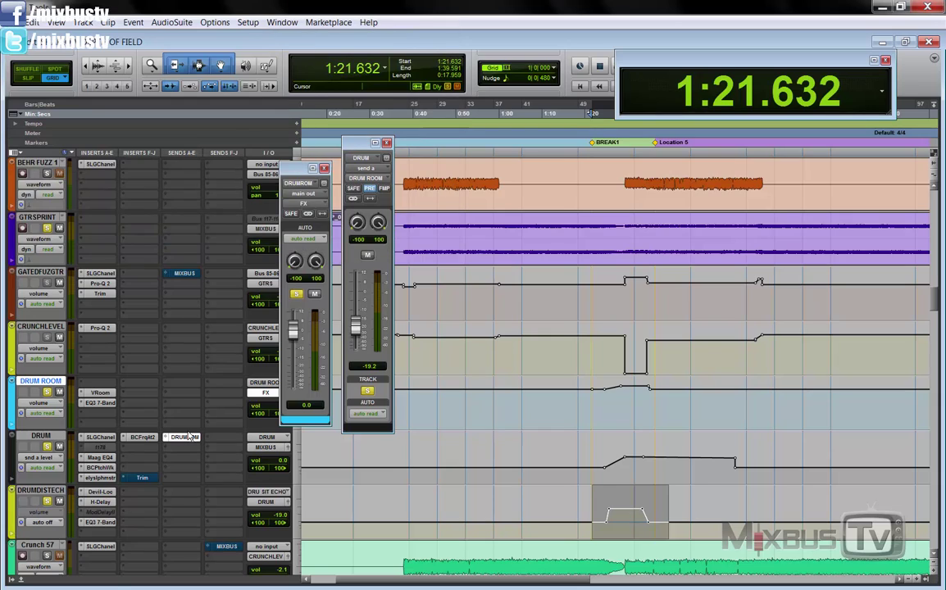
scroll(209, 378, "down", 10)
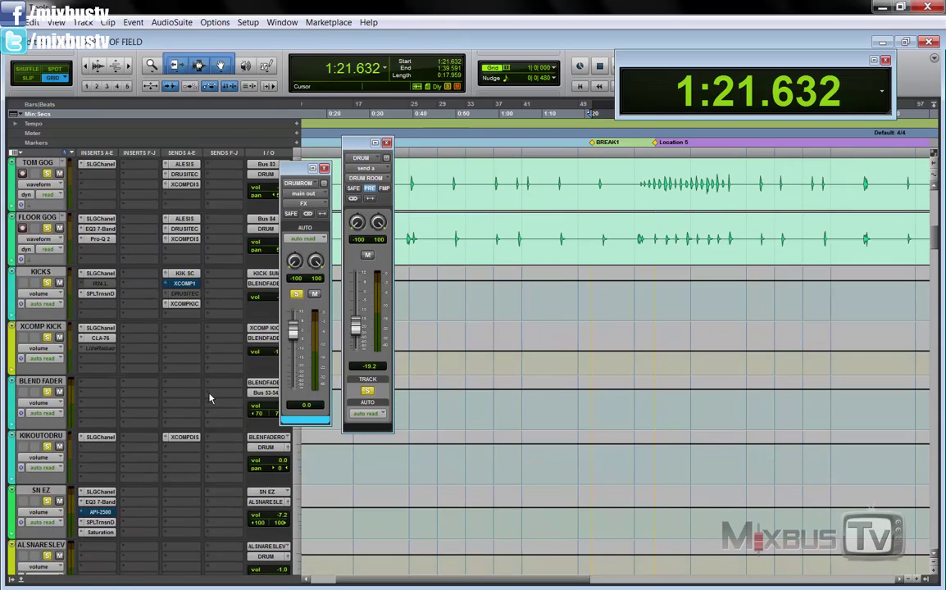
scroll(209, 399, "down", 5)
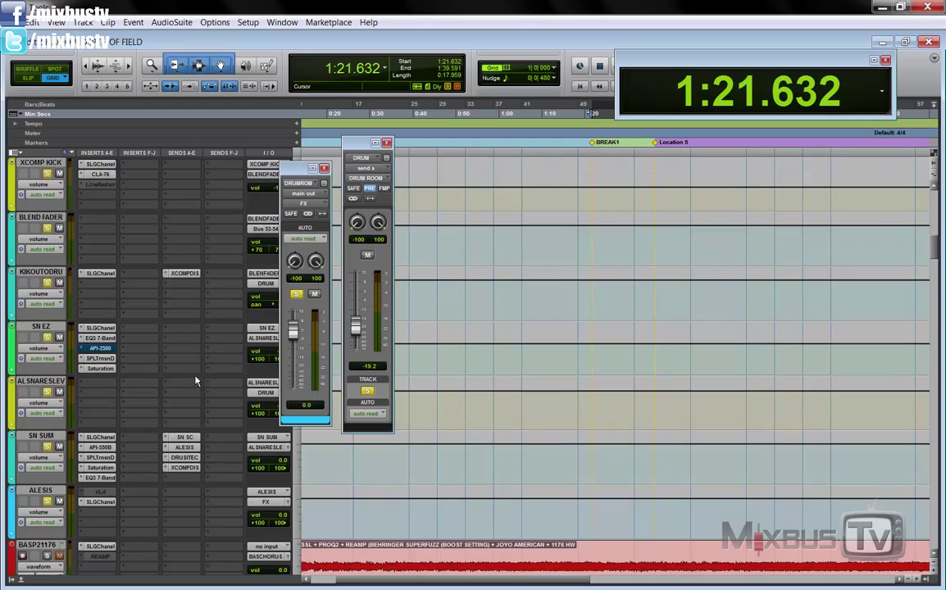
scroll(195, 381, "up", 10)
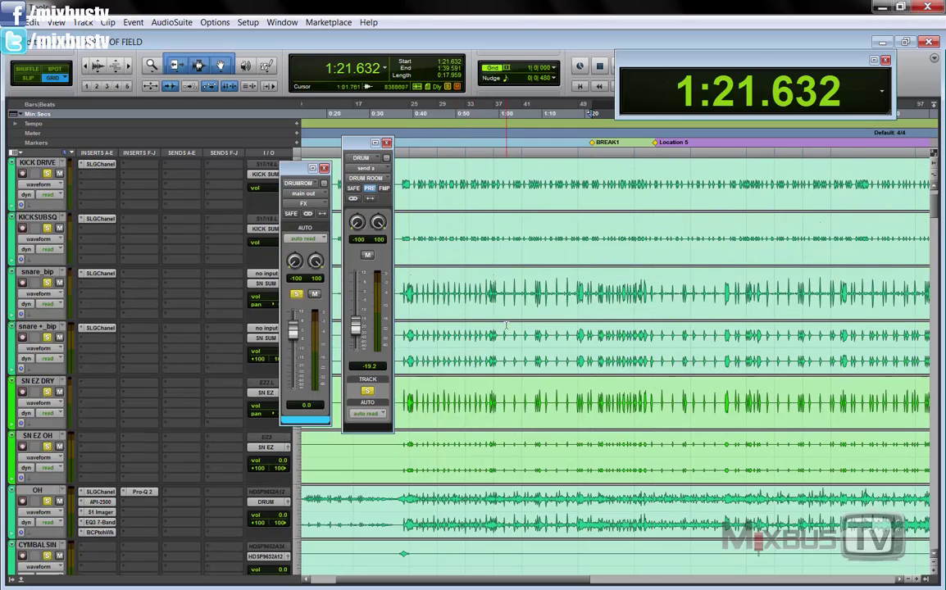
scroll(251, 334, "down", 5)
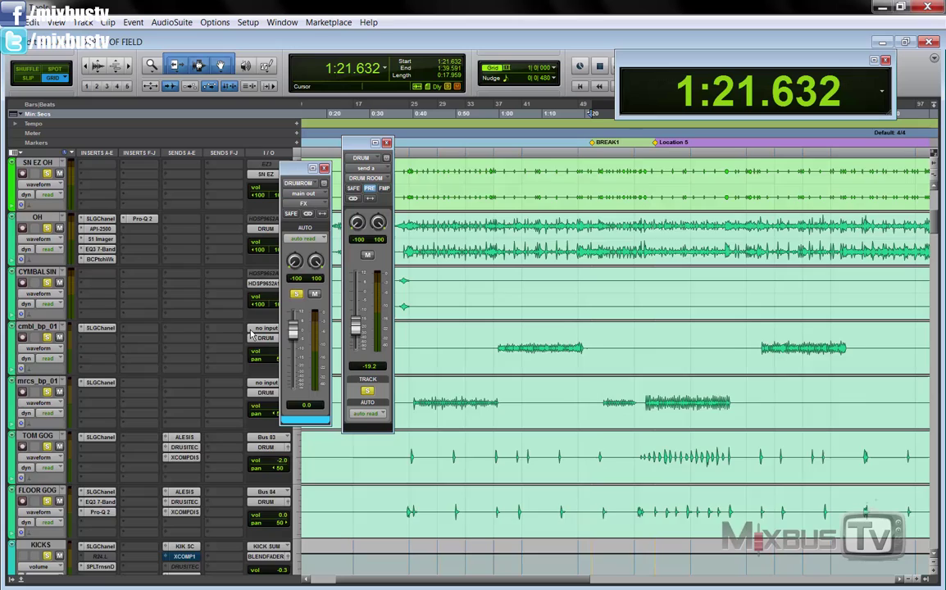
scroll(212, 331, "down", 7)
scroll(29, 344, "down", 2)
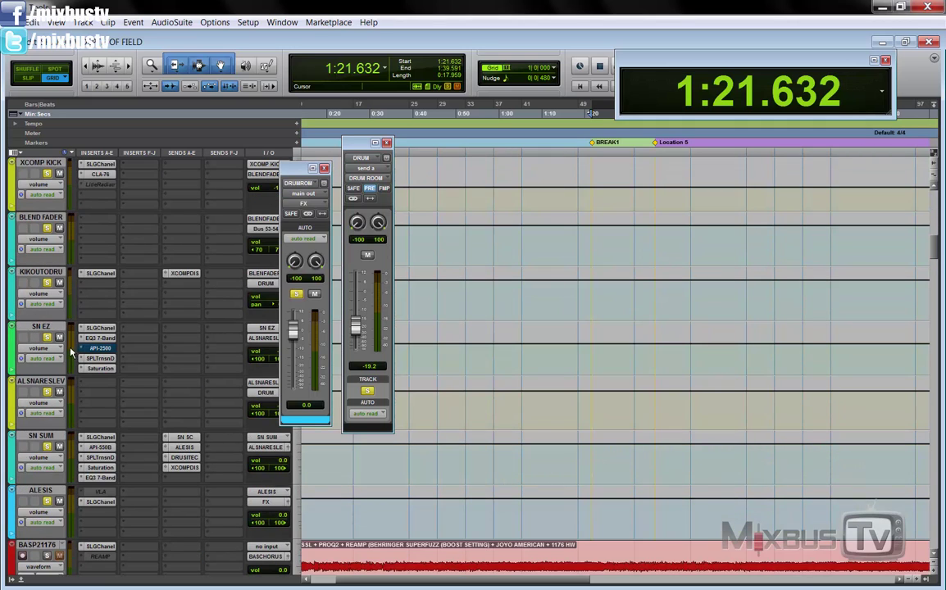
Float SN SUM's DRU SIT ECHO send fader (0.0) beside the other faders
left_click(45, 383)
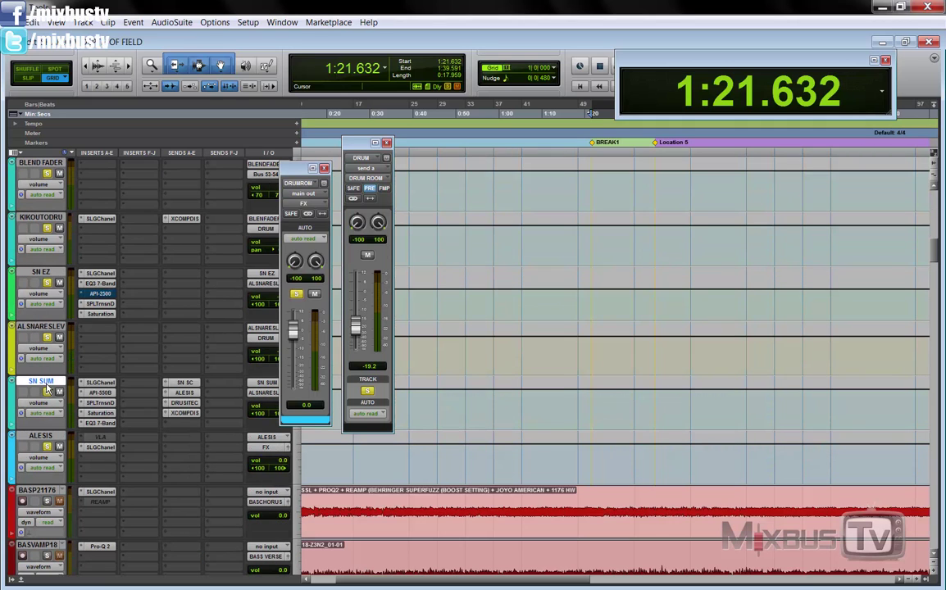
left_click(193, 405)
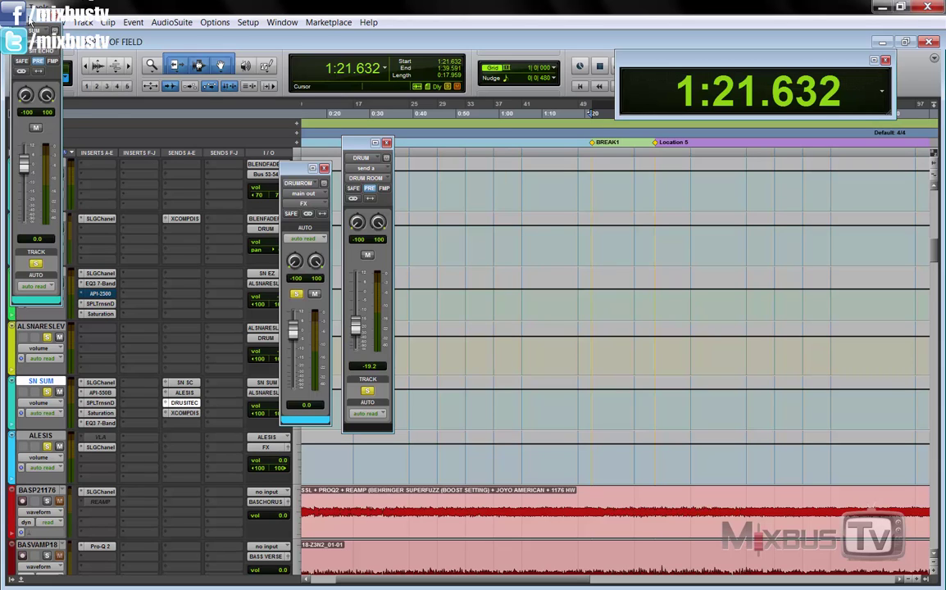
left_click_drag(33, 16, 248, 198)
scroll(190, 397, "down", 5)
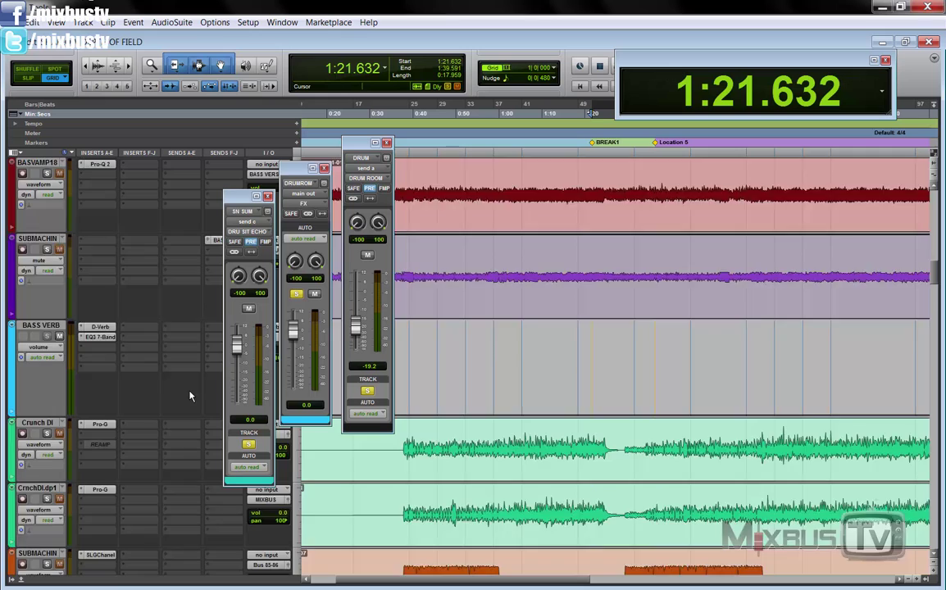
scroll(189, 397, "down", 6)
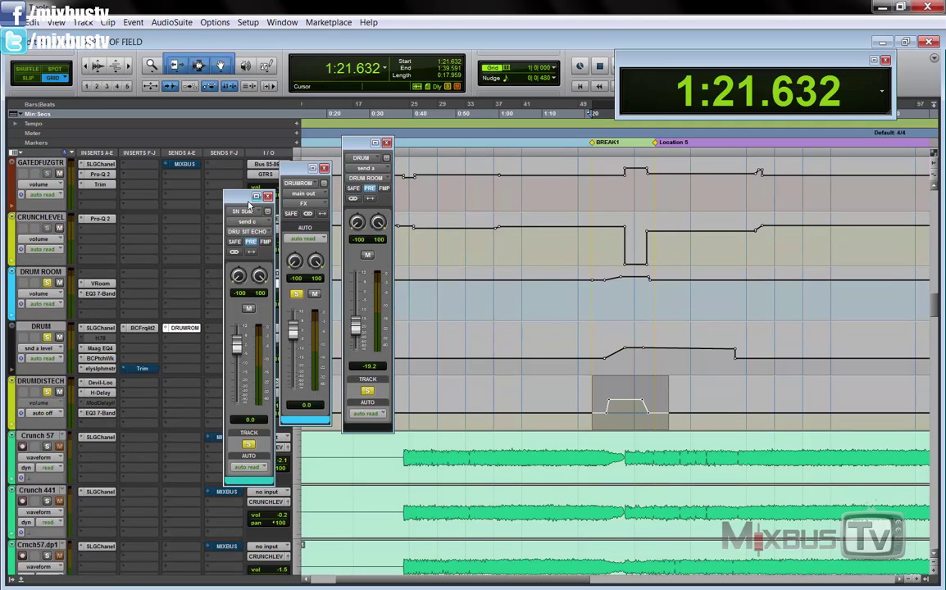
Reposition the SN SUM send window, then play BREAK1 from 1:21.632 and stop back there
left_click_drag(249, 204, 195, 146)
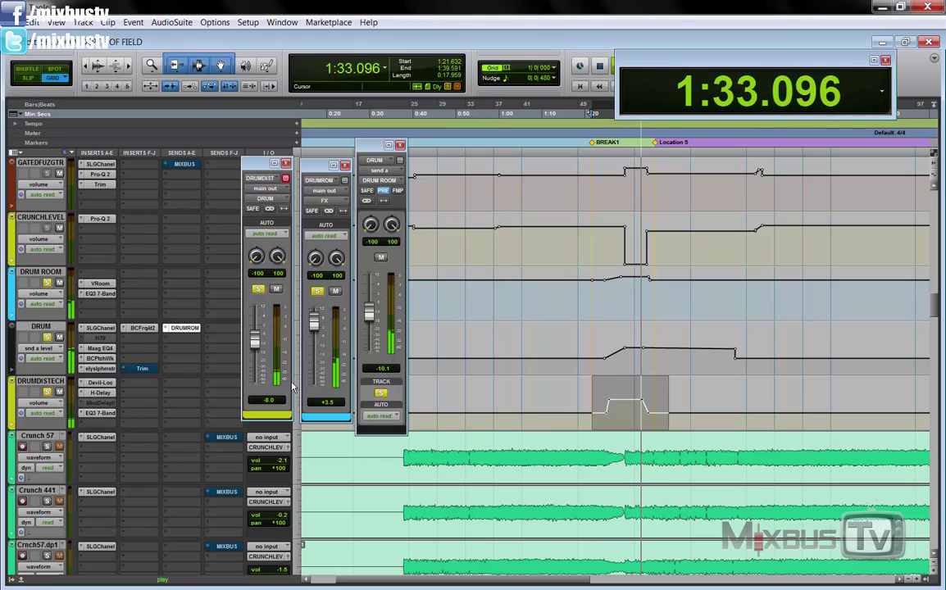
key("space")
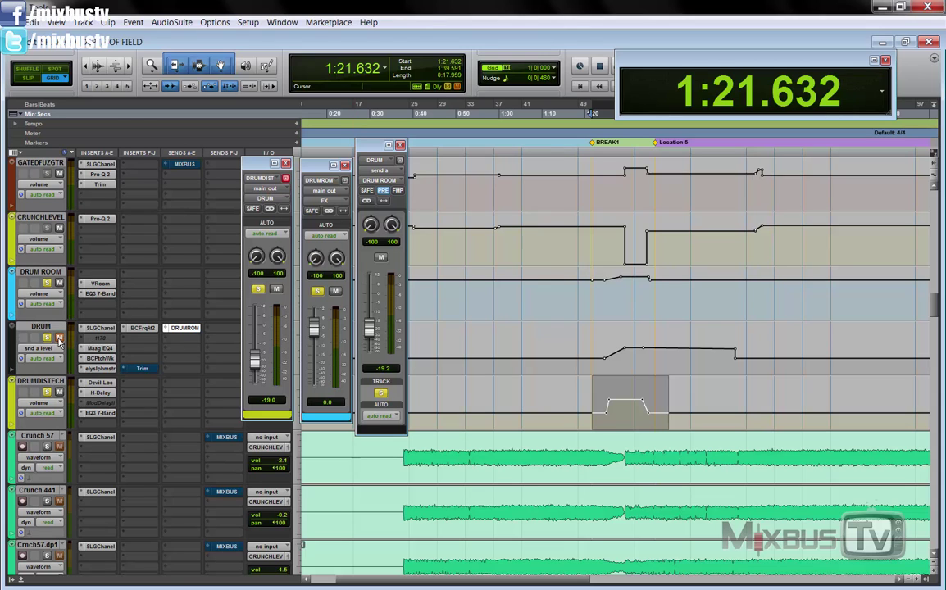
key("space")
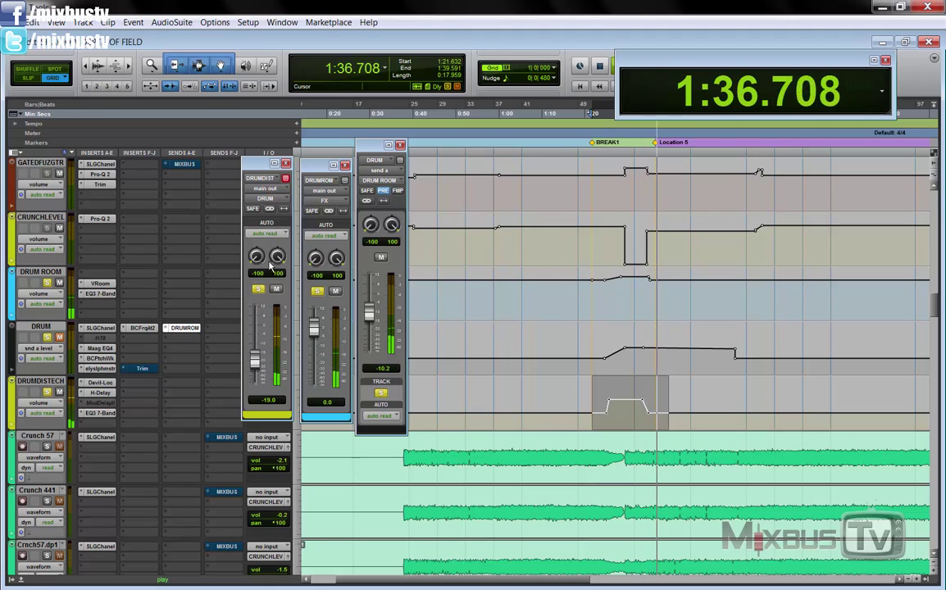
key("space")
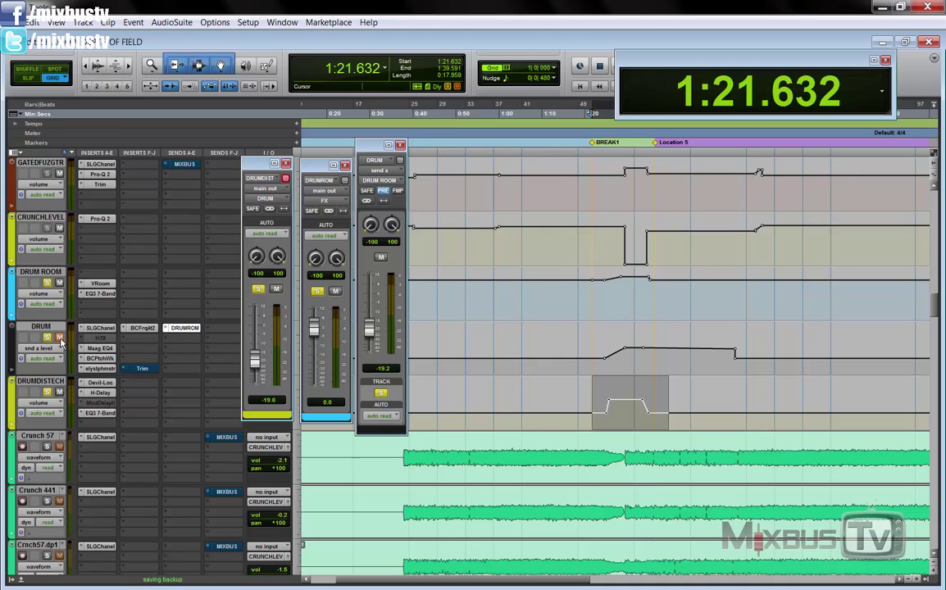
Unmute DRUM and set DRUMDISTECH's automation mode to off
left_click(60, 339)
left_click(48, 413)
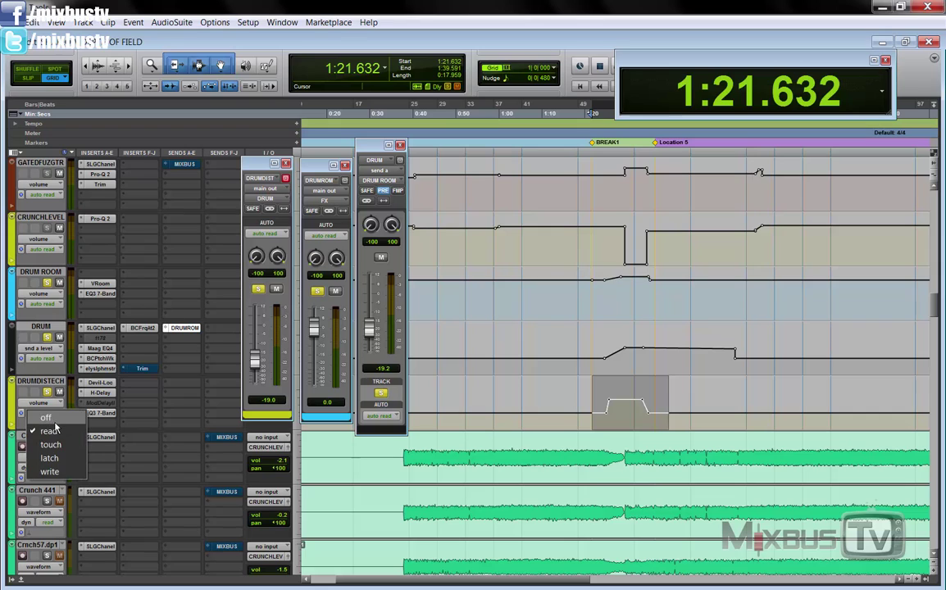
left_click(47, 418)
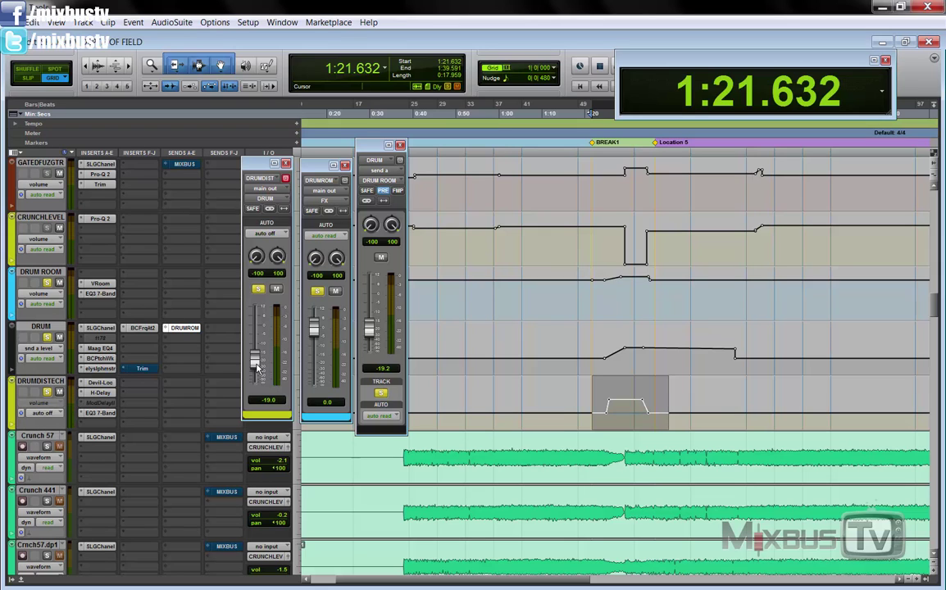
Ride the DRUMDISTECH fader to +3.9 dB during playback, then stop
key("space")
left_click_drag(256, 367, 263, 318)
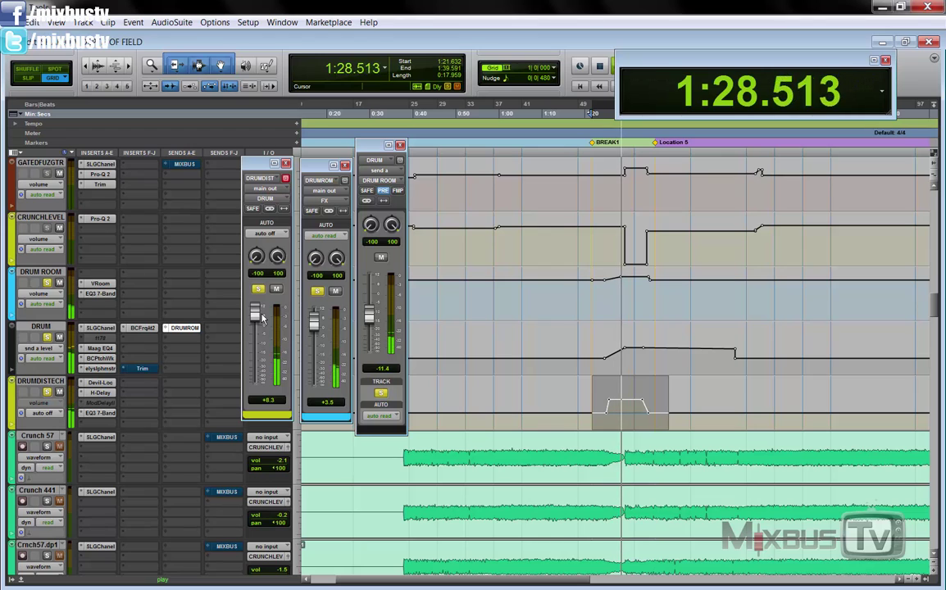
left_click_drag(262, 318, 263, 326)
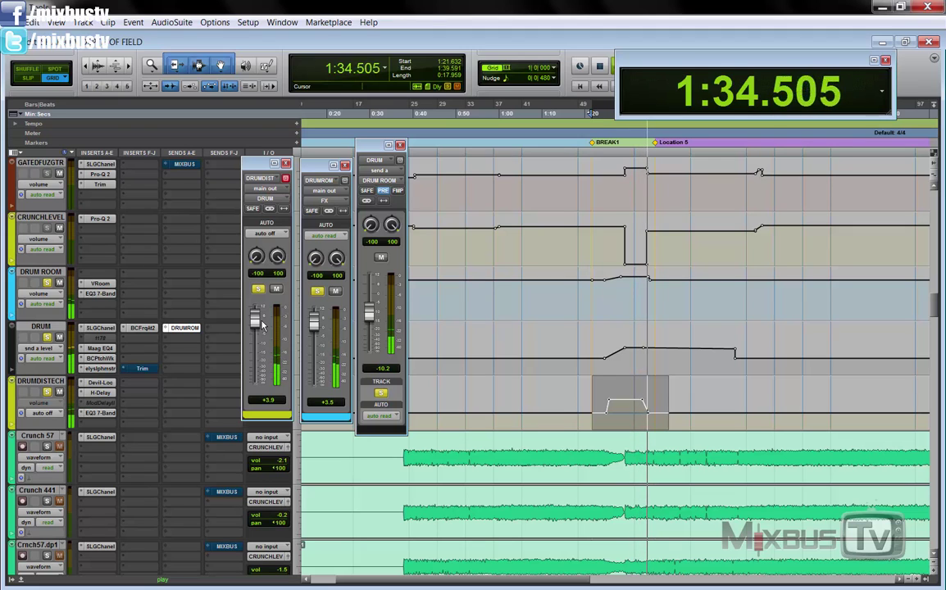
key("space")
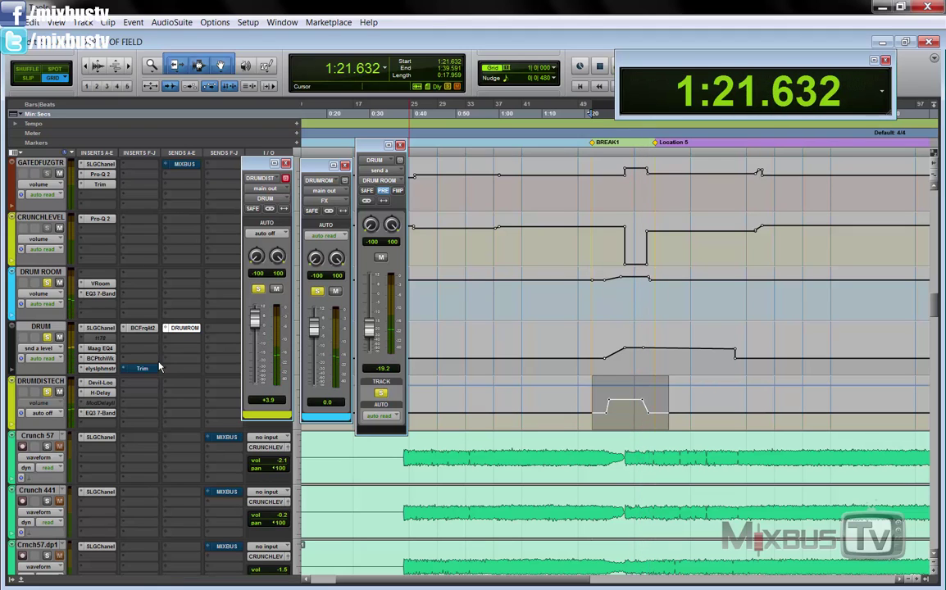
Keep volume as DRUMDISTECH's shown lane and set its automation mode back to read
left_click(52, 408)
left_click(45, 407)
left_click(41, 413)
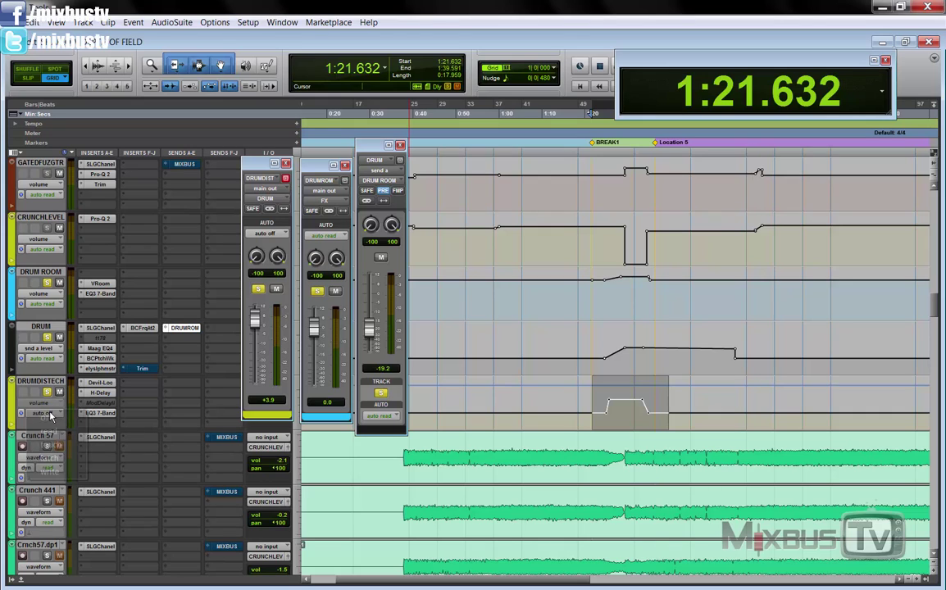
left_click(38, 390)
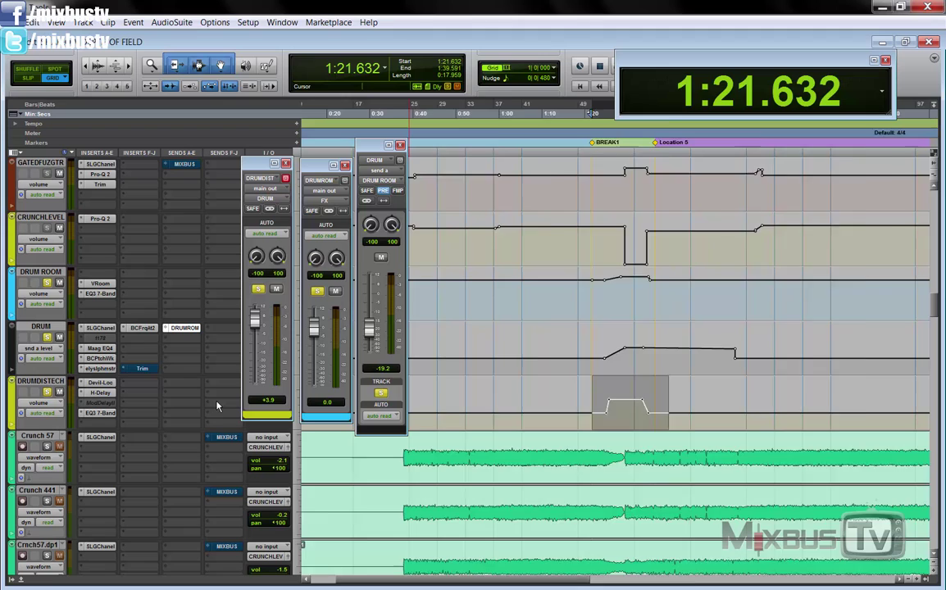
Zoom out and back in on the break, then play it to hear the echo follow its -19.0 curve
key("ctrl+bracketleft")
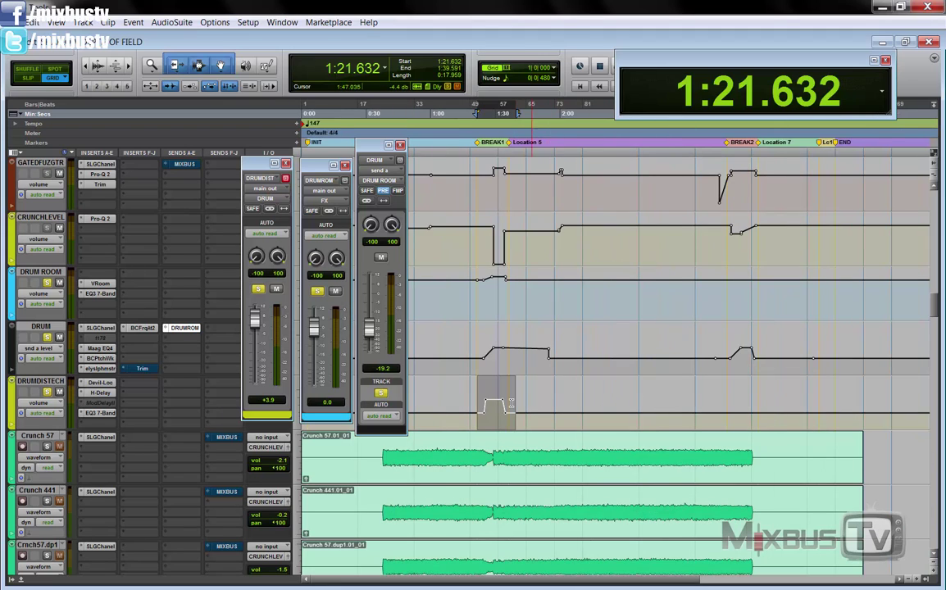
key("ctrl+bracketright")
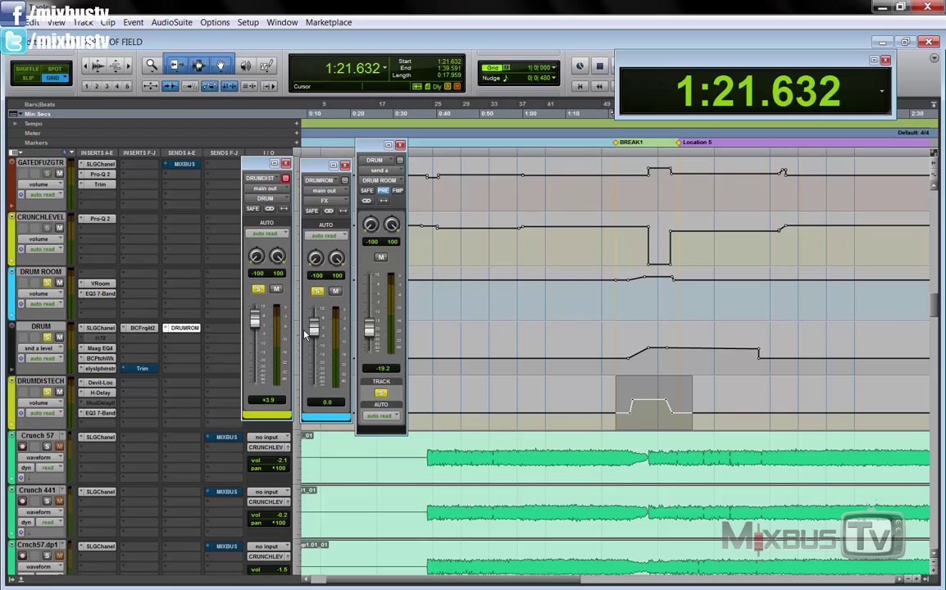
key("space")
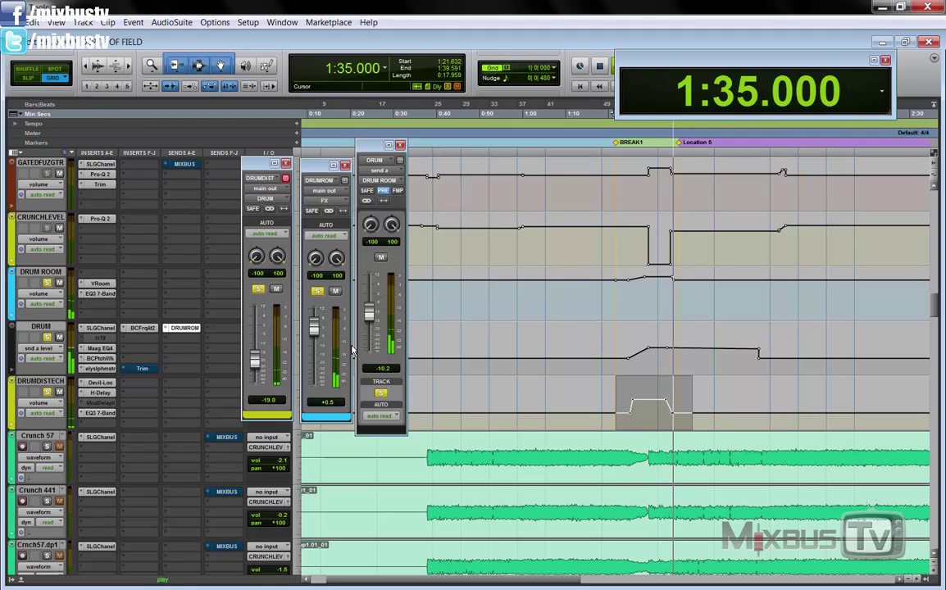
key("space")
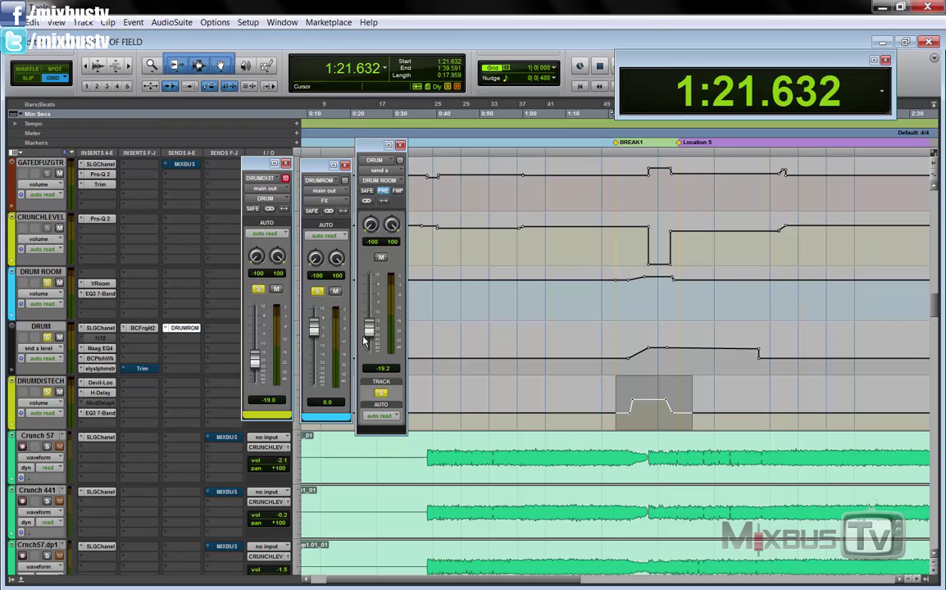
Close the DRUM, DRUMROOM and DRUMDIST output windows
scroll(187, 280, "up", 3)
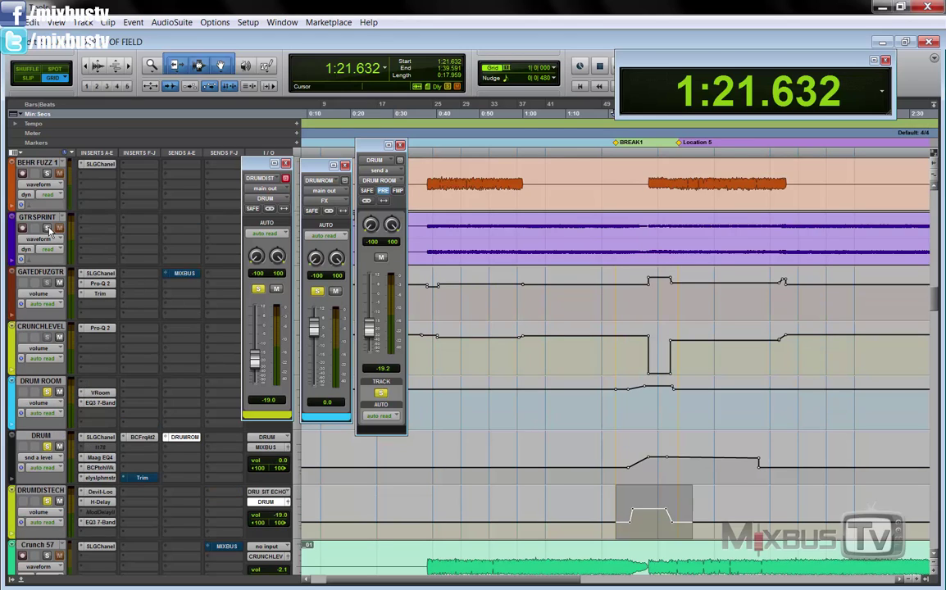
scroll(545, 304, "up", 1)
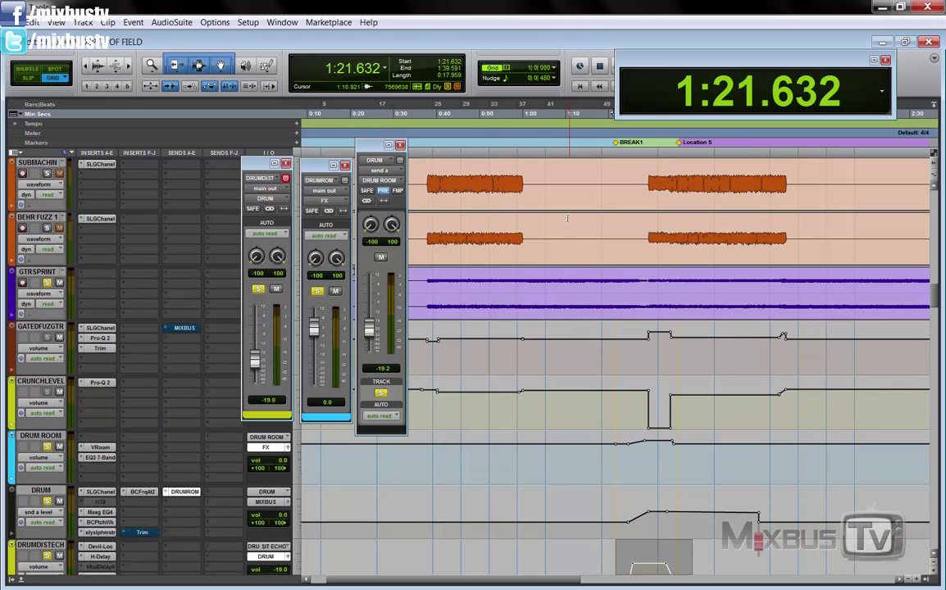
left_click(400, 145)
left_click(344, 166)
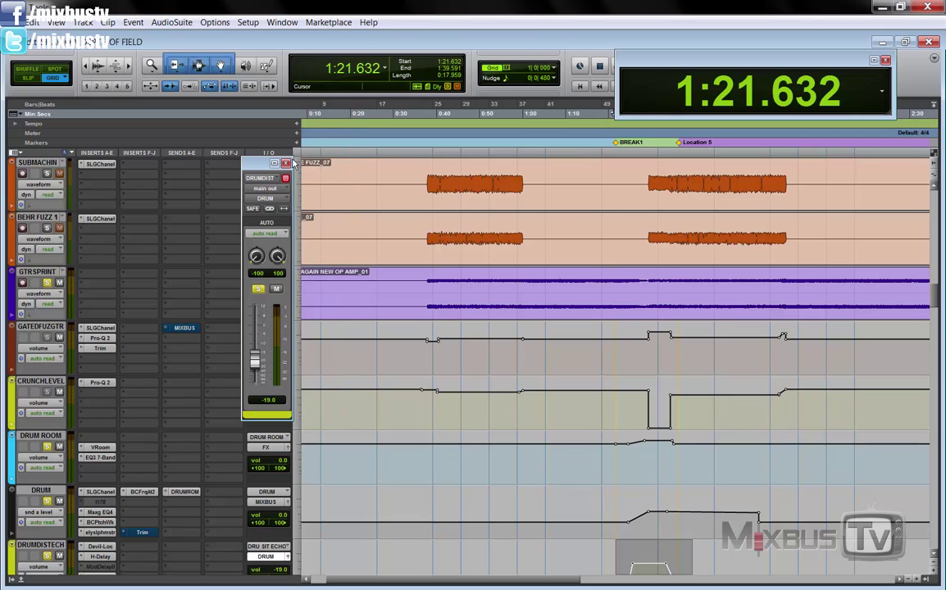
left_click(285, 163)
Review the guitar clips and place the insertion point at 0:37.551
scroll(465, 246, "up", 1)
left_click_drag(419, 246, 516, 246)
scroll(565, 264, "up", 2)
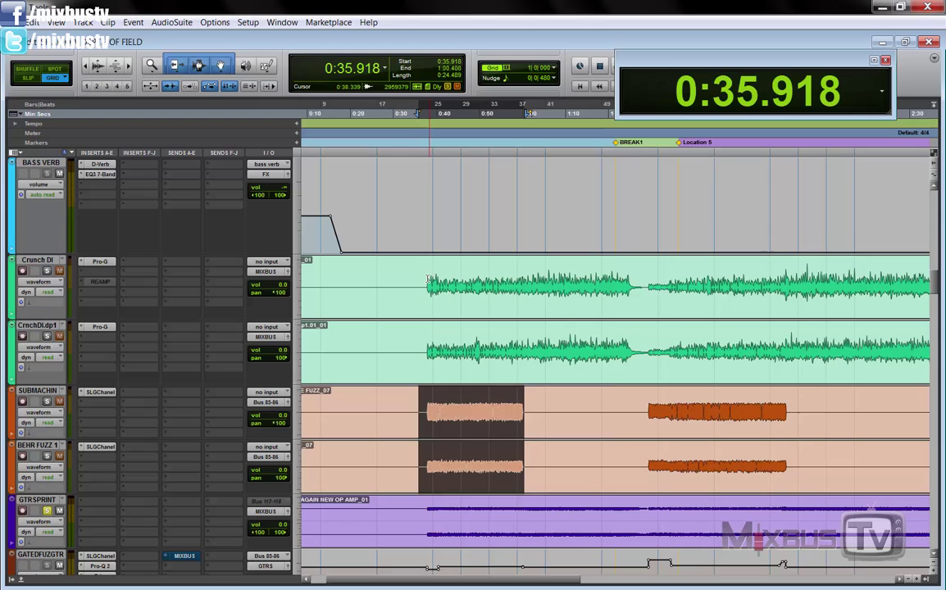
left_click_drag(426, 286, 629, 288)
scroll(381, 304, "down", 1)
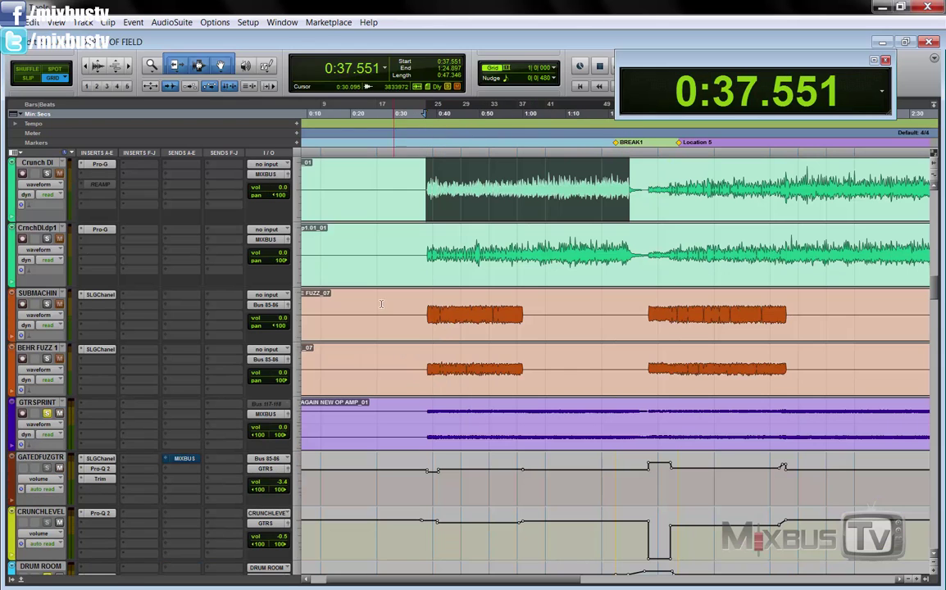
left_click(425, 305)
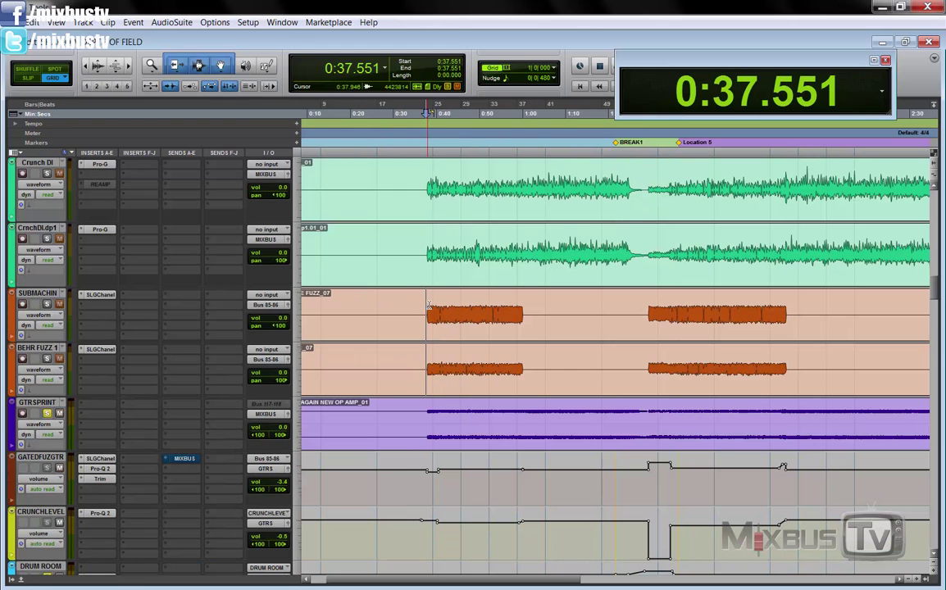
key("ctrl+]")
key("ctrl+[")
key("ctrl+[")
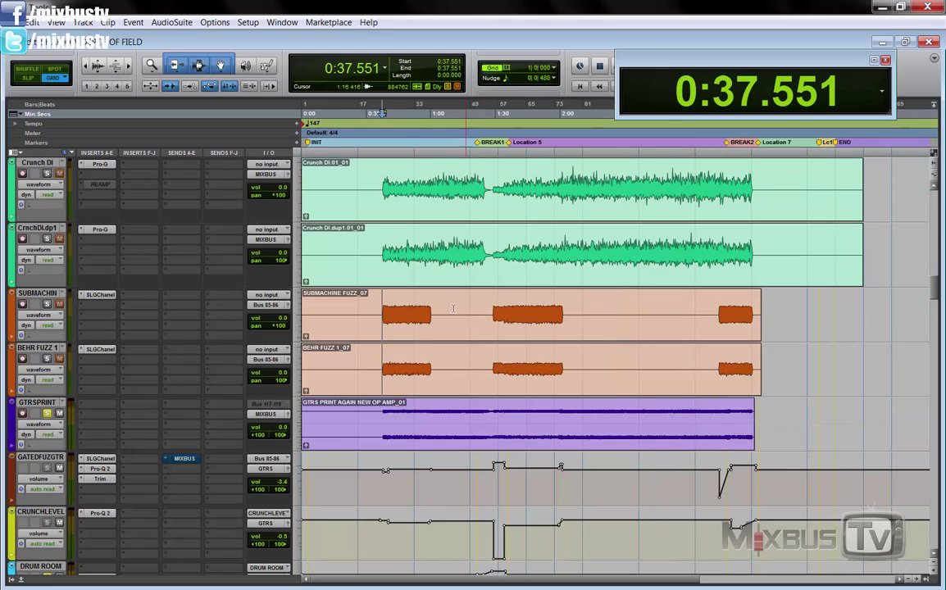
Zoom and scroll through the arrangement out to END
scroll(378, 245, "down", 3)
scroll(378, 245, "up", 1)
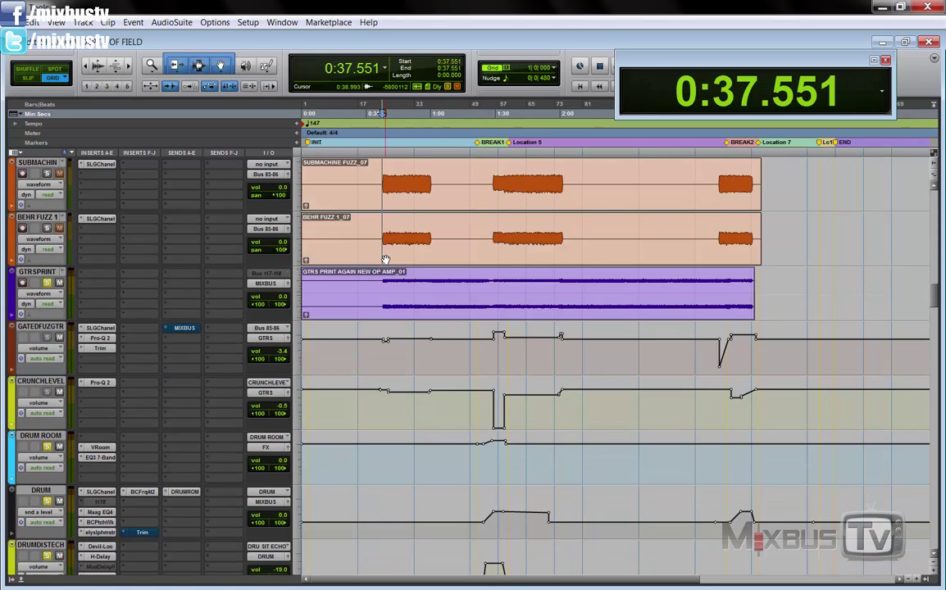
scroll(348, 237, "down", 1)
key("ctrl+]")
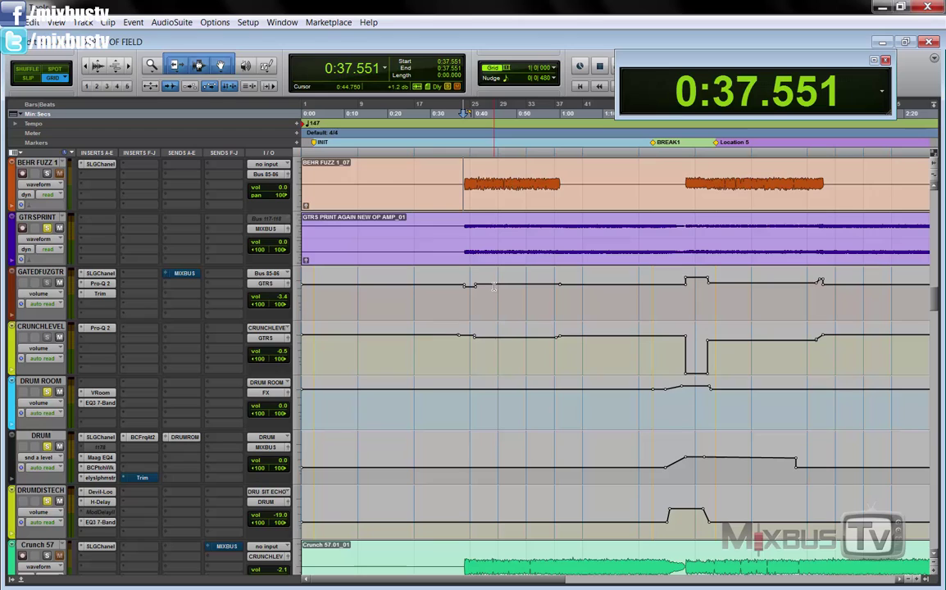
scroll(493, 297, "up", 1)
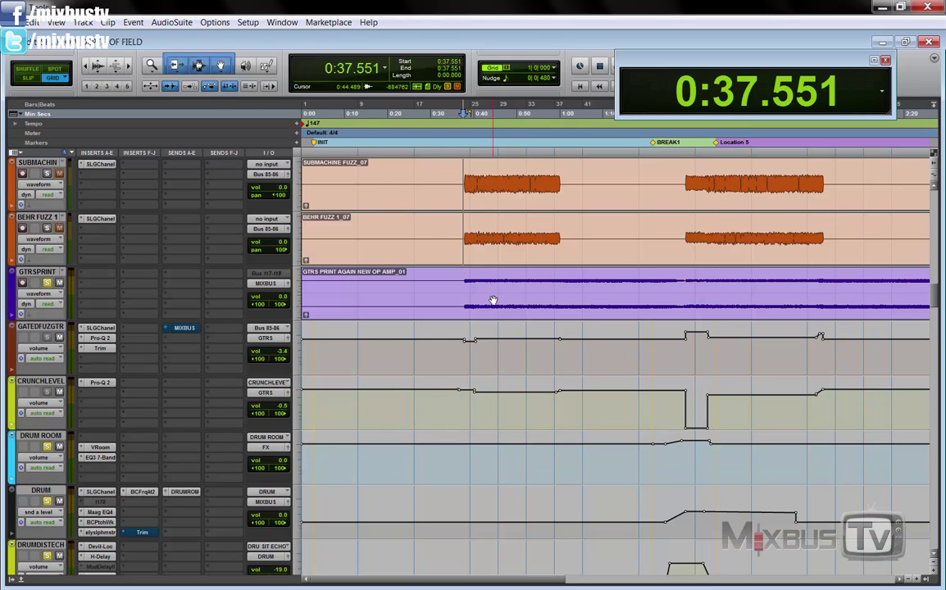
key("ctrl+[")
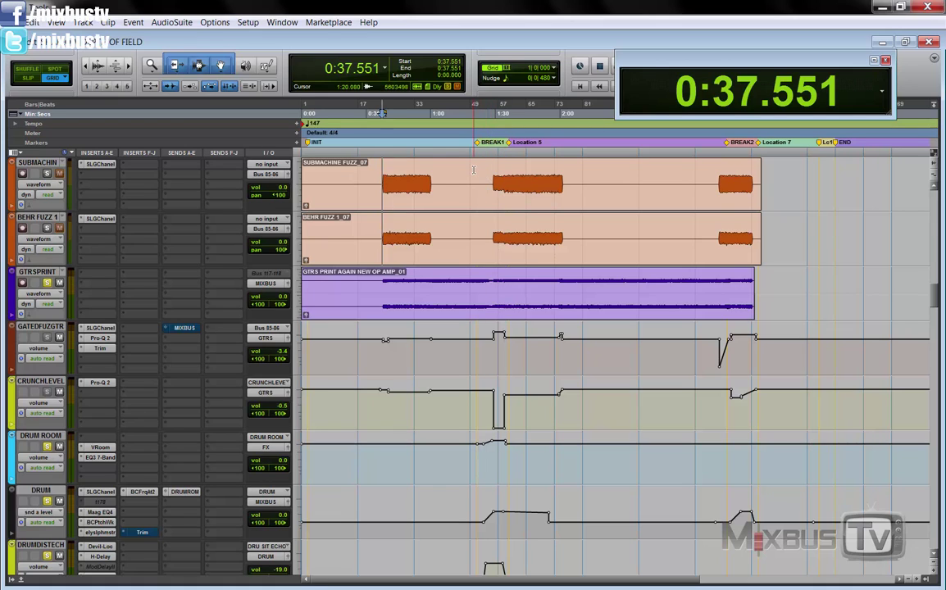
Select 1:20.000–1:46.122 on the fuzz guitars, then set the insertion point to 0:35.918 and 0:37.551
left_click_drag(473, 169, 529, 178)
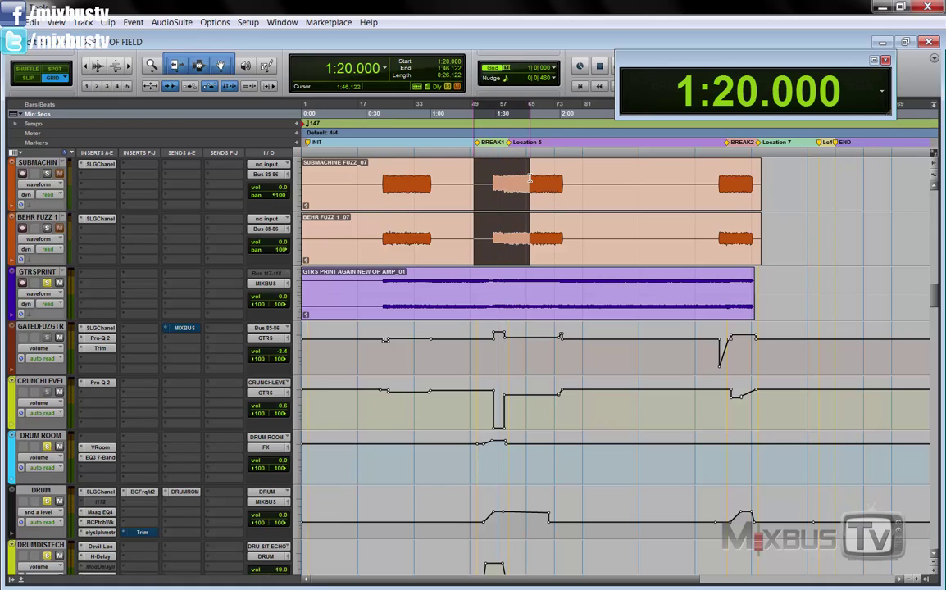
left_click(376, 172)
left_click(381, 175)
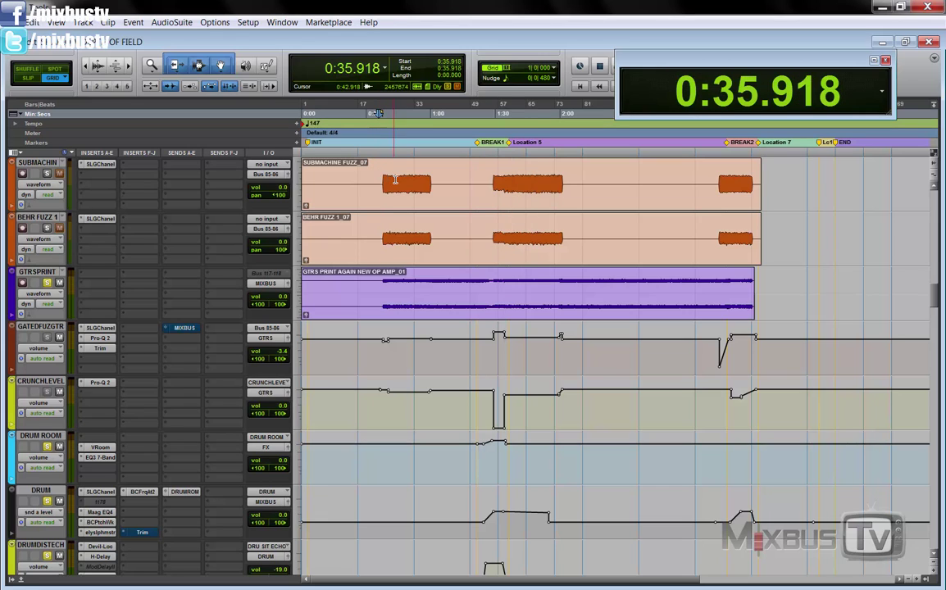
scroll(395, 180, "up", 1)
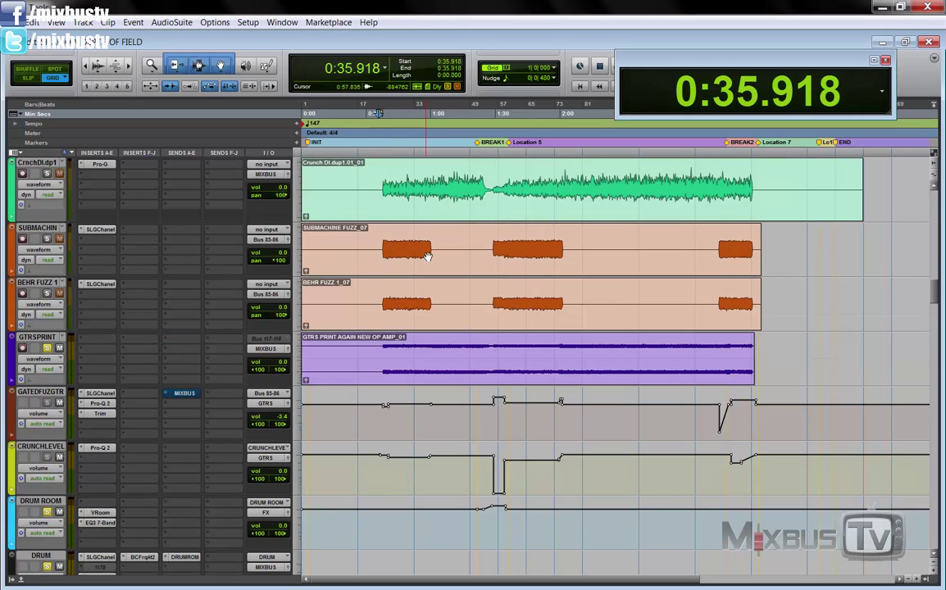
key("ctrl+]")
left_click(463, 235)
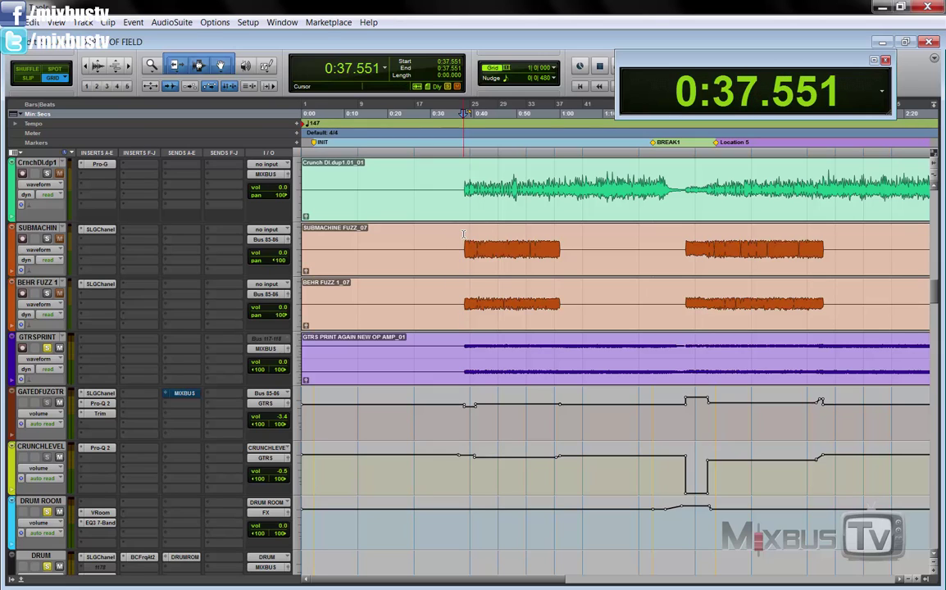
key("ctrl+bracketleft")
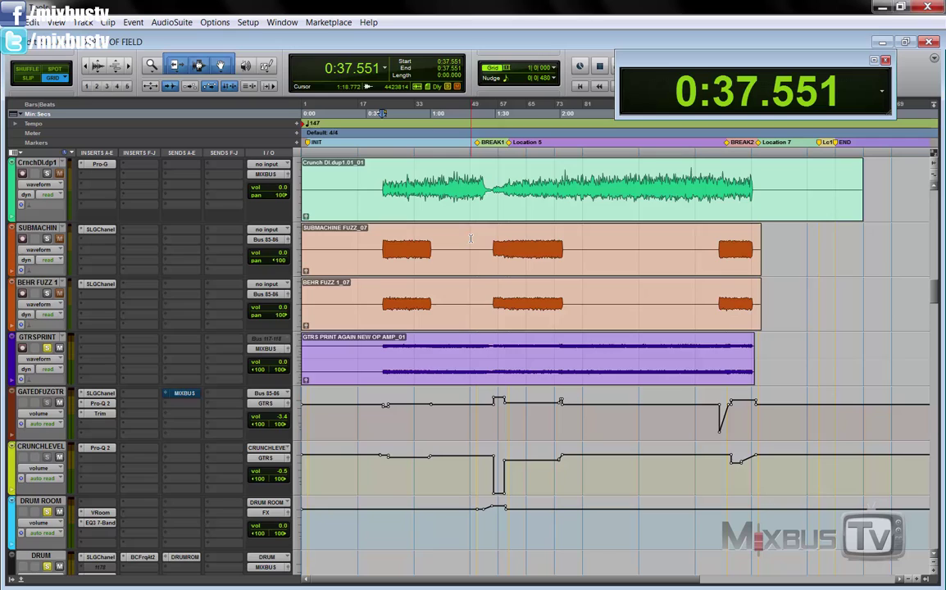
Place the insertion point at 1:16.734, just before BREAK1
scroll(459, 246, "down", 3)
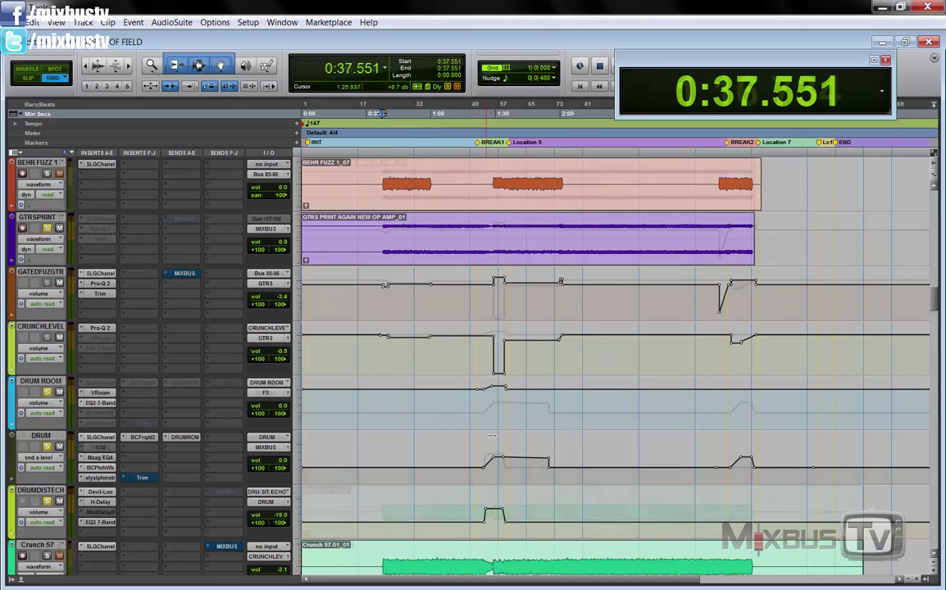
scroll(474, 361, "down", 1)
left_click(475, 361)
scroll(475, 361, "up", 6)
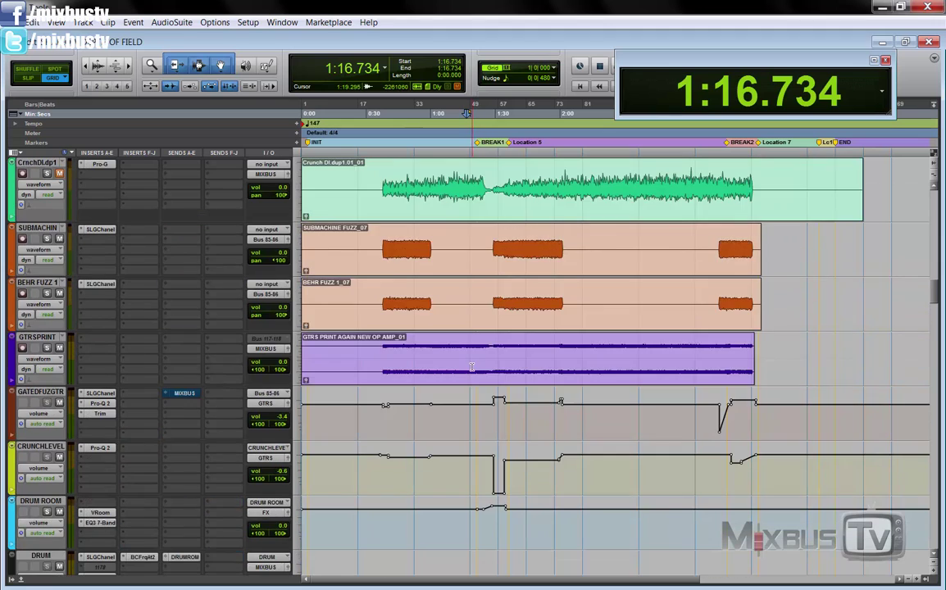
Return to the session start at 0:01.632 and frame the intro
key("ctrl+bracketleft")
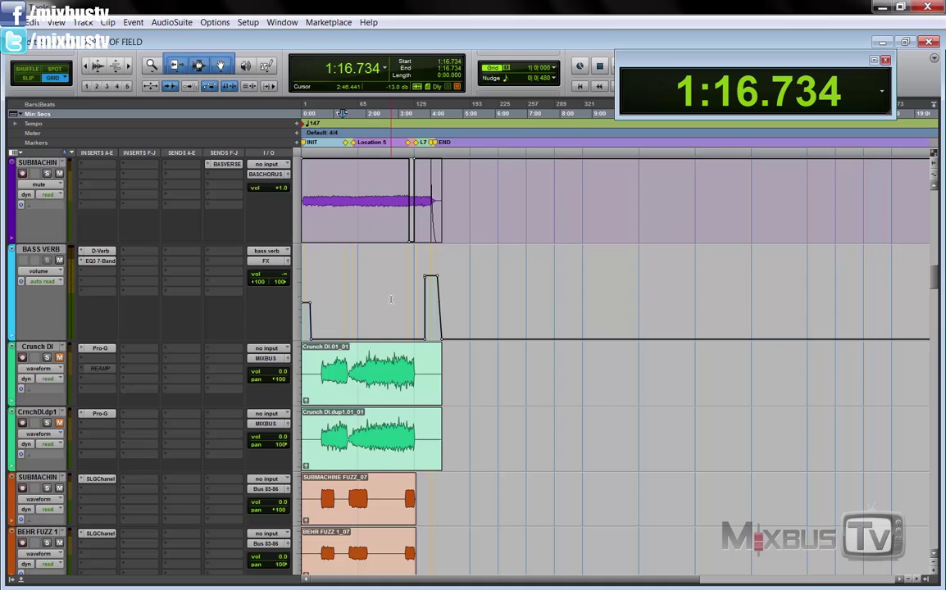
key("ctrl+bracketright")
key("ctrl+bracketright")
key("Return")
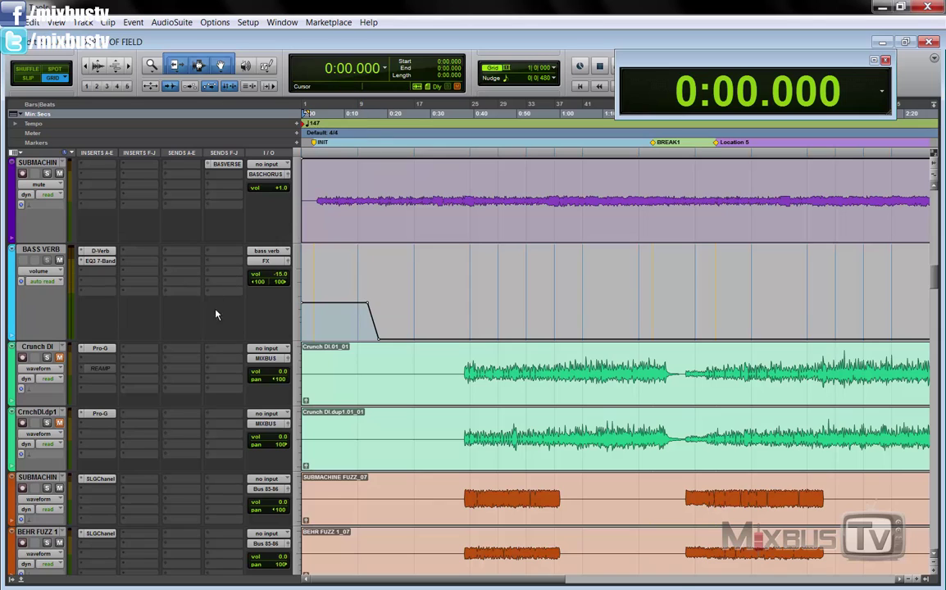
scroll(216, 314, "up", 2)
key("ctrl+bracketleft")
Select and widen the intro portion of the Bass Verb lane, framing the ramp with zoom
left_click_drag(348, 385, 304, 385)
left_click_drag(783, 361, 867, 361)
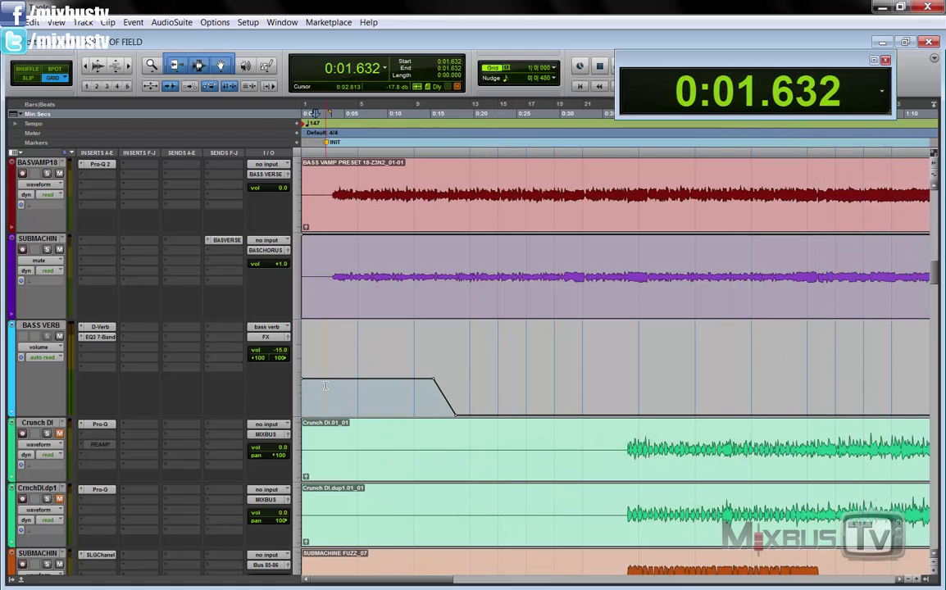
key("ctrl+bracketleft")
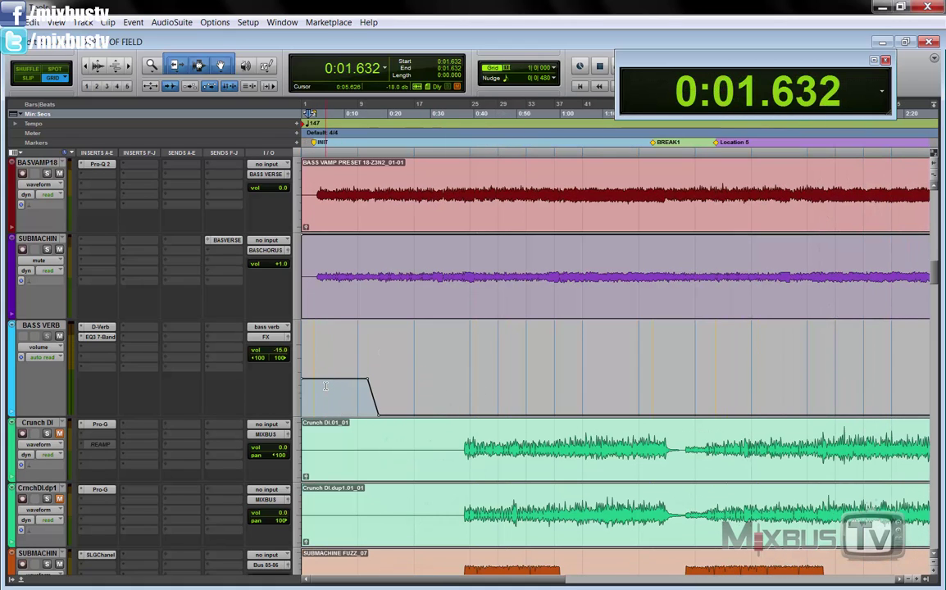
key("ctrl+bracketright")
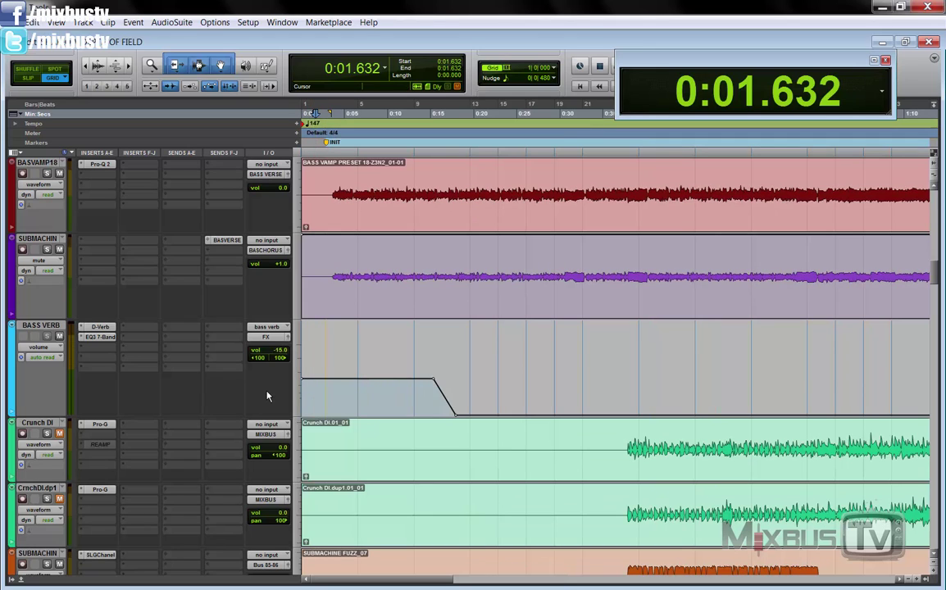
key("ctrl+bracketleft")
key("ctrl+bracketright")
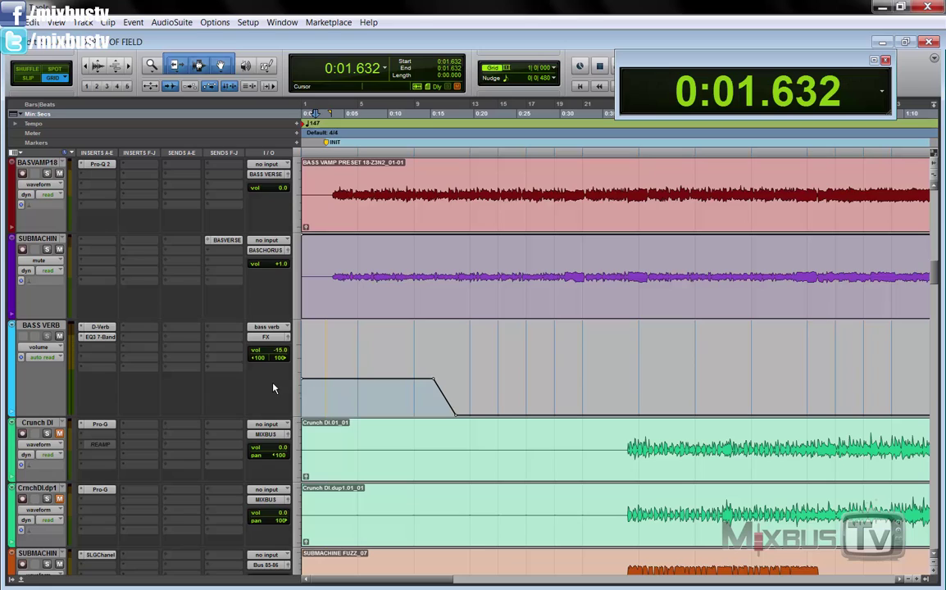
left_click(329, 383)
left_click(322, 382)
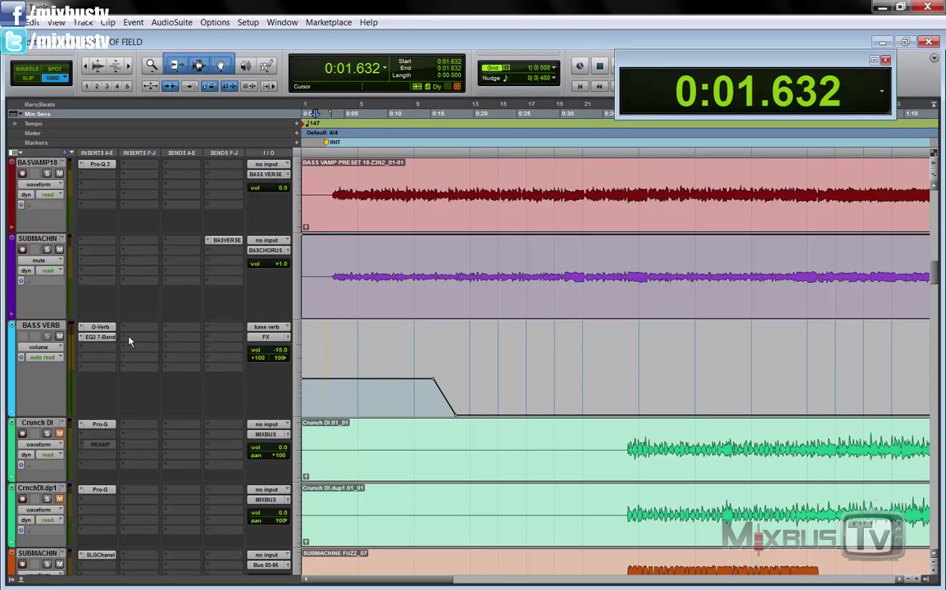
left_click(102, 328)
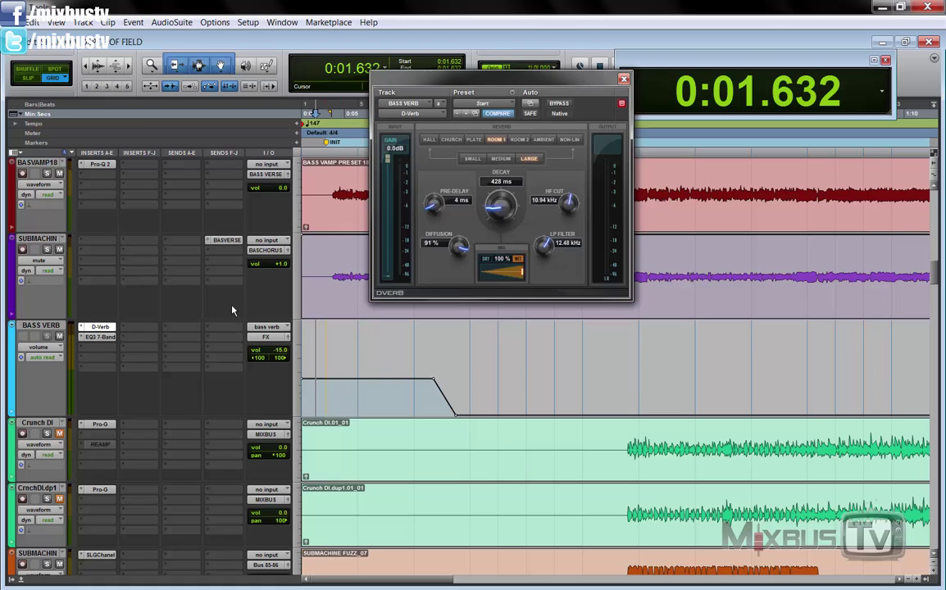
left_click(106, 340)
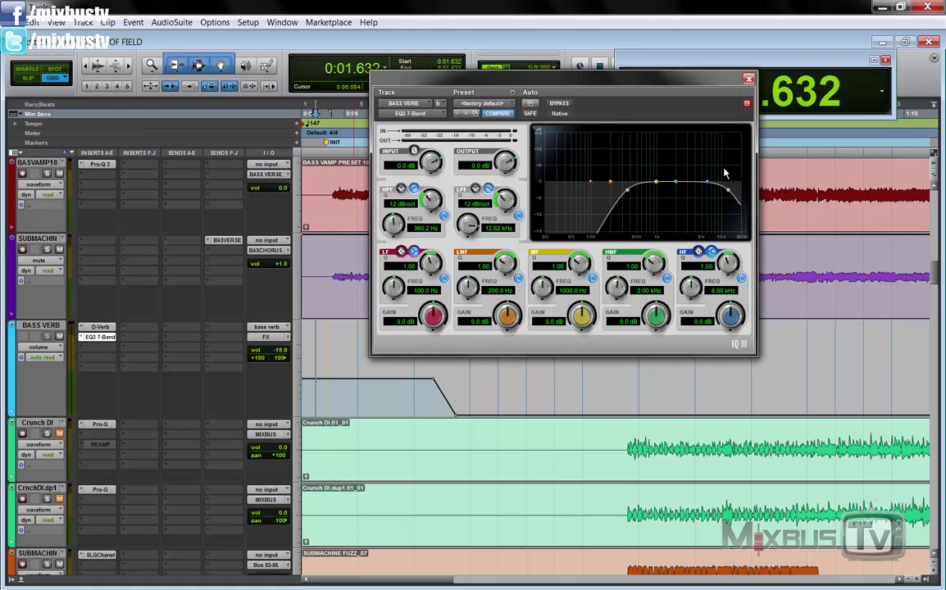
left_click(681, 68)
key("ctrl+bracketleft")
key("ctrl+bracketleft")
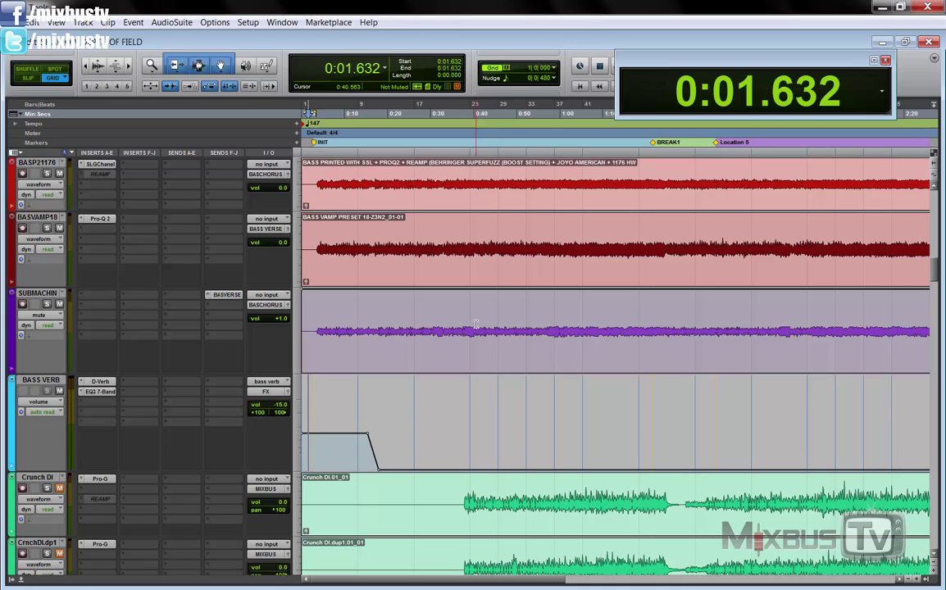
Select roughly 0:32.6–0:53.9 on the SUBMACHIN track and zoom in on it
scroll(472, 321, "up", 1)
scroll(408, 242, "up", 1)
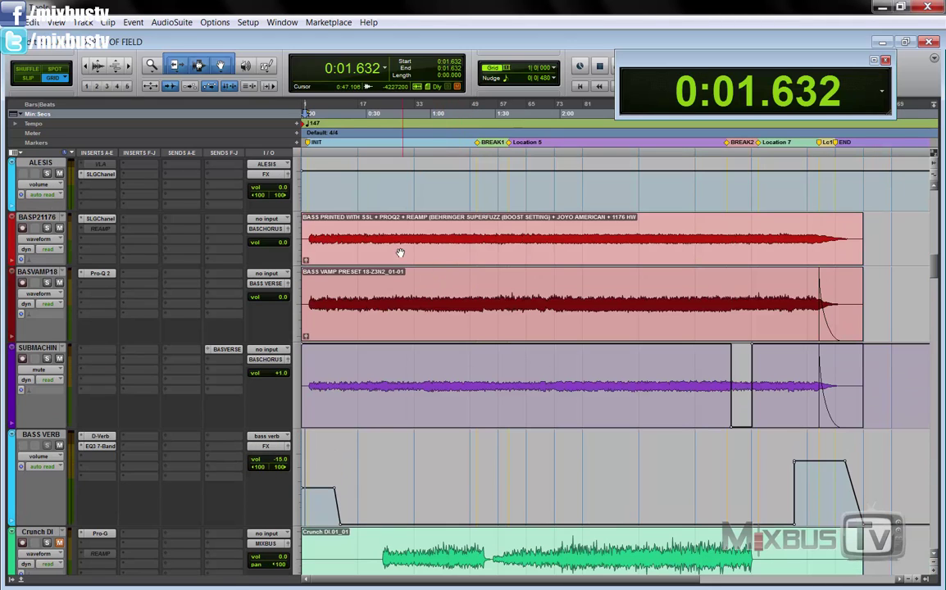
left_click_drag(375, 234, 491, 295)
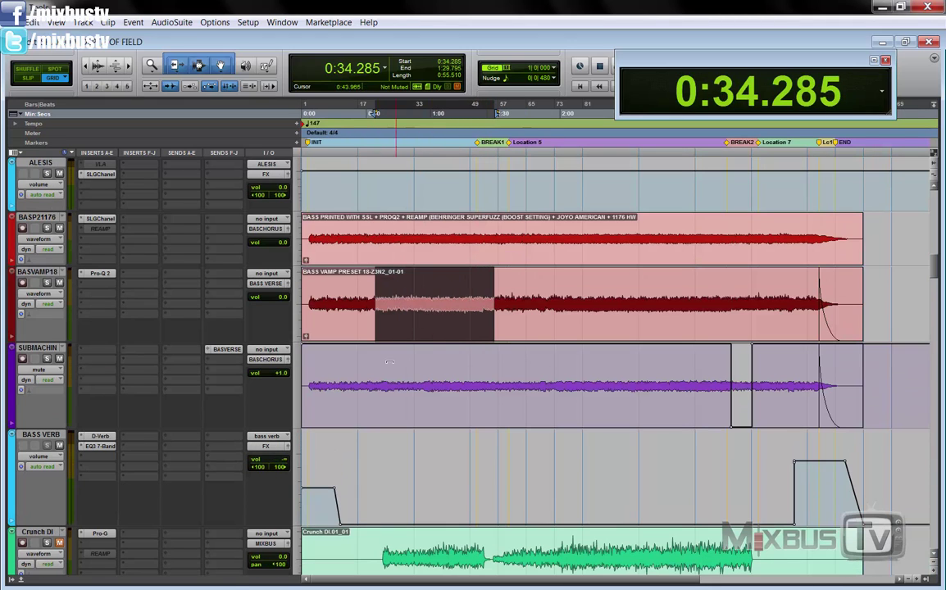
left_click_drag(372, 377, 417, 374)
key("ctrl+bracketleft")
key("ctrl+bracketright")
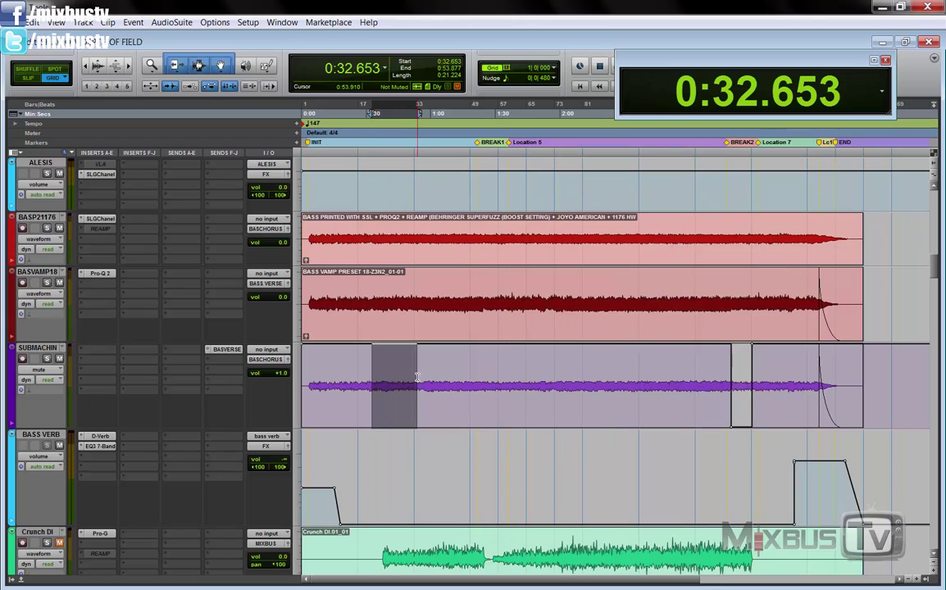
key("ctrl+bracketright")
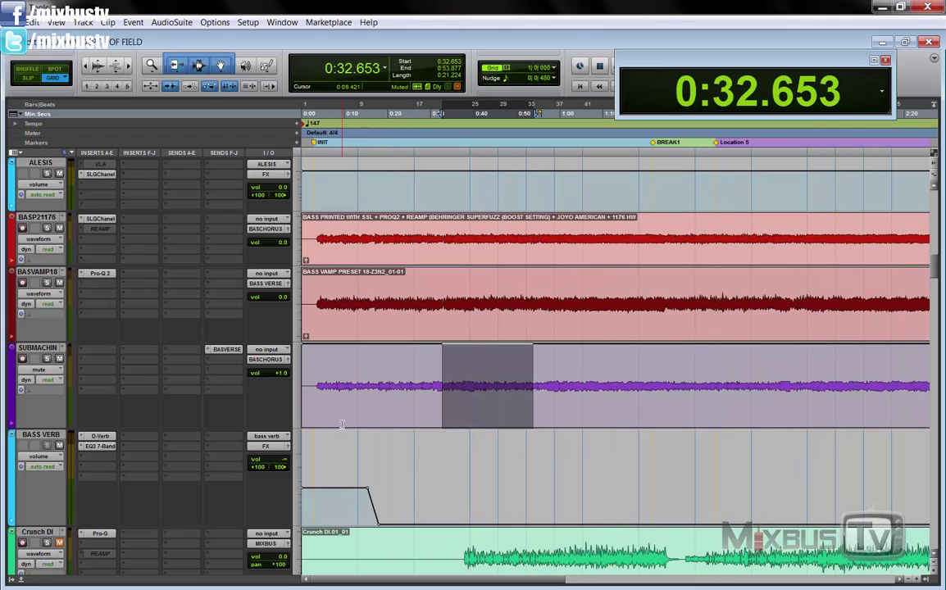
Place the insertion point at 0:03.265 on BASS VERB and zoom in on the intro
left_click(314, 495)
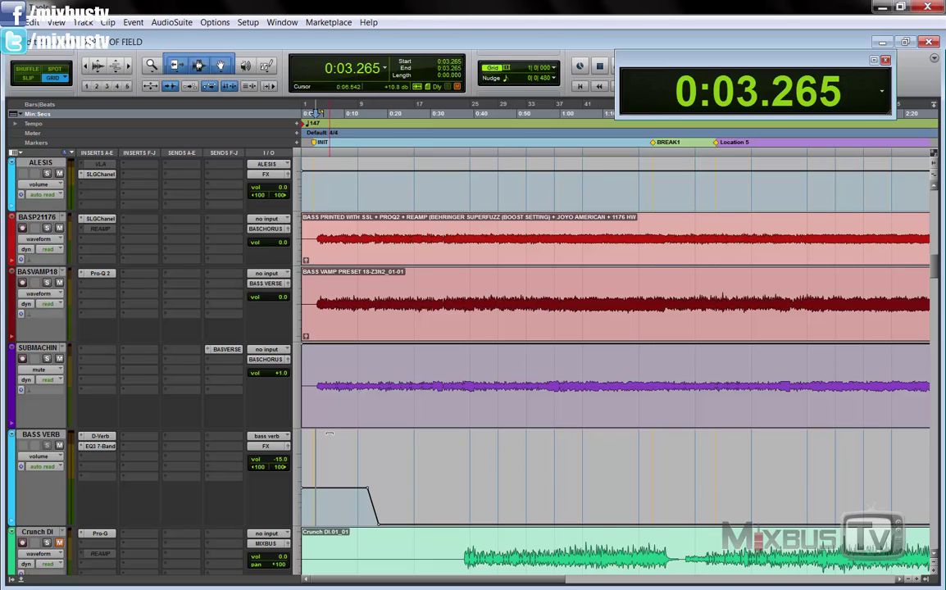
scroll(329, 433, "down", 3)
key("ctrl+bracketleft")
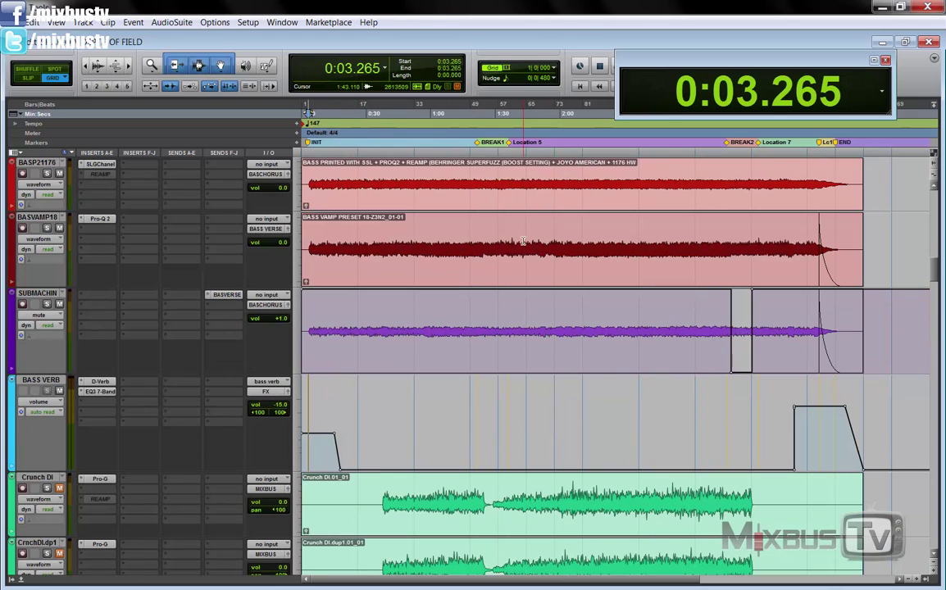
scroll(457, 361, "down", 10)
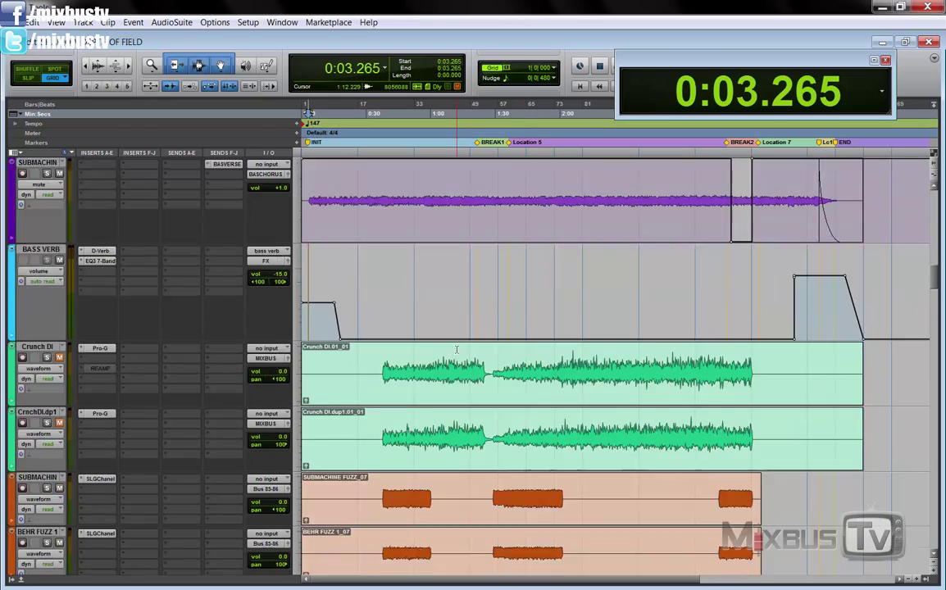
scroll(457, 361, "up", 10)
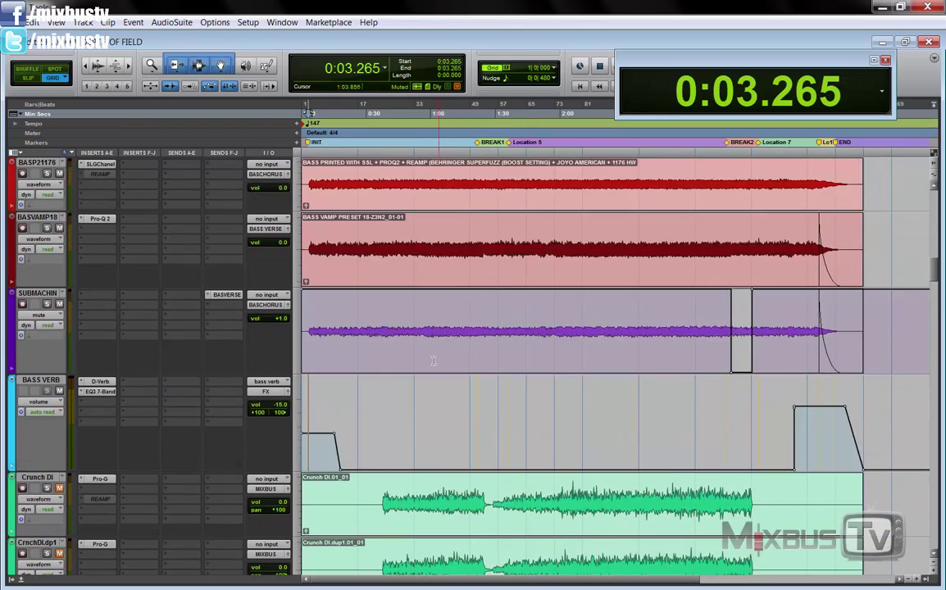
key("ctrl+bracketright")
key("ctrl+bracketright")
Set the playback start to 0:03.265 and play the intro as the bass reverb ramps down
left_click(321, 404)
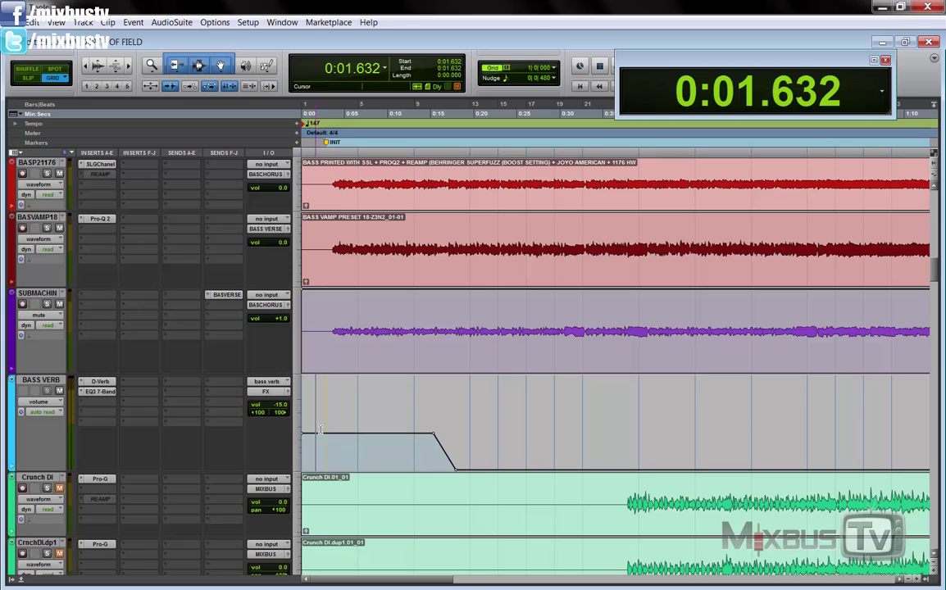
left_click(337, 244)
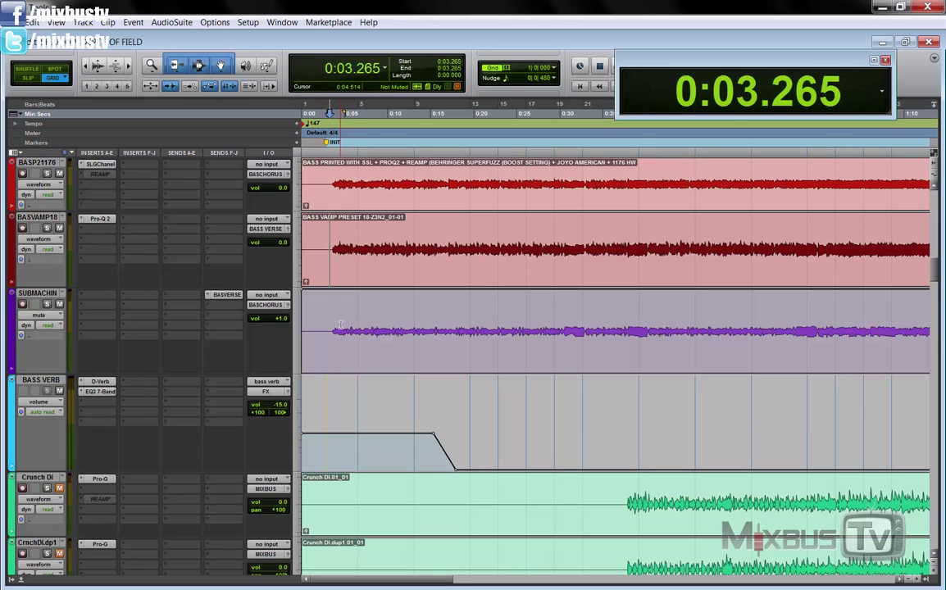
key("ctrl+bracketleft")
key("ctrl+bracketleft")
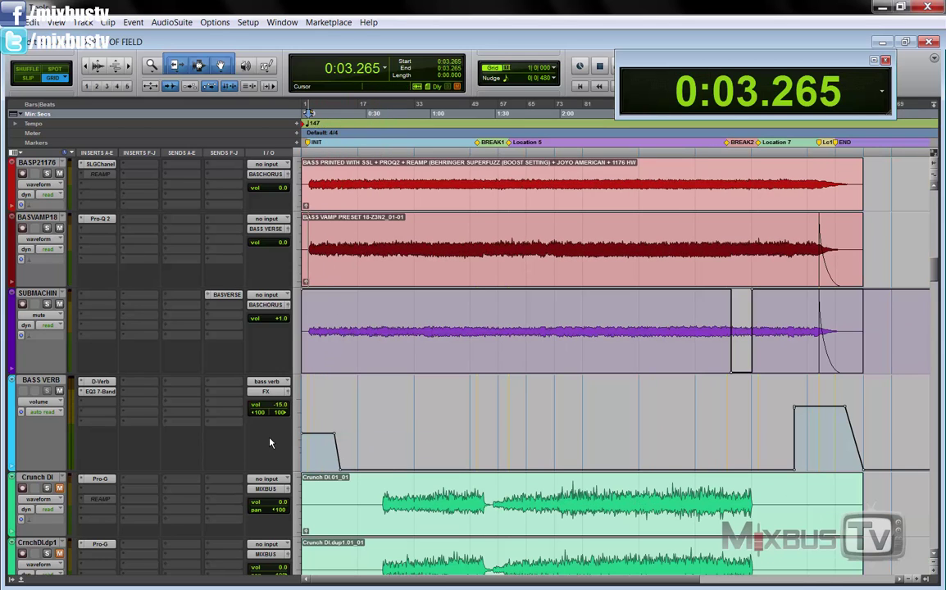
key("ctrl+bracketright")
key("ctrl+bracketright")
key("space")
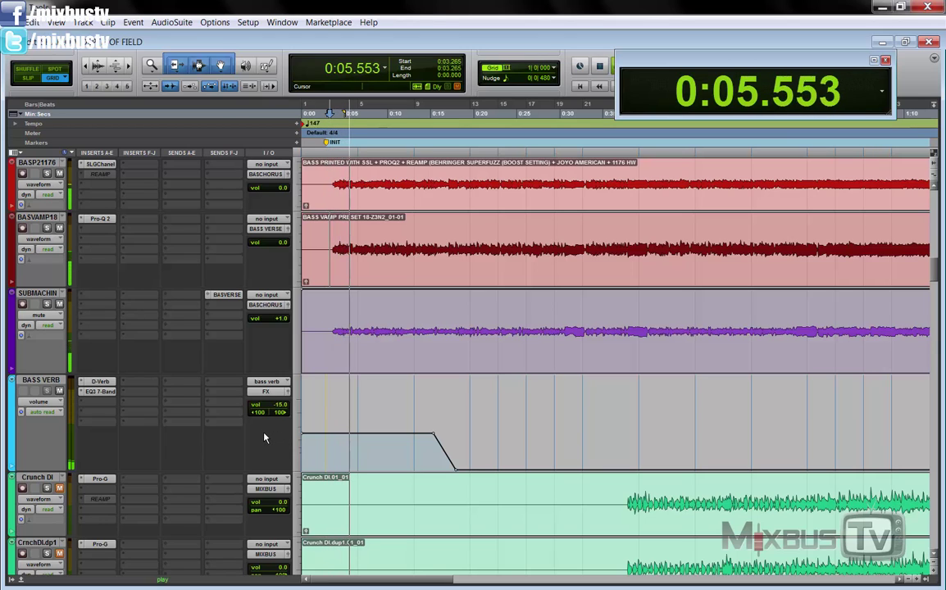
Push the BASS VERB fader up then down during playback, then stop playback
left_click_drag(259, 405, 283, 328)
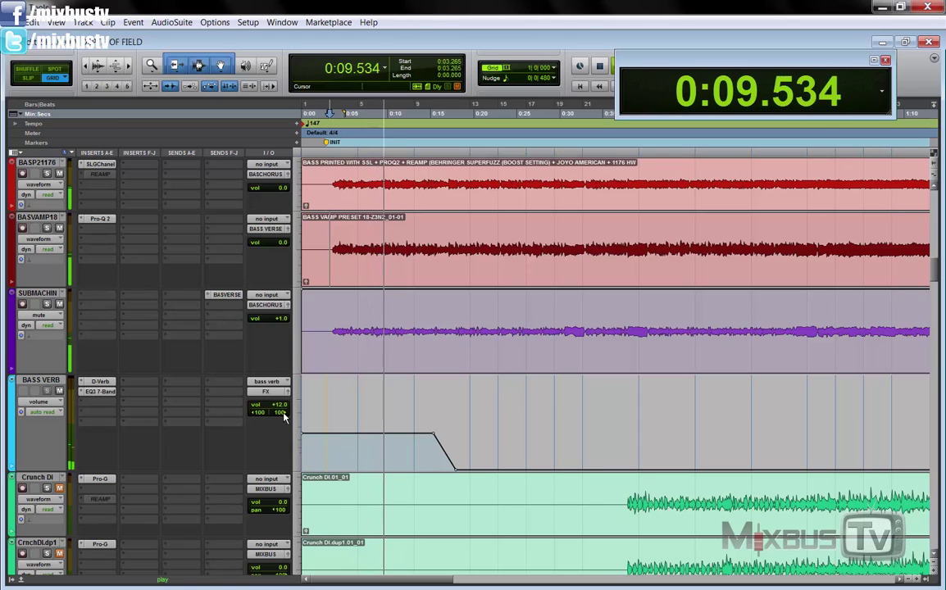
left_click_drag(283, 404, 283, 442)
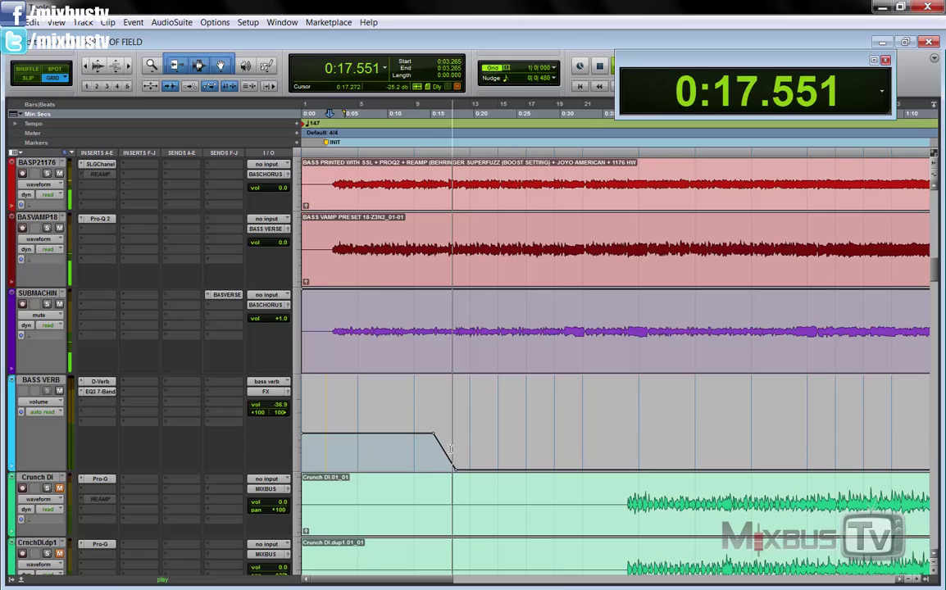
key("ctrl+bracketleft")
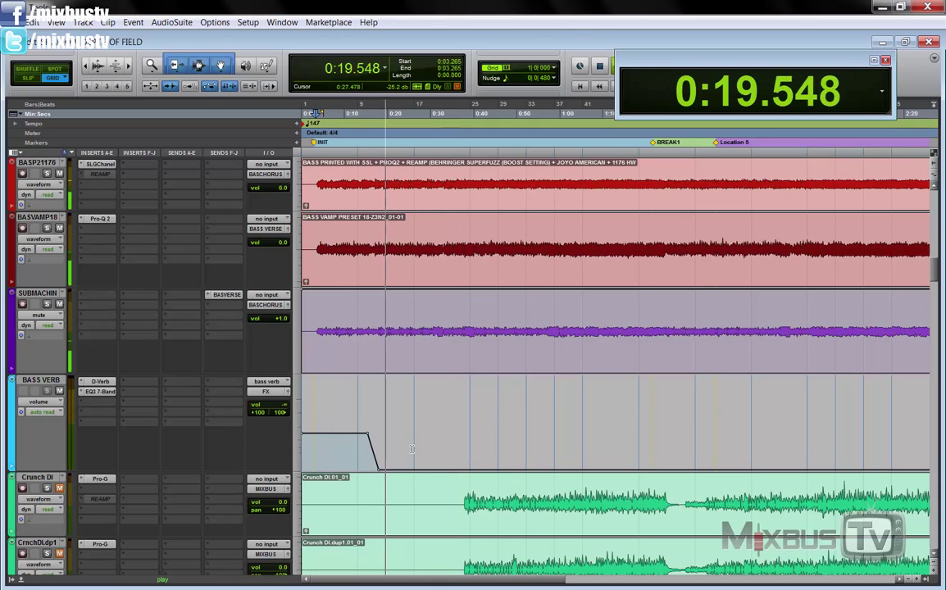
key("ctrl+bracketleft")
key("space")
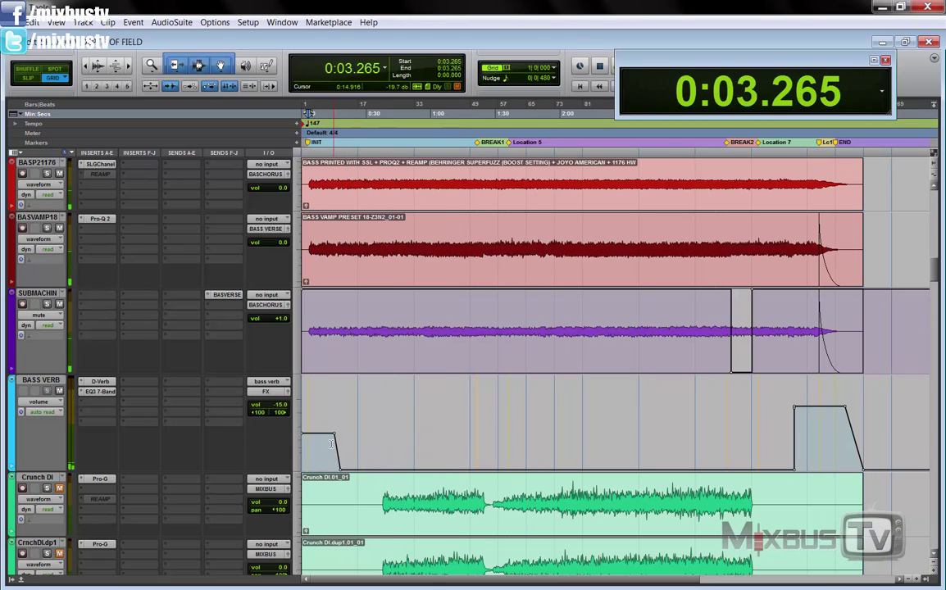
Play the intro from 0:13.061 through about 0:19.490 and stop back at 0:13.061
left_click_drag(354, 439, 291, 440)
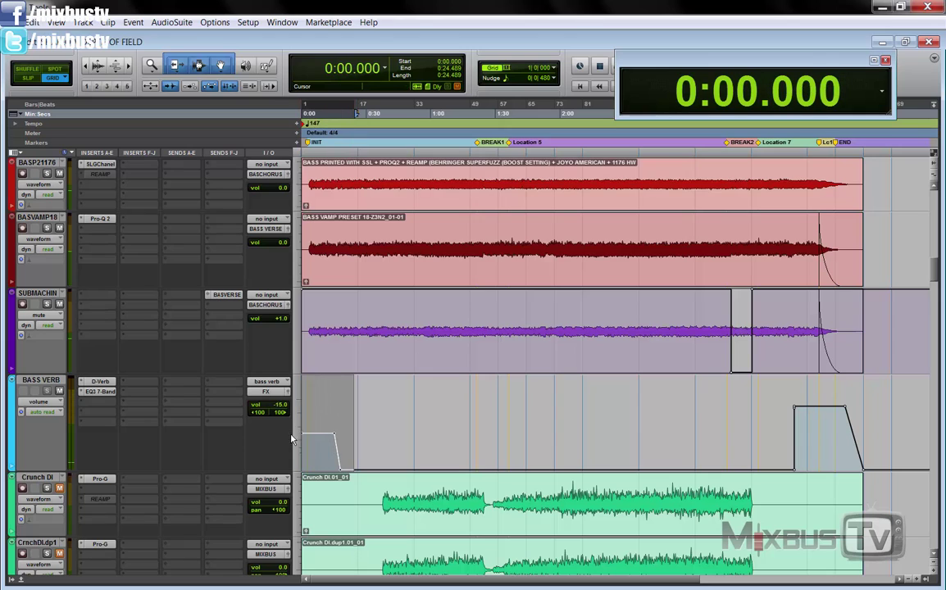
key("ctrl+bracketright")
key("ctrl+bracketright")
left_click(416, 447)
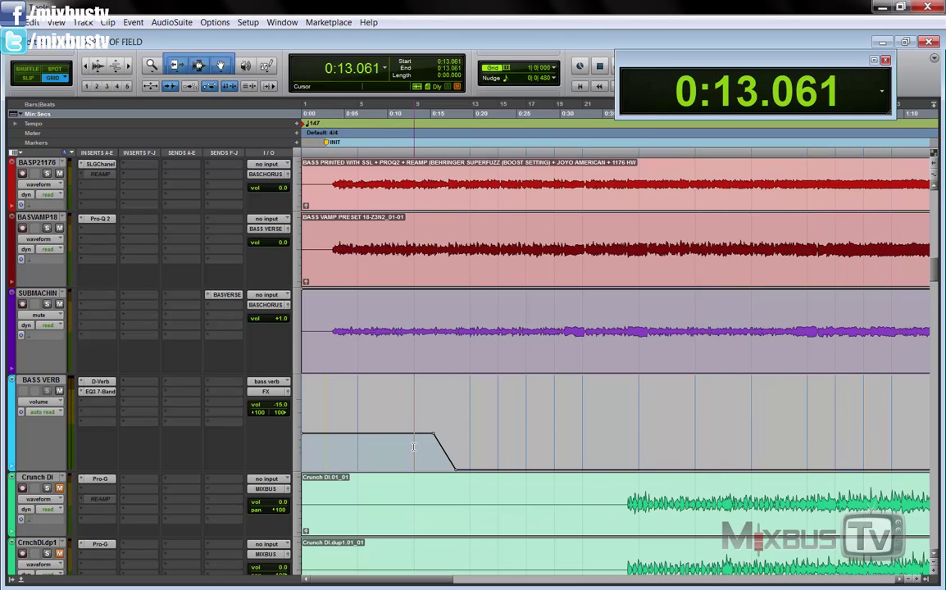
key("space")
key("space")
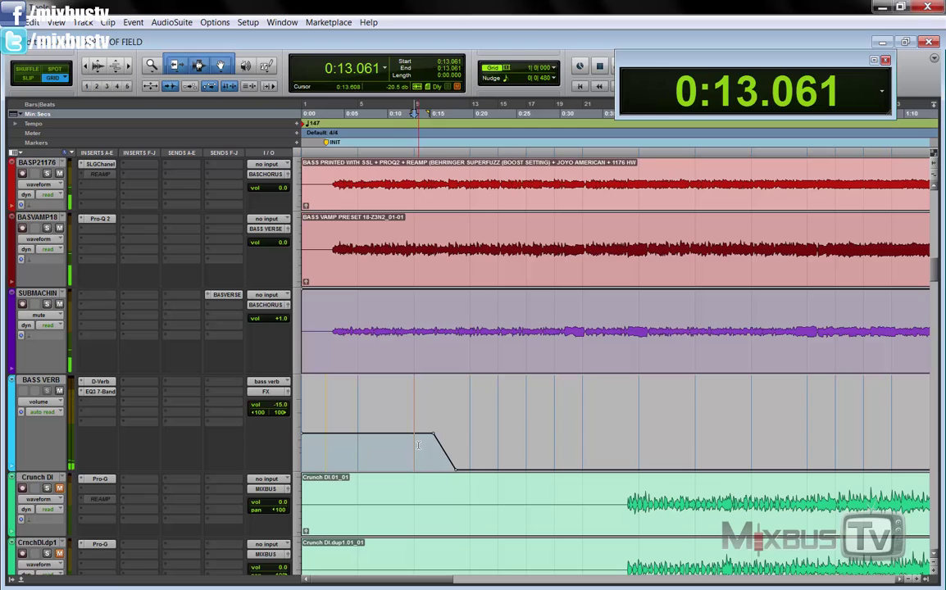
key("space")
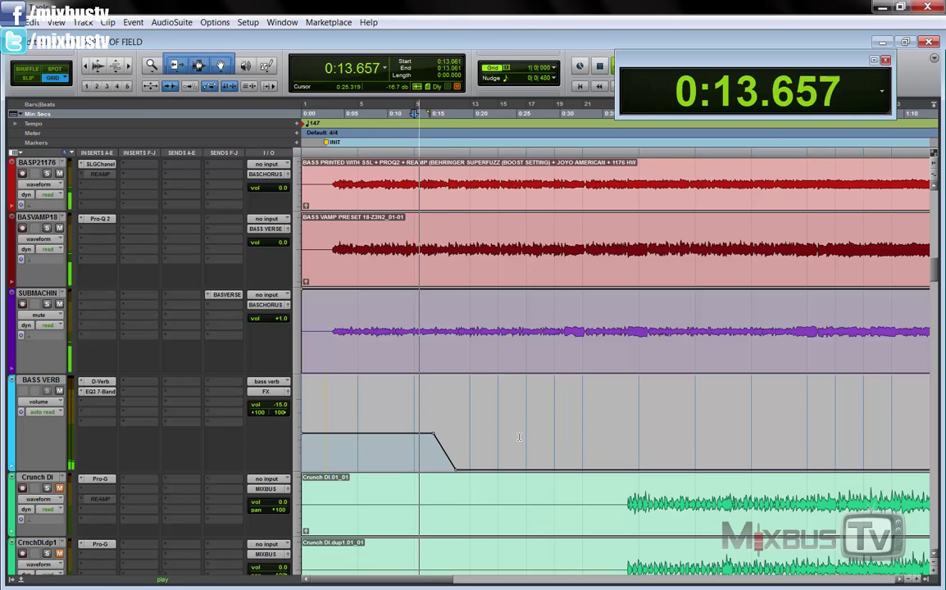
key("ctrl+bracketleft")
key("ctrl+bracketleft")
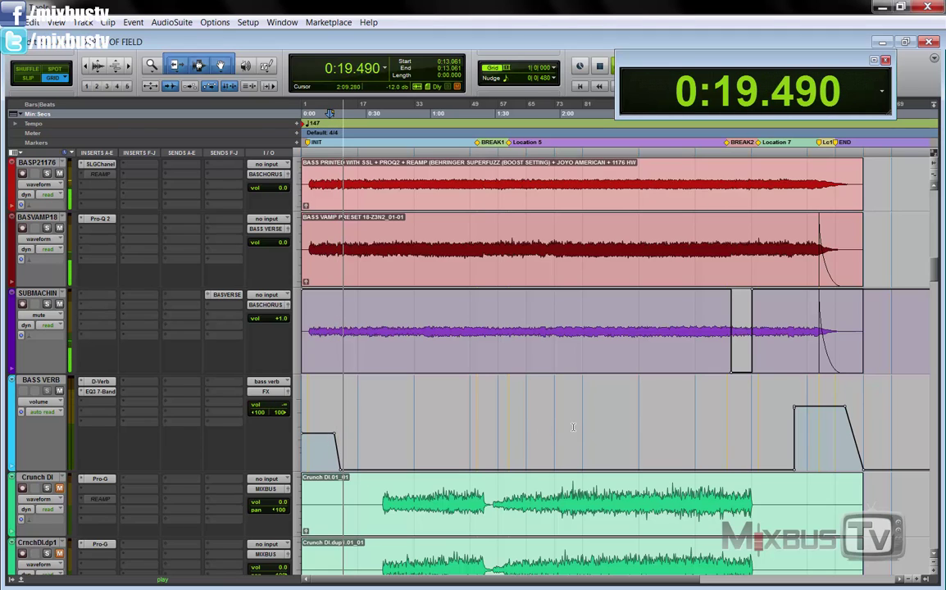
key("space")
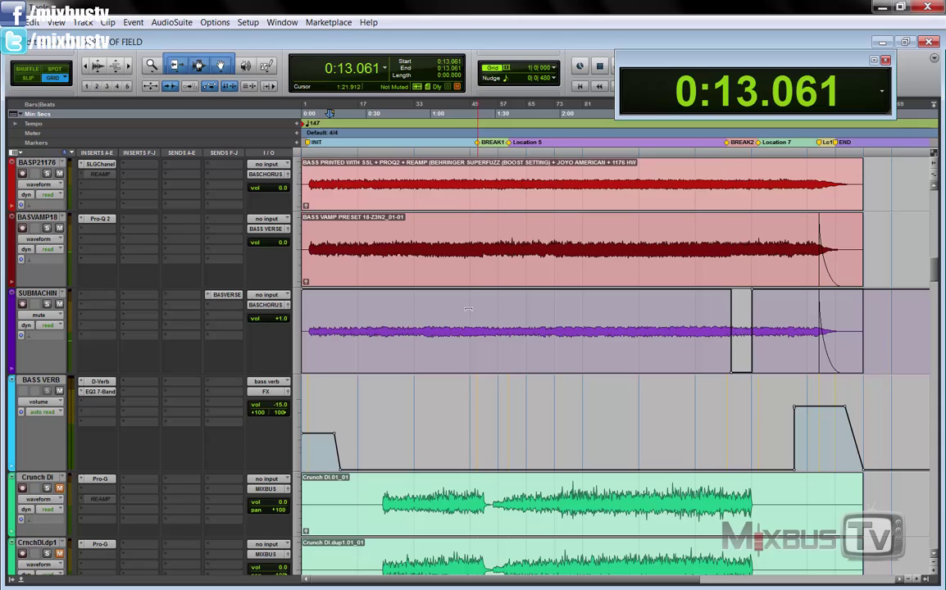
Start playback on the BASS VERB lane from 3:46.938 in the outro
scroll(524, 291, "up", 1)
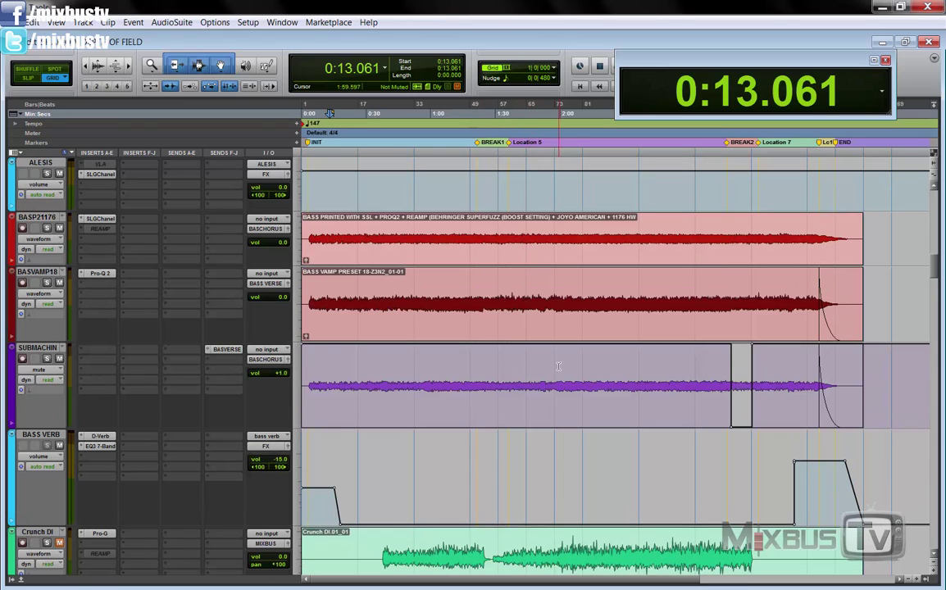
left_click(728, 467)
key("ctrl+]")
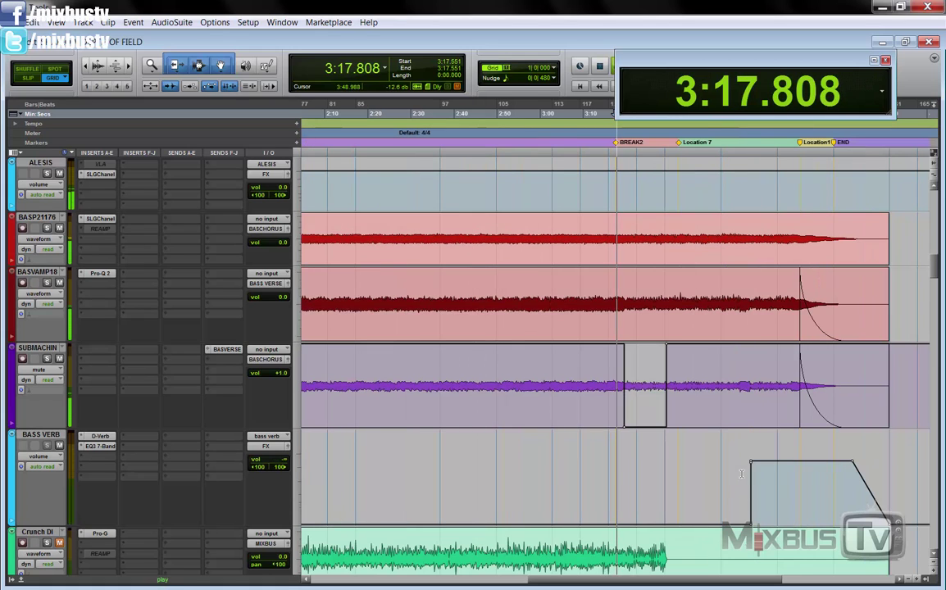
left_click(727, 468)
key("space")
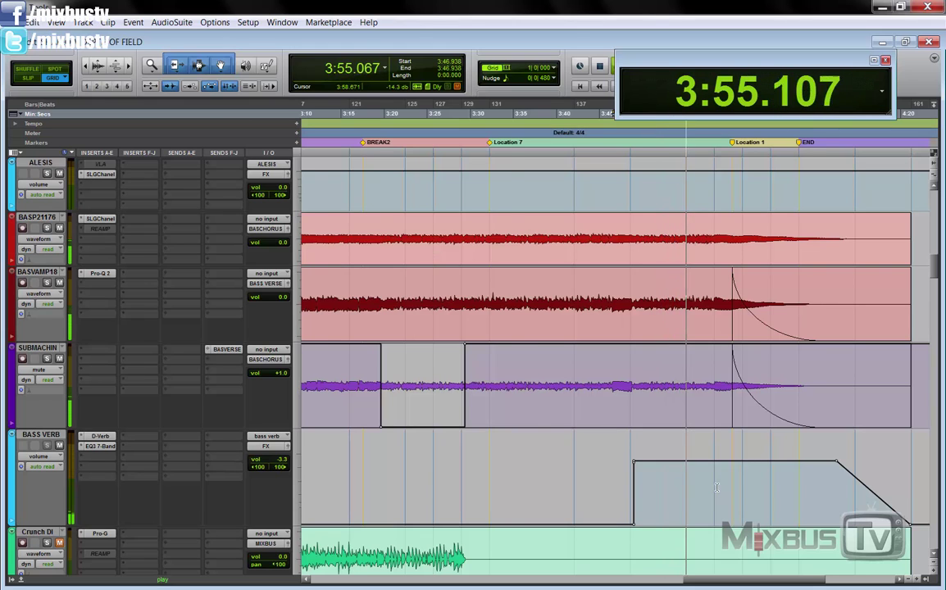
Follow the bass reverb swell to the song's end, stop, and zoom out to the whole session
key("ctrl+bracketleft")
key("ctrl+bracketleft")
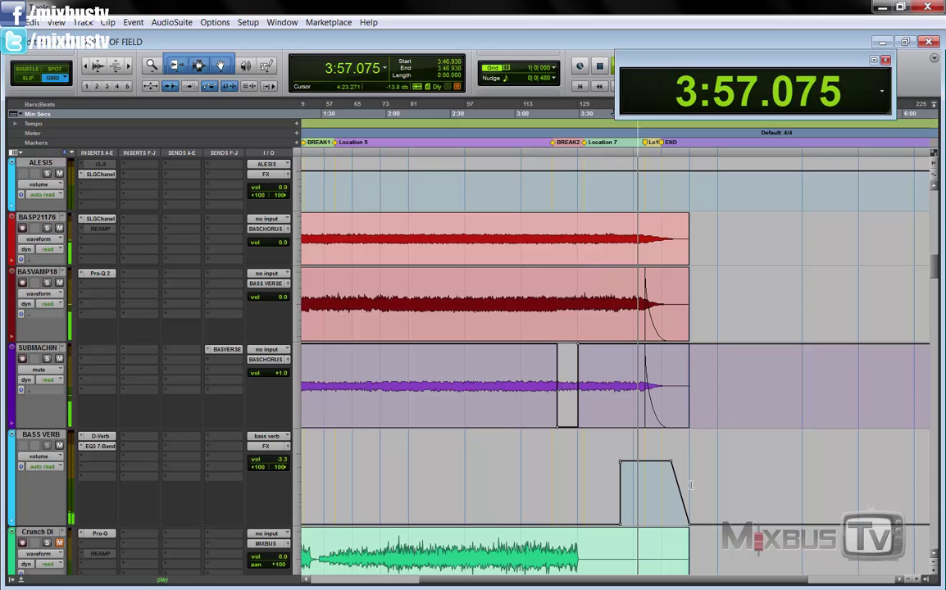
key("ctrl+bracketright")
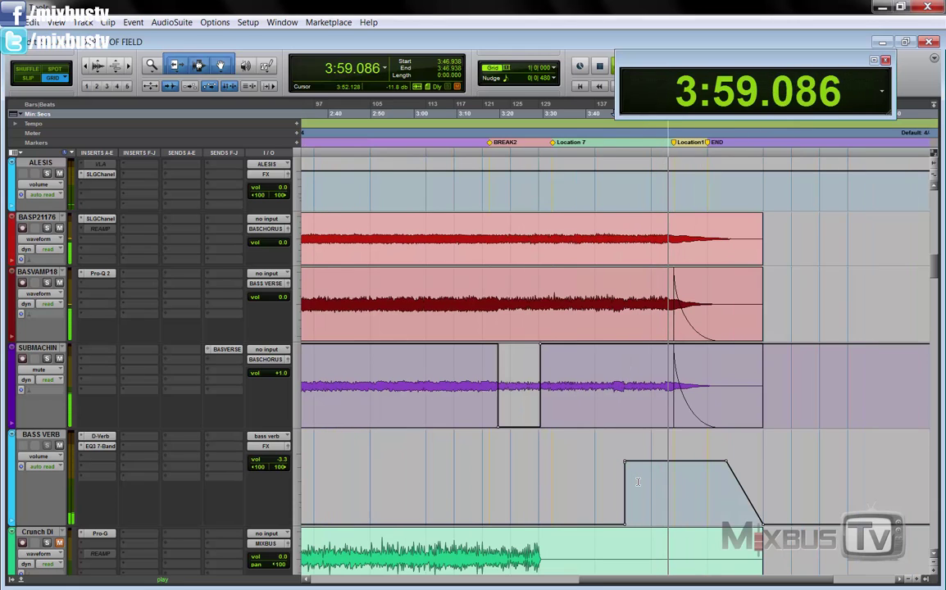
key("space")
key("ctrl+bracketleft")
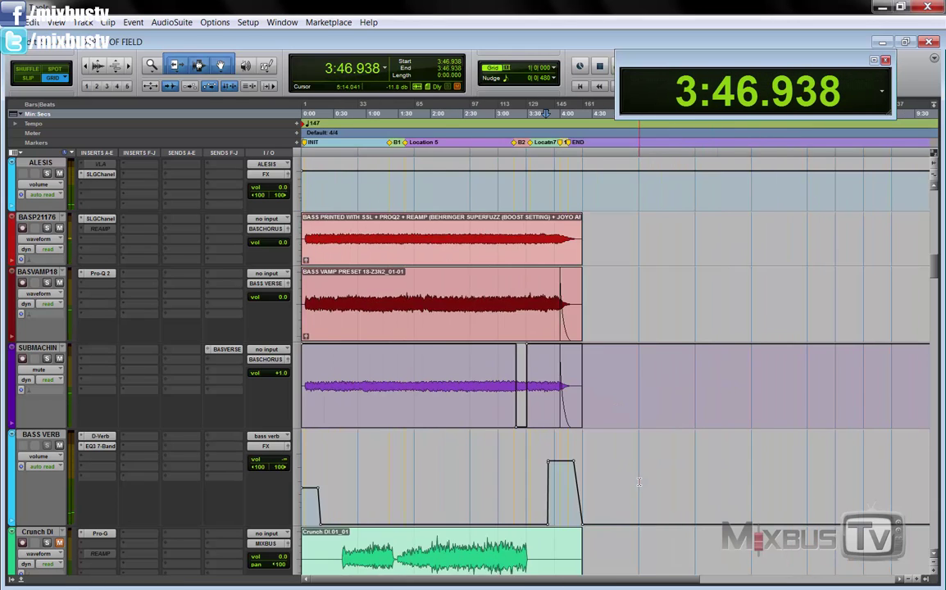
key("ctrl+bracketleft")
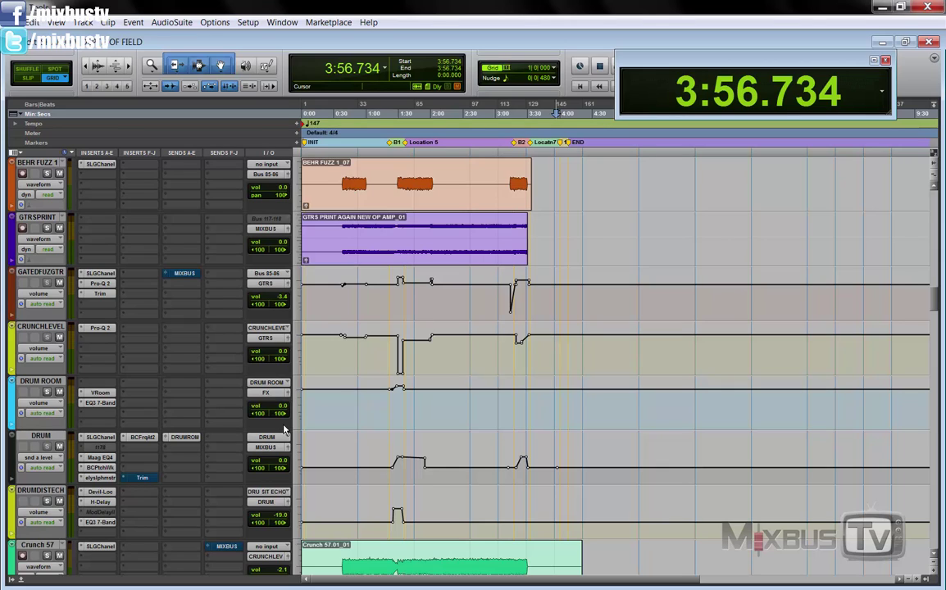
key("ctrl+]")
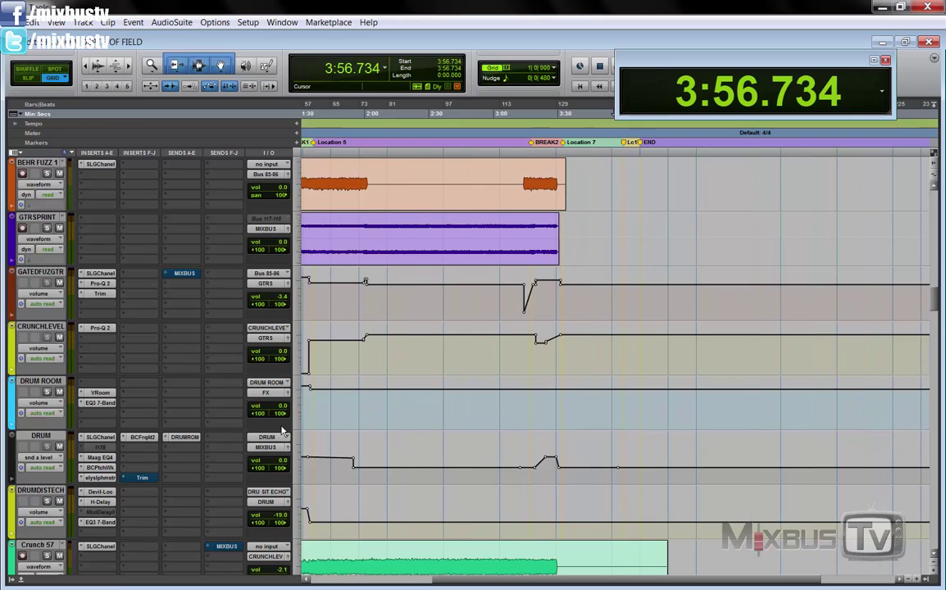